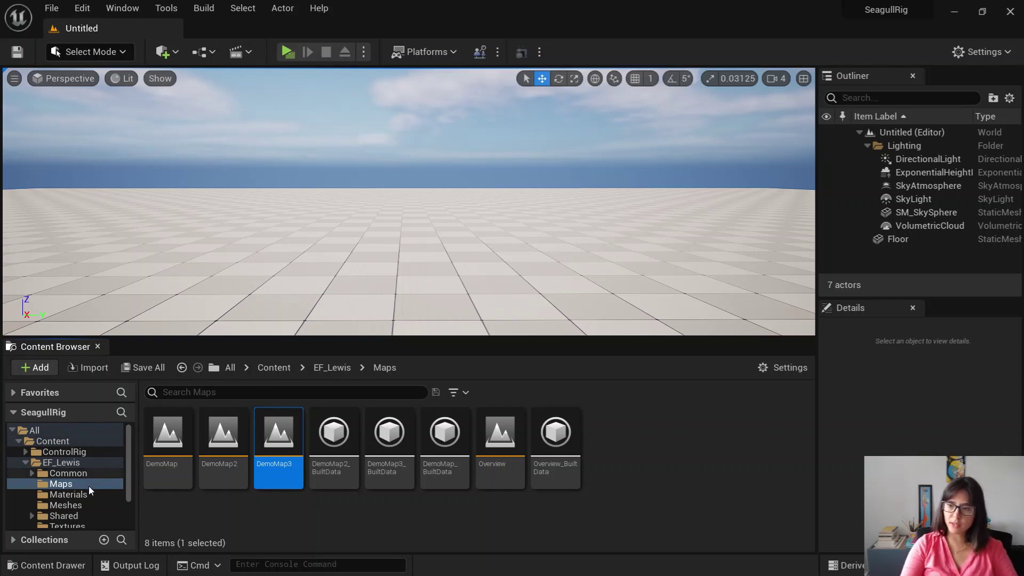
Step: Open the seagull_CtrlRig asset from the Seagull content folder in its editor
{"action": "scroll", "coordinate": [91, 489], "scroll_direction": "down", "scroll_amount": 3}
{"action": "left_click", "coordinate": [79, 500]}
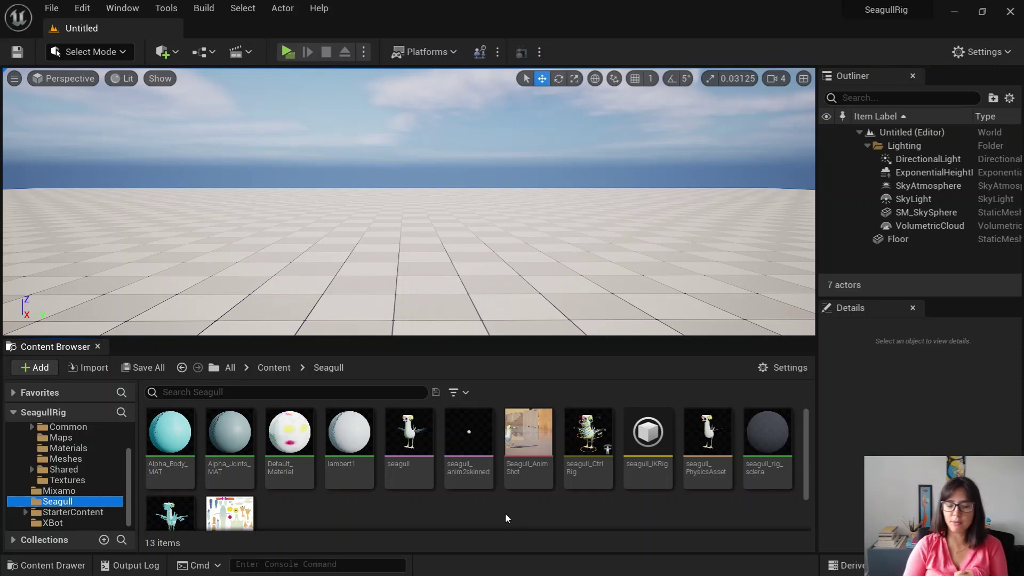
{"action": "left_click", "coordinate": [588, 469]}
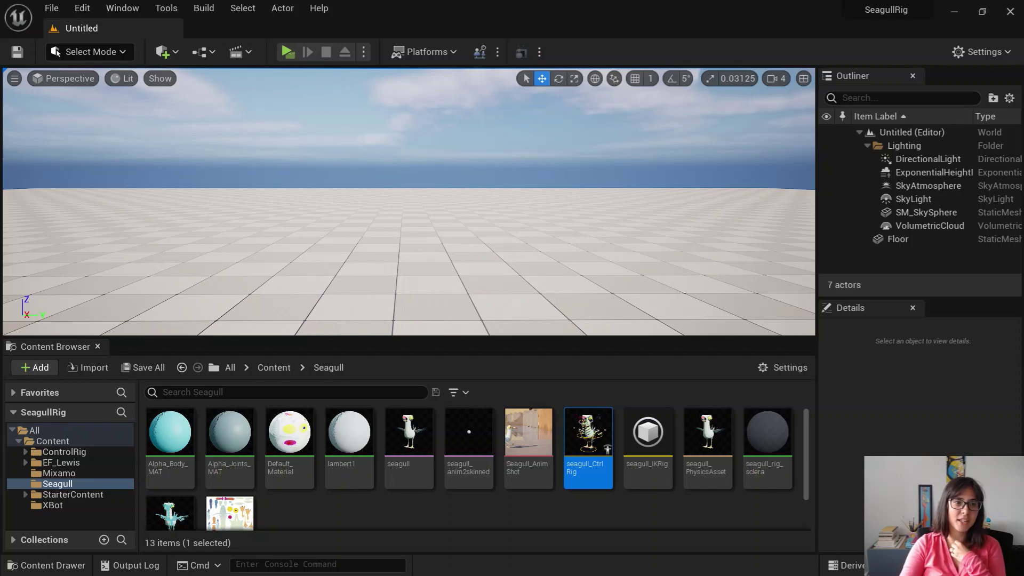
{"action": "left_click_drag", "start_coordinate": [315, 72], "coordinate": [443, 88]}
{"action": "double_click", "coordinate": [442, 88]}
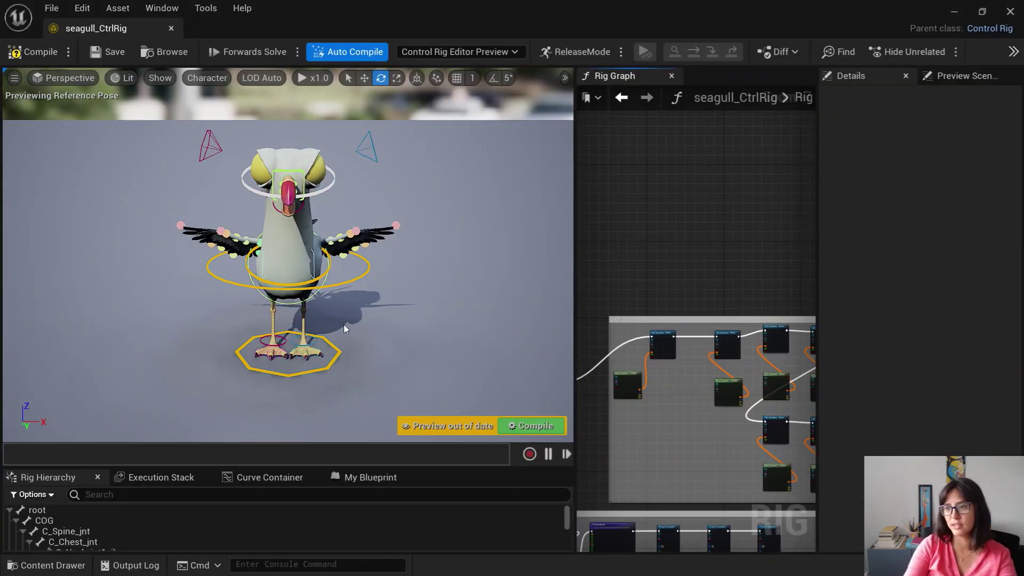
Step: Try raising the seagull's body with COG_ctrl by about 2.9 units, and undo the move
{"action": "left_click_drag", "start_coordinate": [382, 318], "coordinate": [409, 272], "text": "alt"}
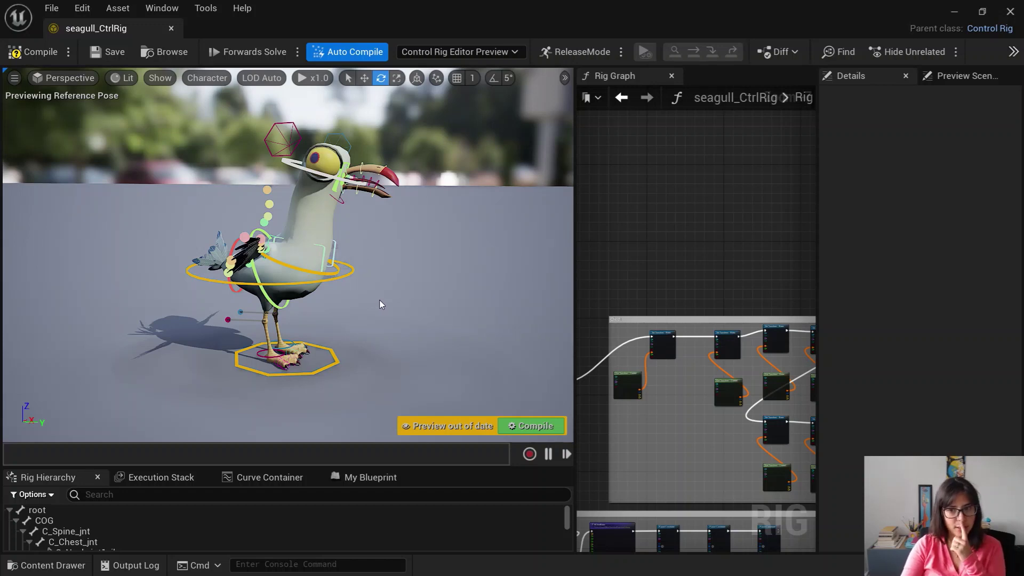
{"action": "left_click", "coordinate": [349, 272]}
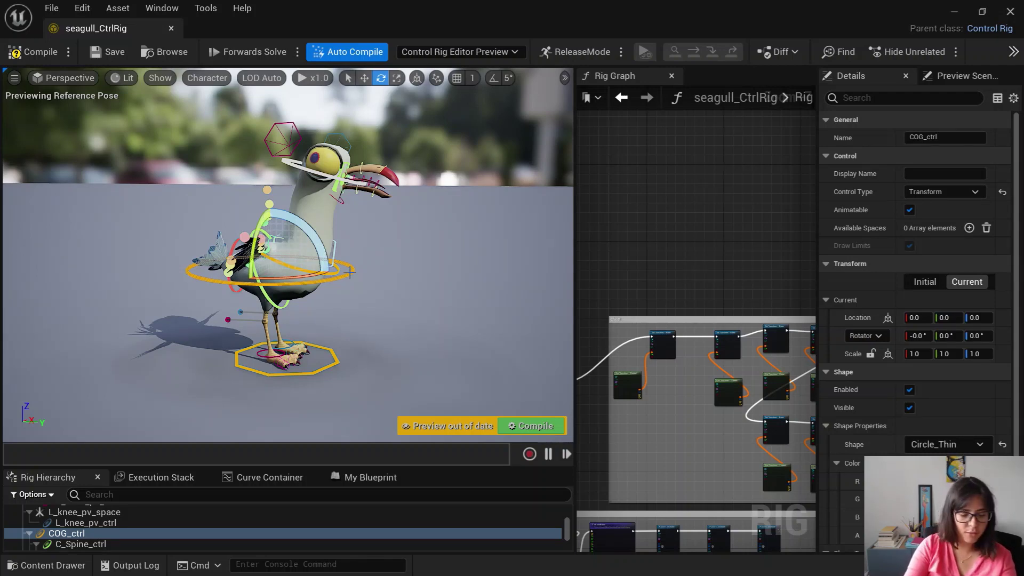
{"action": "key", "text": "w"}
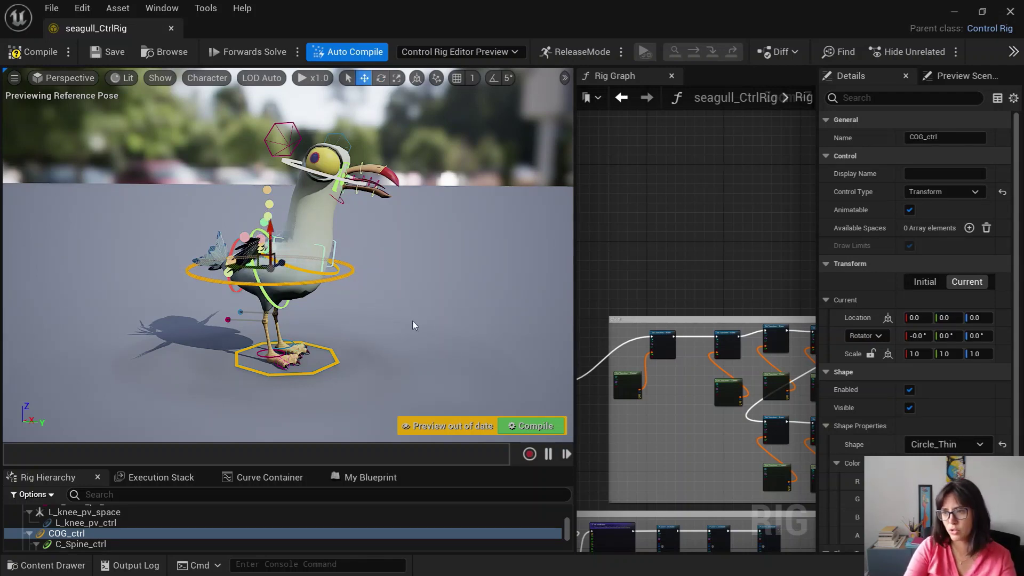
{"action": "left_click_drag", "start_coordinate": [411, 321], "coordinate": [395, 367], "text": "alt"}
{"action": "left_click_drag", "start_coordinate": [348, 311], "coordinate": [352, 320], "text": "alt"}
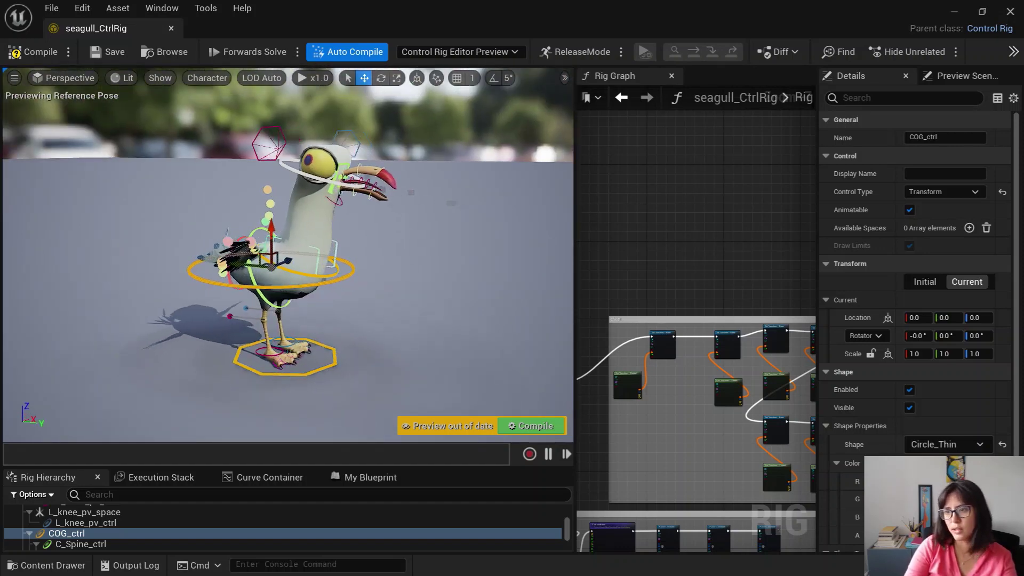
{"action": "right_click_drag", "start_coordinate": [352, 320], "coordinate": [360, 312], "text": "alt"}
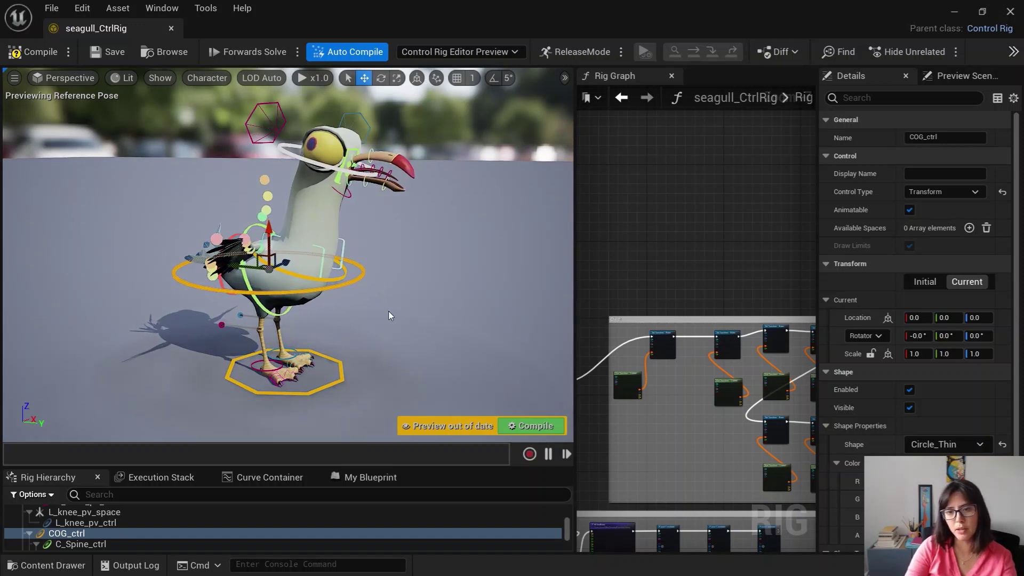
{"action": "left_click_drag", "start_coordinate": [393, 314], "coordinate": [341, 311], "text": "alt"}
{"action": "mouse_move", "coordinate": [263, 229]}
{"action": "left_mouse_down"}
{"action": "mouse_move", "coordinate": [278, 270]}
{"action": "mouse_move", "coordinate": [269, 216]}
{"action": "left_mouse_up"}
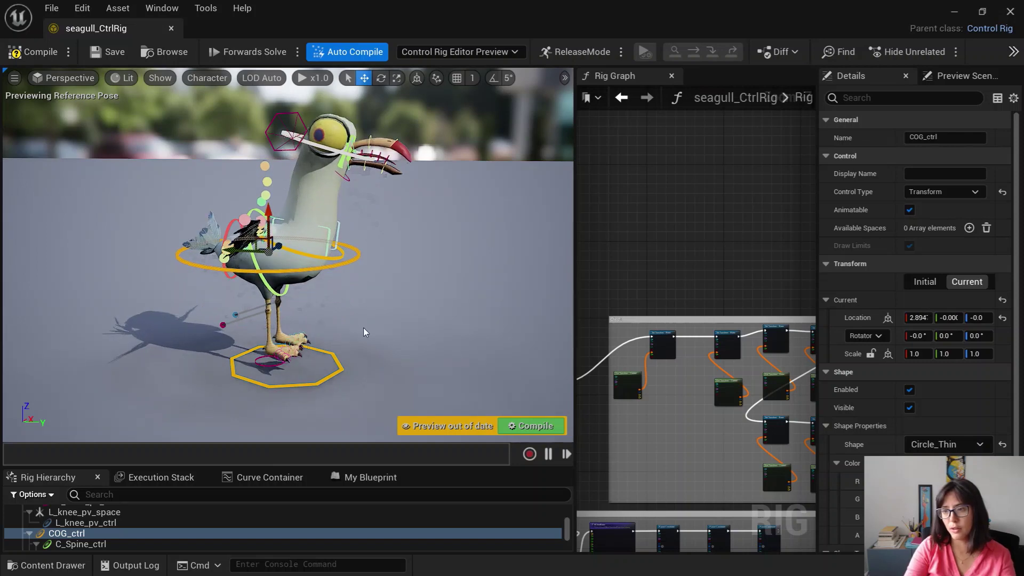
{"action": "key", "text": "ctrl+z"}
Step: Move the right ankle control R_ankle_ctrl downward, away from the body, by about 3 units
{"action": "left_click_drag", "start_coordinate": [342, 314], "coordinate": [343, 304], "text": "alt"}
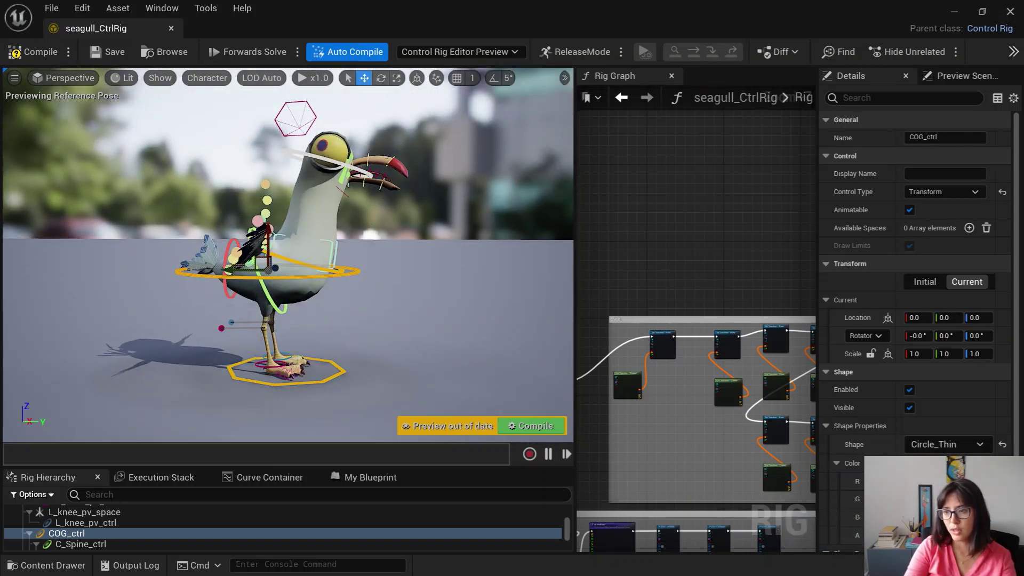
{"action": "middle_click_drag", "start_coordinate": [267, 341], "coordinate": [357, 258], "text": "alt"}
{"action": "right_click_drag", "start_coordinate": [357, 259], "coordinate": [435, 259], "text": "alt"}
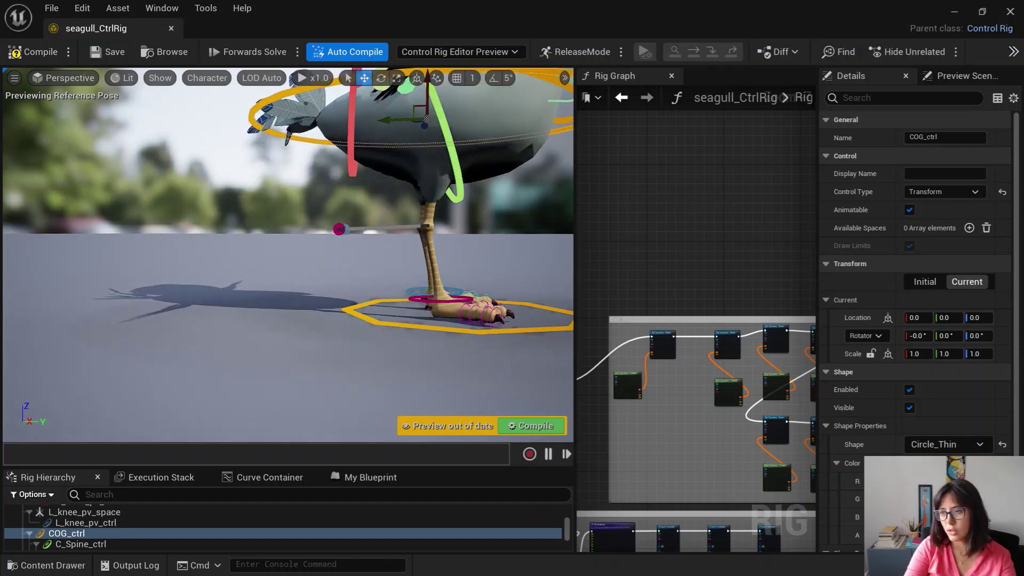
{"action": "left_click_drag", "start_coordinate": [347, 299], "coordinate": [301, 315], "text": "alt"}
{"action": "left_click", "coordinate": [426, 308]}
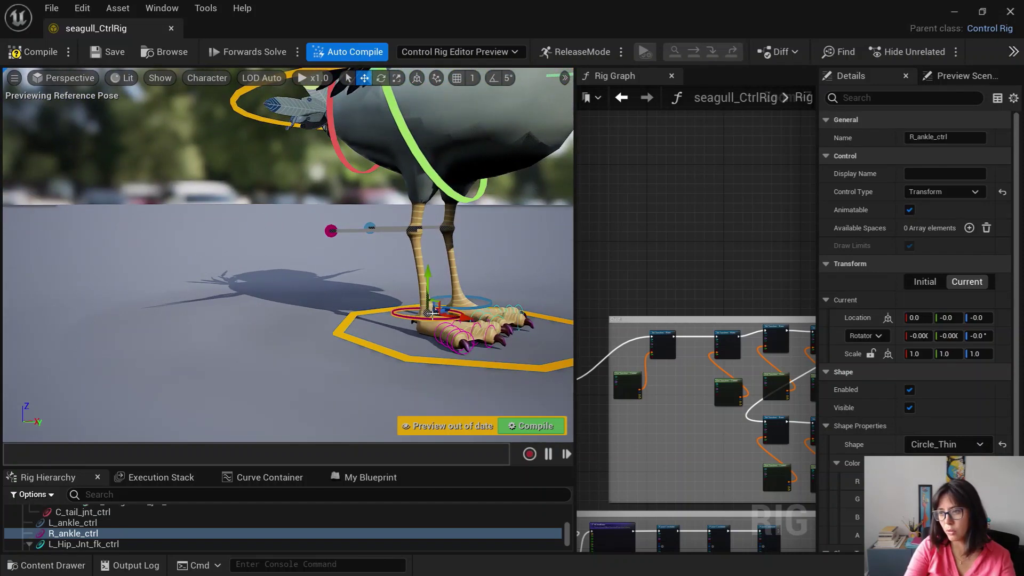
{"action": "left_click_drag", "start_coordinate": [426, 308], "coordinate": [412, 352]}
Step: Enable the current value of the R_LegStretch control
{"action": "scroll", "coordinate": [510, 525], "scroll_direction": "down", "scroll_amount": 10}
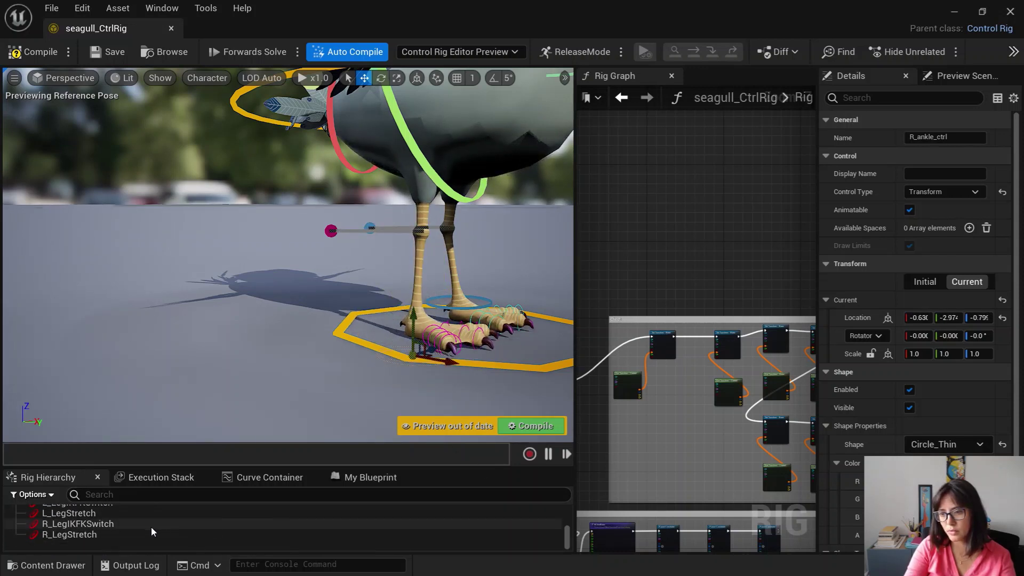
{"action": "left_click", "coordinate": [151, 527]}
{"action": "left_click", "coordinate": [150, 533]}
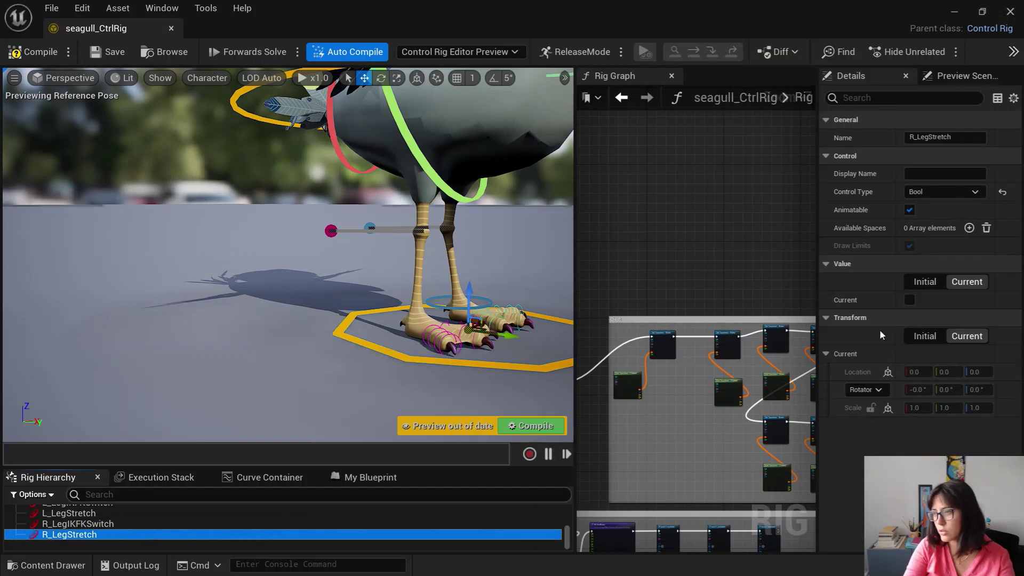
{"action": "left_click", "coordinate": [909, 300]}
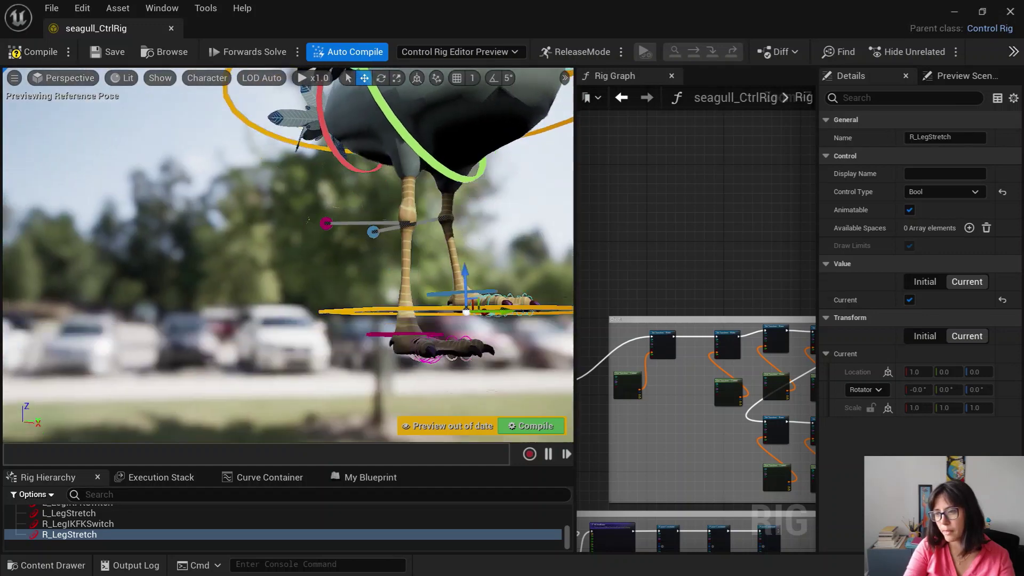
Step: Raise R_ankle_ctrl to a Y location of about -0.29 so the right leg bends
{"action": "right_click_drag", "start_coordinate": [453, 363], "coordinate": [452, 325]}
{"action": "right_click_drag", "start_coordinate": [362, 313], "coordinate": [362, 310]}
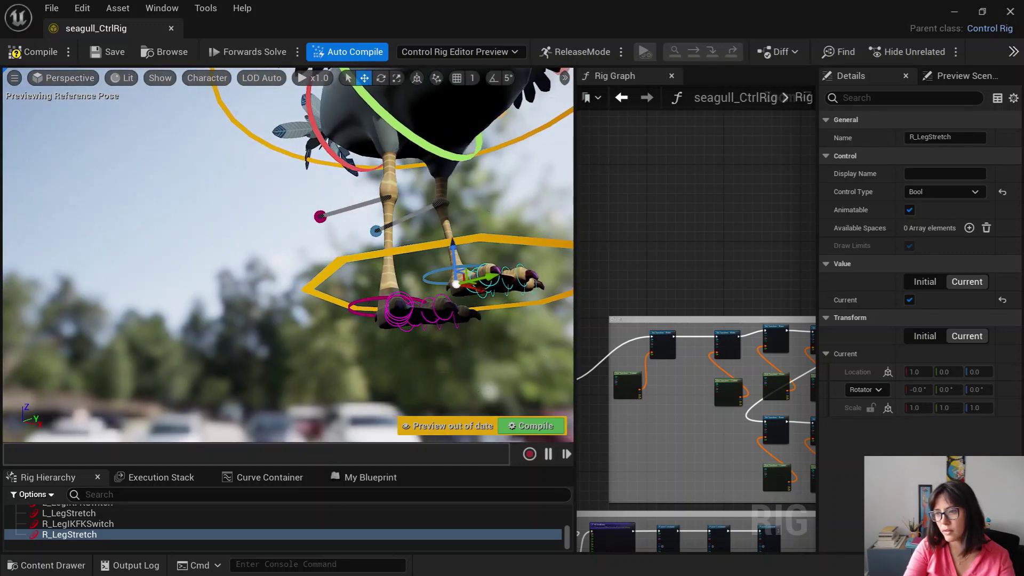
{"action": "left_click", "coordinate": [362, 314]}
{"action": "left_click_drag", "start_coordinate": [382, 295], "coordinate": [396, 264]}
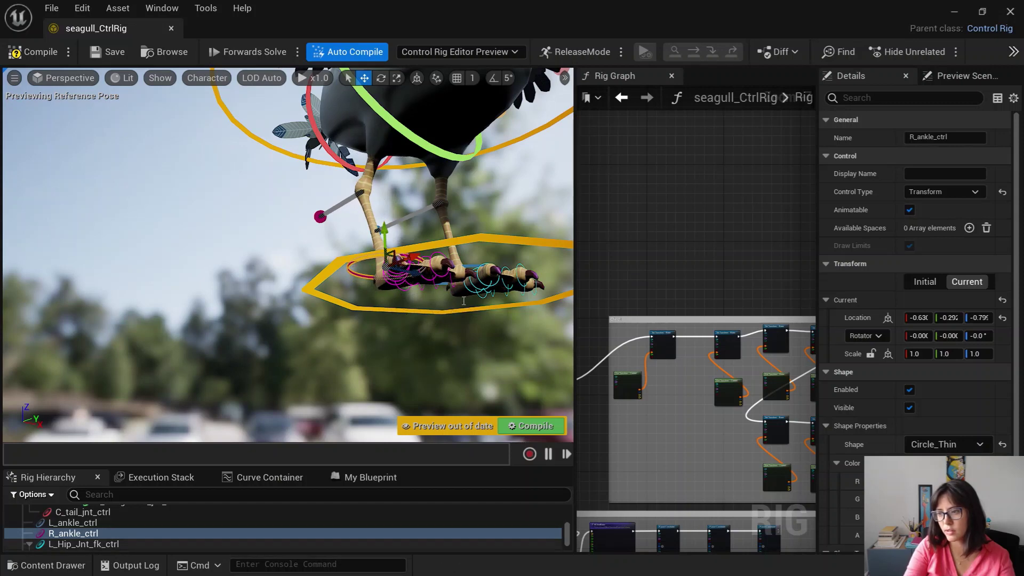
Step: Move the right knee pole vector control R_knee_pv_ctrl to an X location of about 4.39
{"action": "left_click_drag", "start_coordinate": [435, 316], "coordinate": [384, 355], "text": "alt"}
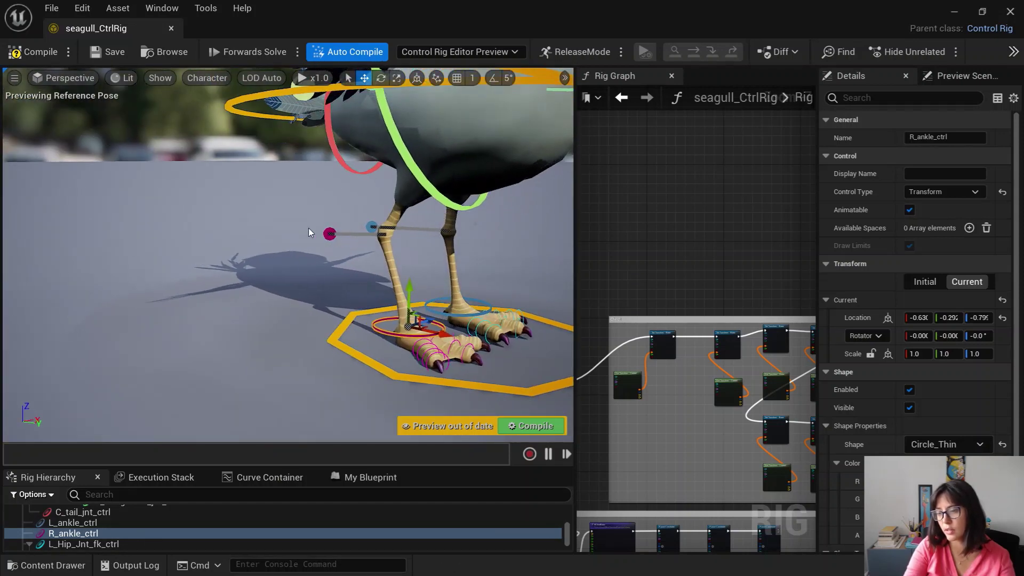
{"action": "left_click", "coordinate": [330, 235]}
{"action": "left_click_drag", "start_coordinate": [302, 240], "coordinate": [258, 272]}
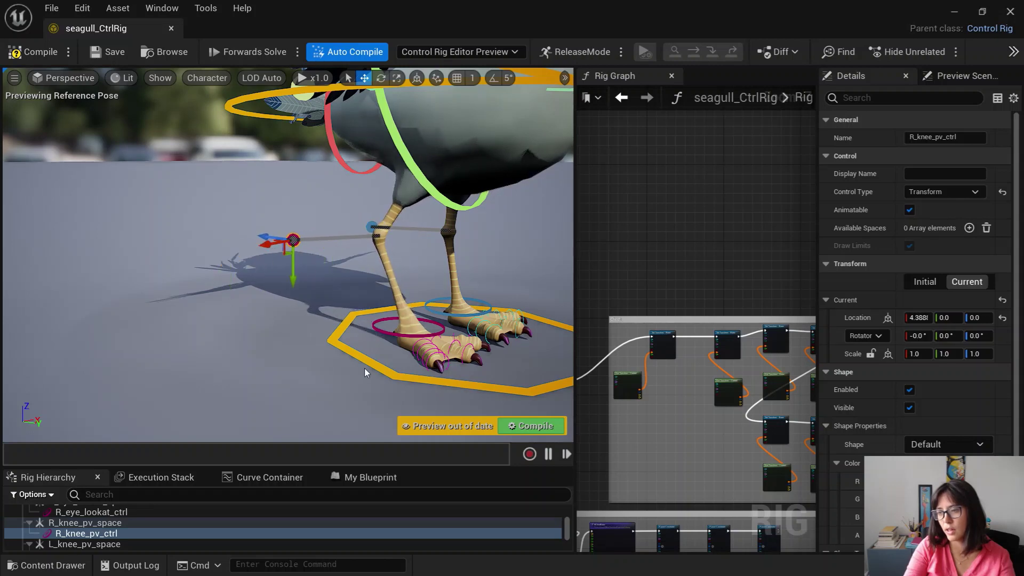
Step: Rotate the right toe control R_Toe03_Jnt1_fk_ctrl to about 39.8° in Y and 8.4° in Z
{"action": "left_click_drag", "start_coordinate": [365, 369], "coordinate": [357, 368], "text": "alt"}
{"action": "left_click", "coordinate": [376, 360]}
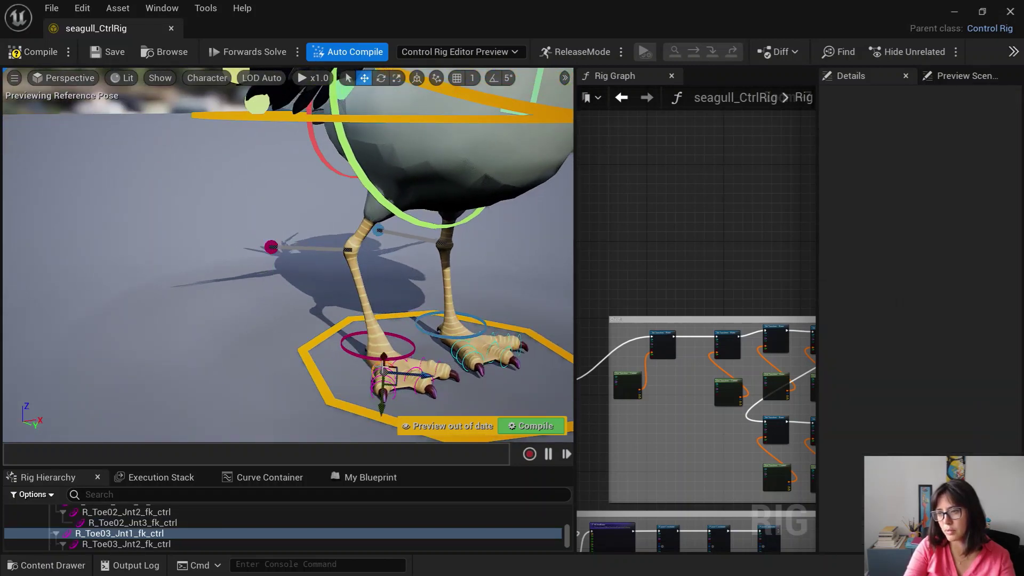
{"action": "key", "text": "e"}
{"action": "left_click_drag", "start_coordinate": [387, 380], "coordinate": [419, 436]}
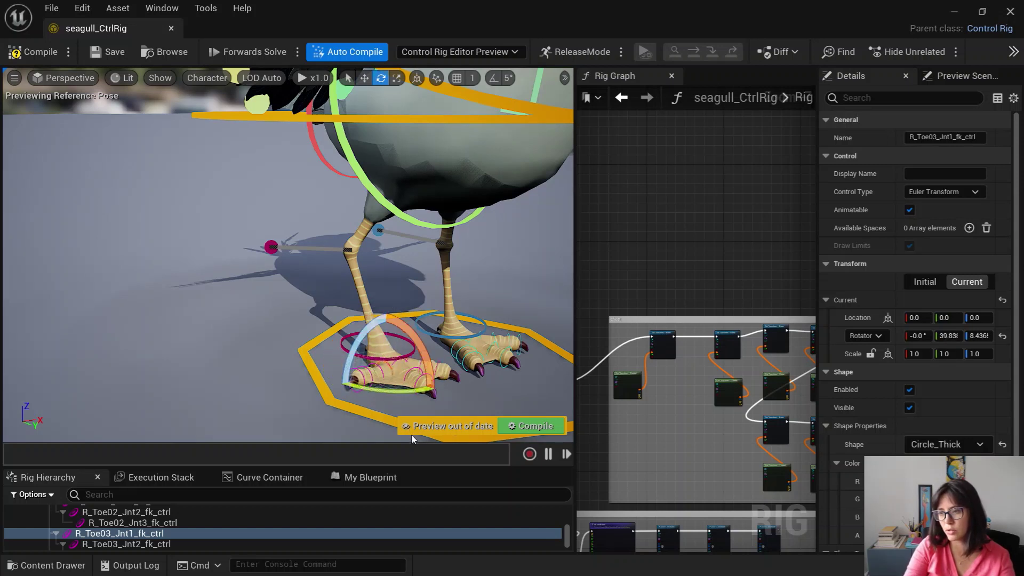
Step: Toggle the current value of R_LegIKFKSwitch and leave it off, putting the right leg in FK
{"action": "left_click_drag", "start_coordinate": [283, 388], "coordinate": [318, 362], "text": "alt"}
{"action": "left_click_drag", "start_coordinate": [567, 535], "coordinate": [568, 569]}
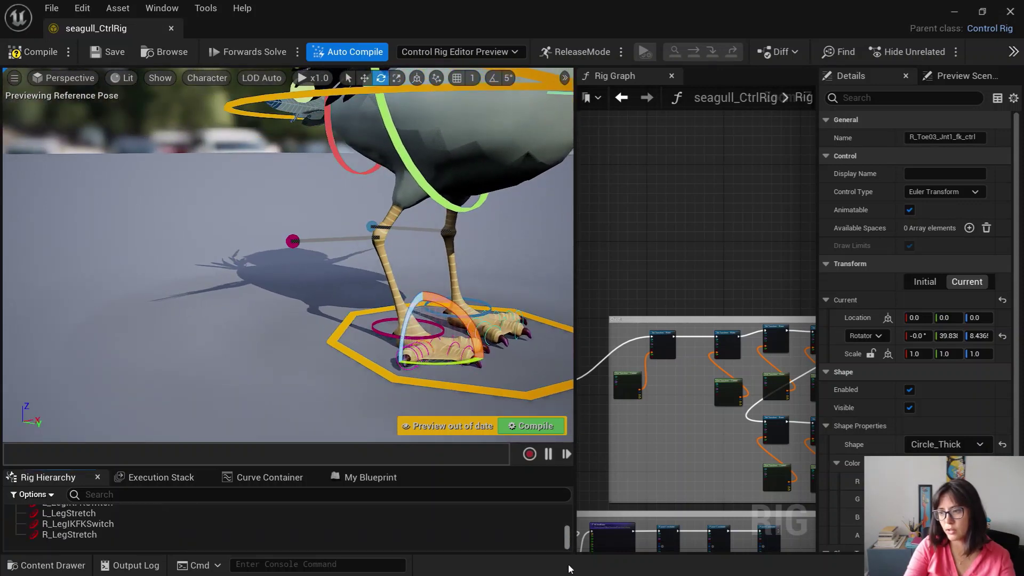
{"action": "left_click", "coordinate": [94, 522]}
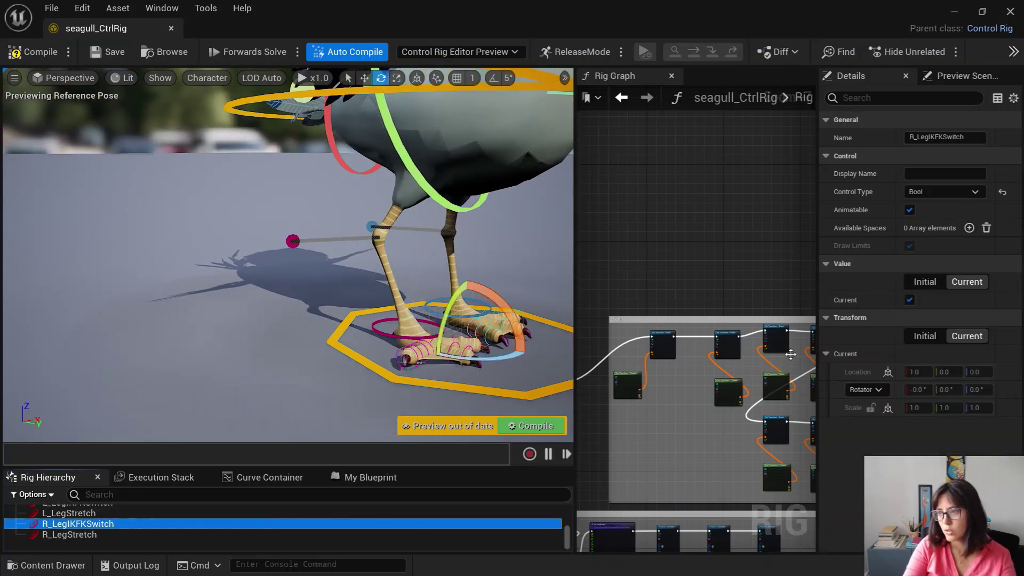
{"action": "left_click", "coordinate": [909, 301]}
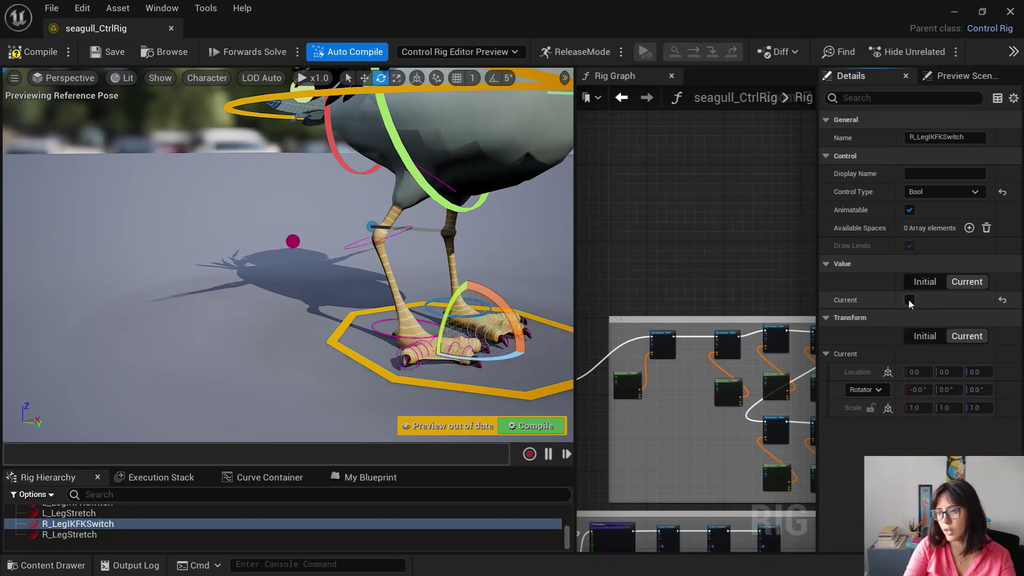
{"action": "left_click", "coordinate": [909, 301]}
{"action": "left_click", "coordinate": [909, 300]}
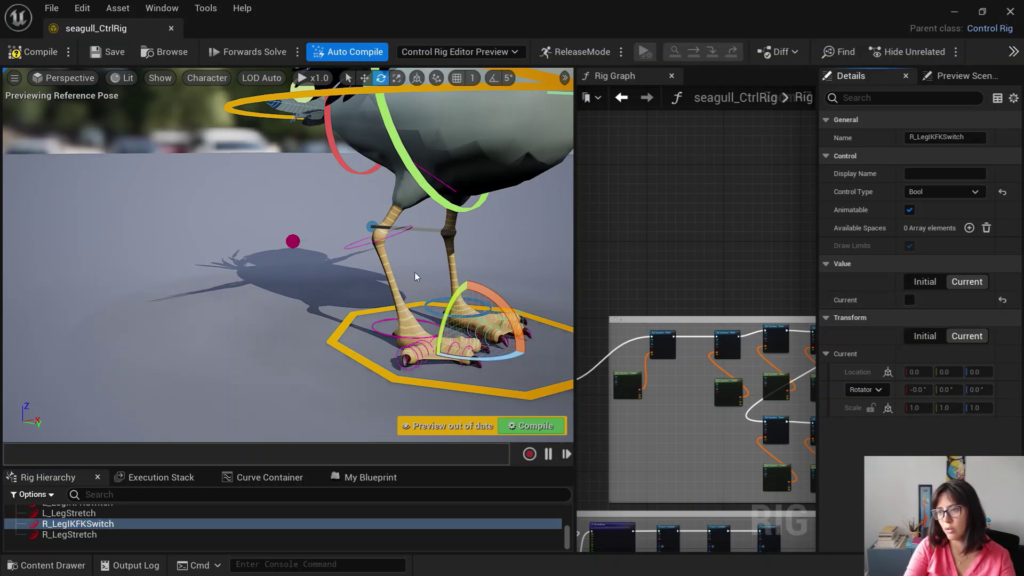
Step: Rotate the right knee FK control R_Knee_Jnt_fk_ctrl to about 32° in Z
{"action": "left_click", "coordinate": [411, 228]}
{"action": "left_click_drag", "start_coordinate": [427, 209], "coordinate": [460, 207]}
{"action": "scroll", "coordinate": [500, 190], "scroll_direction": "down", "scroll_amount": 4}
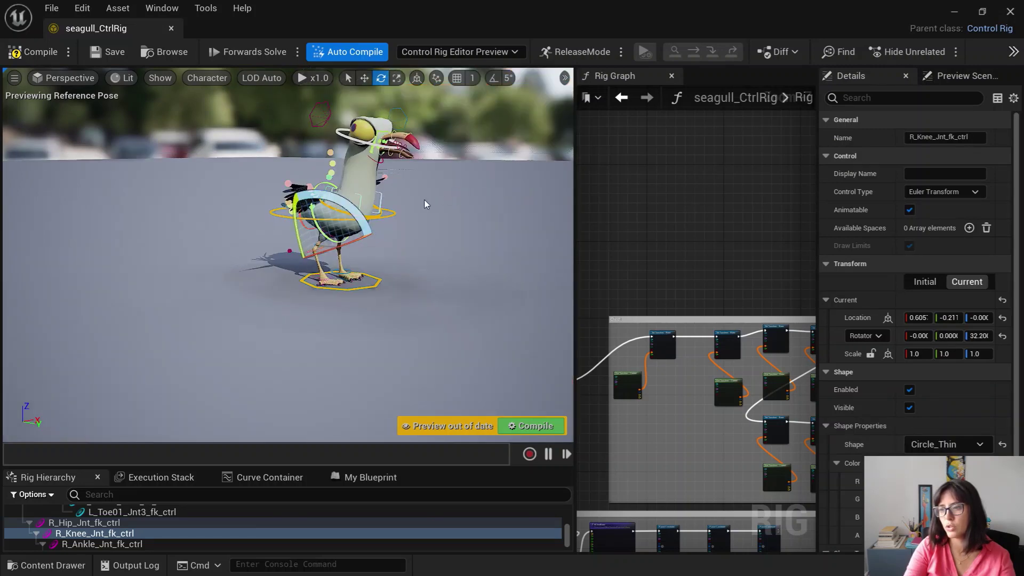
Step: Rotate the tail control C_tail_jnt_ctrl to about 19° in Y
{"action": "scroll", "coordinate": [424, 199], "scroll_direction": "up", "scroll_amount": 3}
{"action": "scroll", "coordinate": [341, 183], "scroll_direction": "up", "scroll_amount": 1}
{"action": "left_click_drag", "start_coordinate": [342, 183], "coordinate": [448, 240], "text": "alt"}
{"action": "left_click_drag", "start_coordinate": [318, 137], "coordinate": [317, 101], "text": "alt"}
{"action": "left_click", "coordinate": [330, 182]}
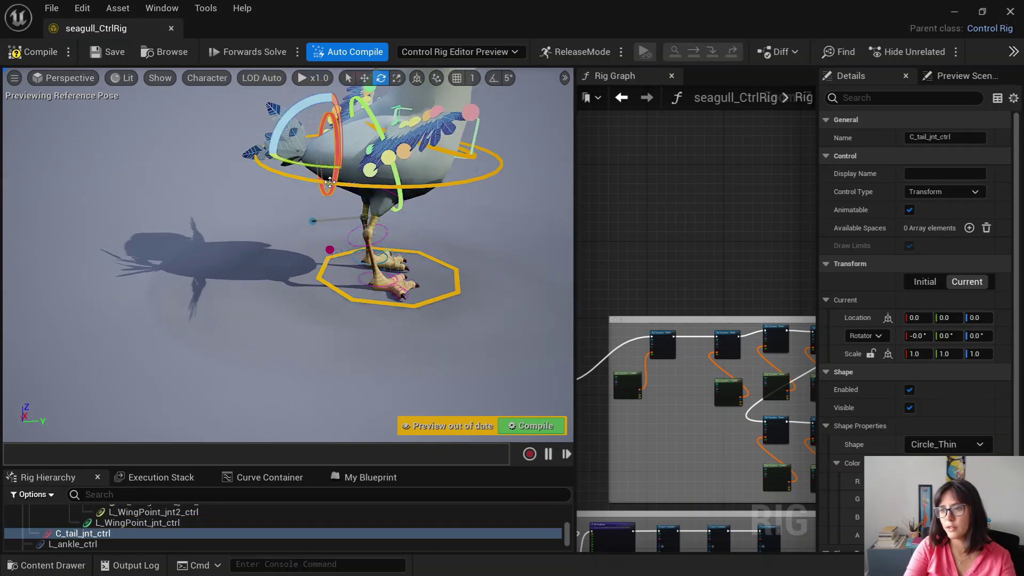
{"action": "left_click_drag", "start_coordinate": [309, 164], "coordinate": [438, 184]}
Step: Select the five successive arm controls of the right wing from R_elbow_1_ctrl outward and rotate them together to curl the wing
{"action": "middle_click_drag", "start_coordinate": [347, 192], "coordinate": [261, 269], "text": "alt"}
{"action": "right_click_drag", "start_coordinate": [262, 269], "coordinate": [304, 282], "text": "alt"}
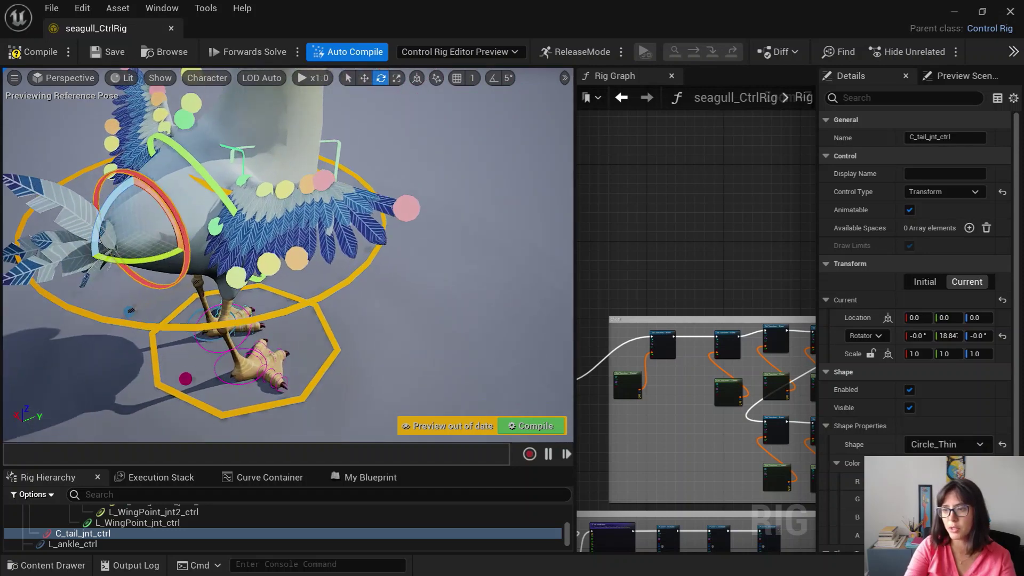
{"action": "left_click_drag", "start_coordinate": [176, 184], "coordinate": [262, 195], "text": "alt"}
{"action": "left_click", "coordinate": [254, 193]}
{"action": "key", "text": "q"}
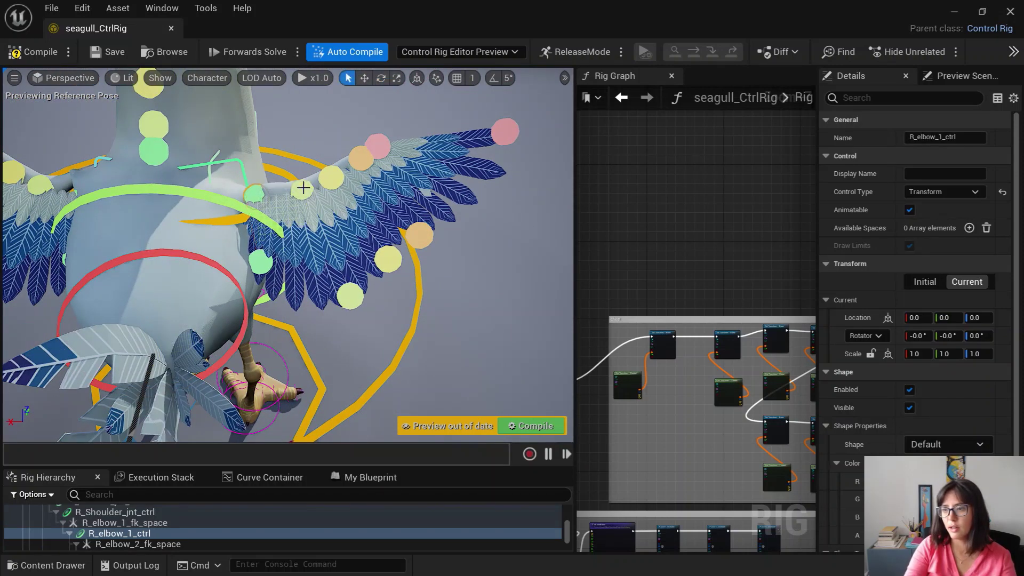
{"action": "left_click", "coordinate": [302, 189], "text": "shift"}
{"action": "left_click", "coordinate": [333, 178], "text": "shift"}
{"action": "left_click", "coordinate": [360, 158], "text": "shift"}
{"action": "left_click", "coordinate": [377, 146], "text": "shift"}
{"action": "key", "text": "e"}
{"action": "left_click_drag", "start_coordinate": [278, 243], "coordinate": [251, 256]}
{"action": "left_click_drag", "start_coordinate": [311, 194], "coordinate": [262, 232]}
Step: Use the move tool on R_elbow_3_ctrl and the neighbouring outer control to reshape the right wing's outer half
{"action": "left_click", "coordinate": [333, 193]}
{"action": "key", "text": "w"}
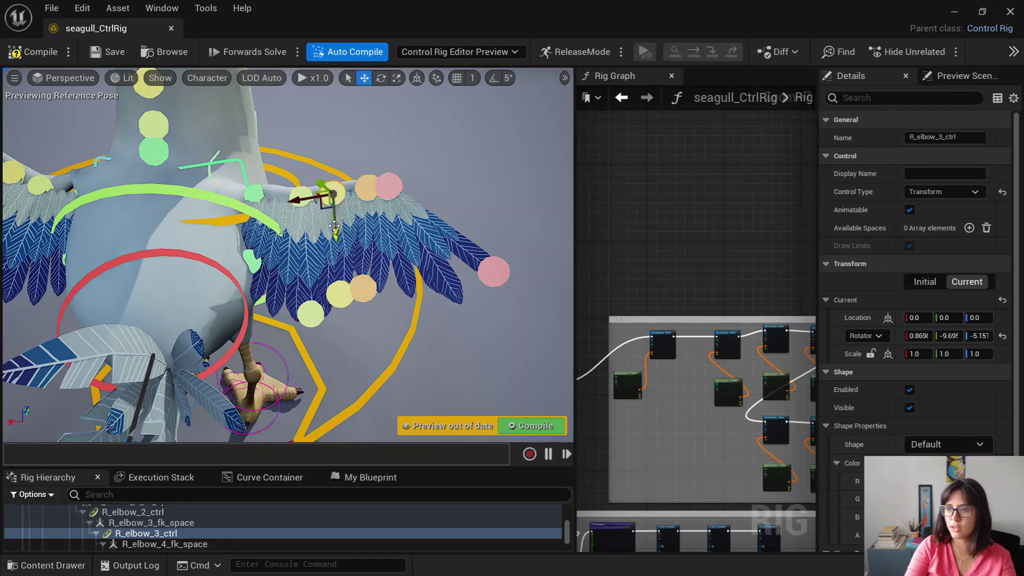
{"action": "left_click_drag", "start_coordinate": [335, 226], "coordinate": [401, 271]}
{"action": "left_click", "coordinate": [364, 179]}
{"action": "left_click", "coordinate": [364, 238]}
Step: Move the feather control R_WingPoint_jnt3_ctrl outward to a location of about 12.7, -10.6, -3.5
{"action": "left_click", "coordinate": [342, 285]}
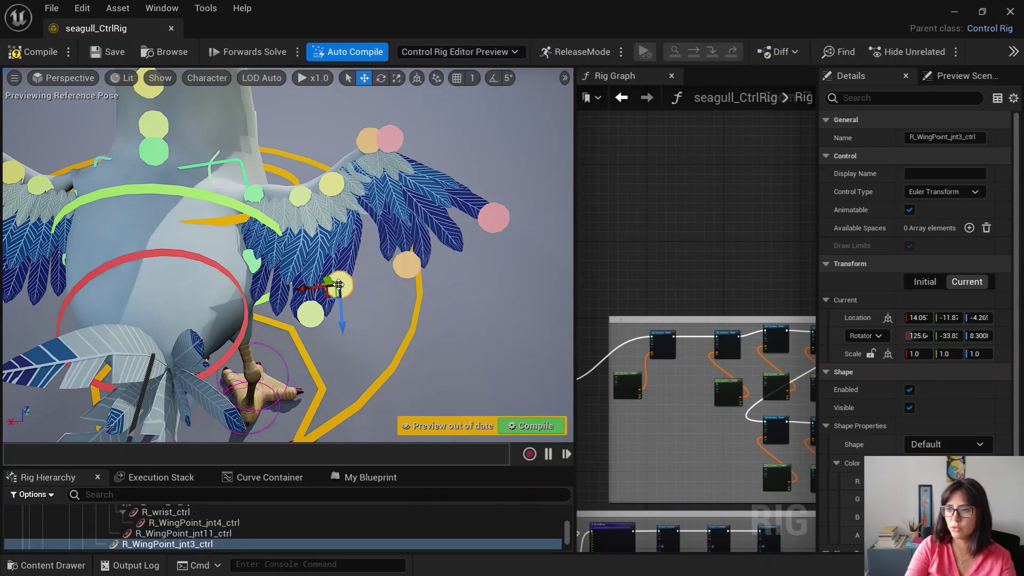
{"action": "left_click_drag", "start_coordinate": [342, 290], "coordinate": [369, 308]}
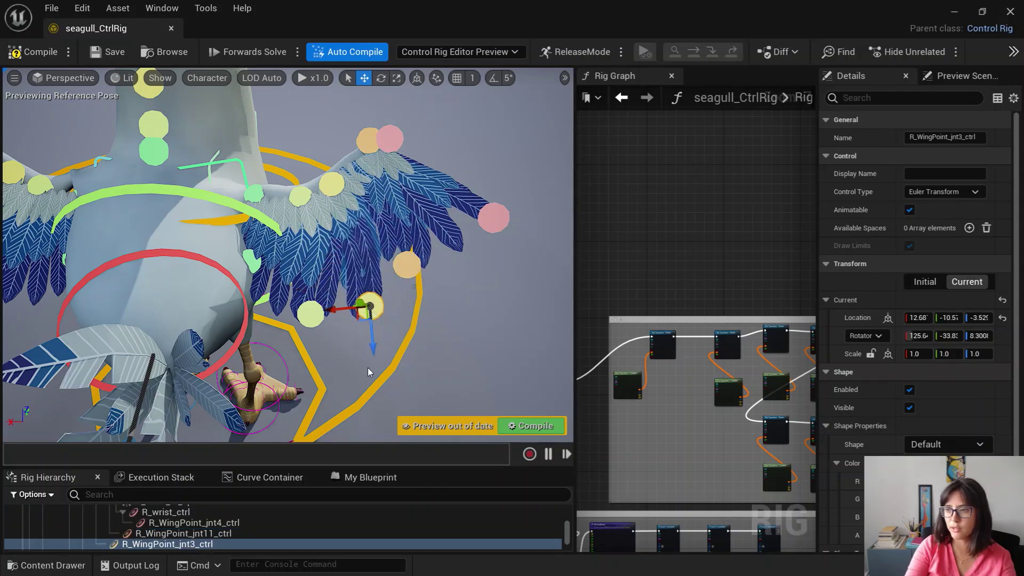
{"action": "left_click_drag", "start_coordinate": [343, 348], "coordinate": [331, 313], "text": "alt"}
Step: Turn on the WingCtrlDebug option, inspect the debug lines on both wings, and turn the option off again
{"action": "scroll", "coordinate": [264, 540], "scroll_direction": "down", "scroll_amount": 10}
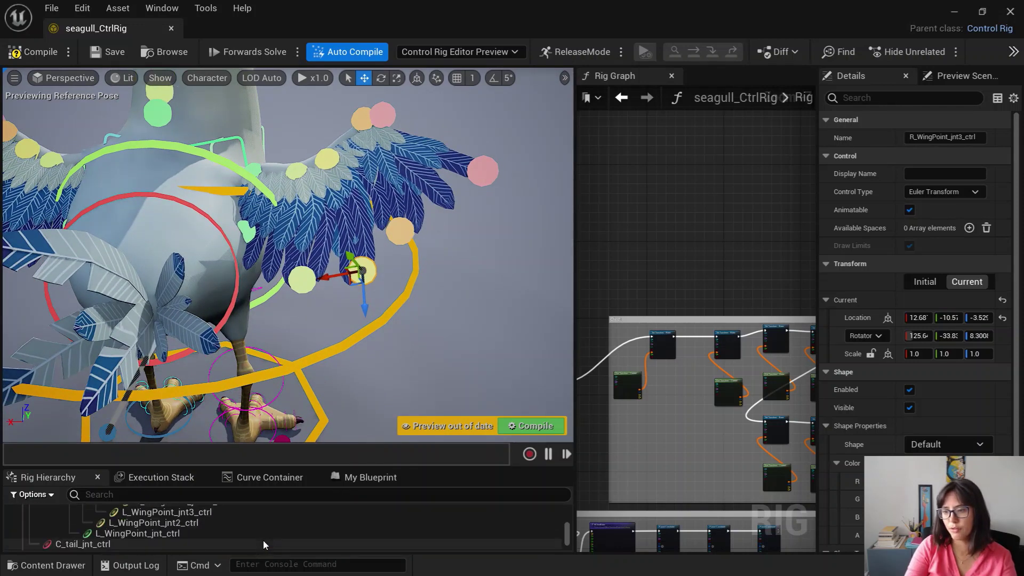
{"action": "scroll", "coordinate": [240, 532], "scroll_direction": "down", "scroll_amount": 6}
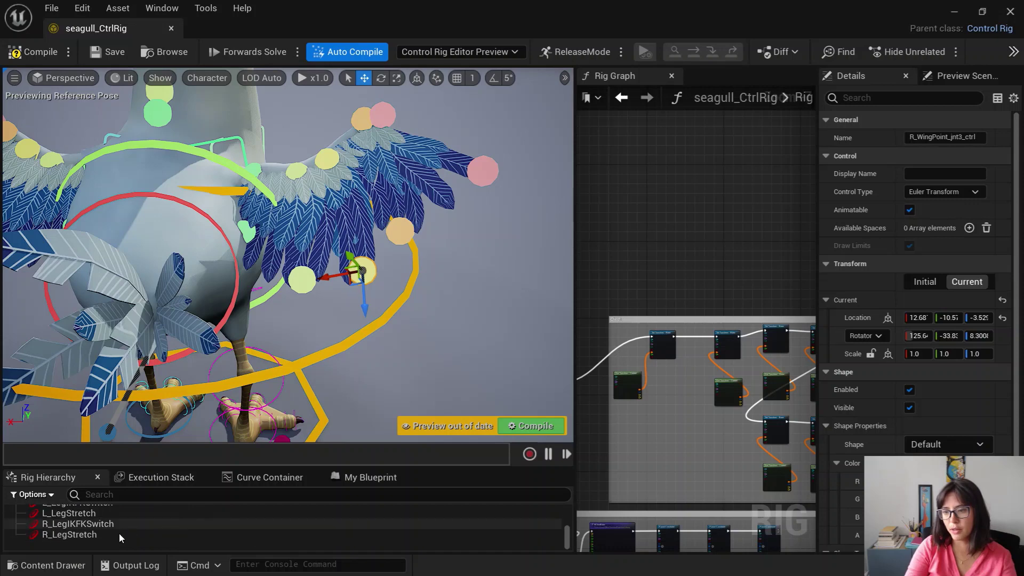
{"action": "scroll", "coordinate": [85, 541], "scroll_direction": "up", "scroll_amount": 1}
{"action": "left_click", "coordinate": [80, 523]}
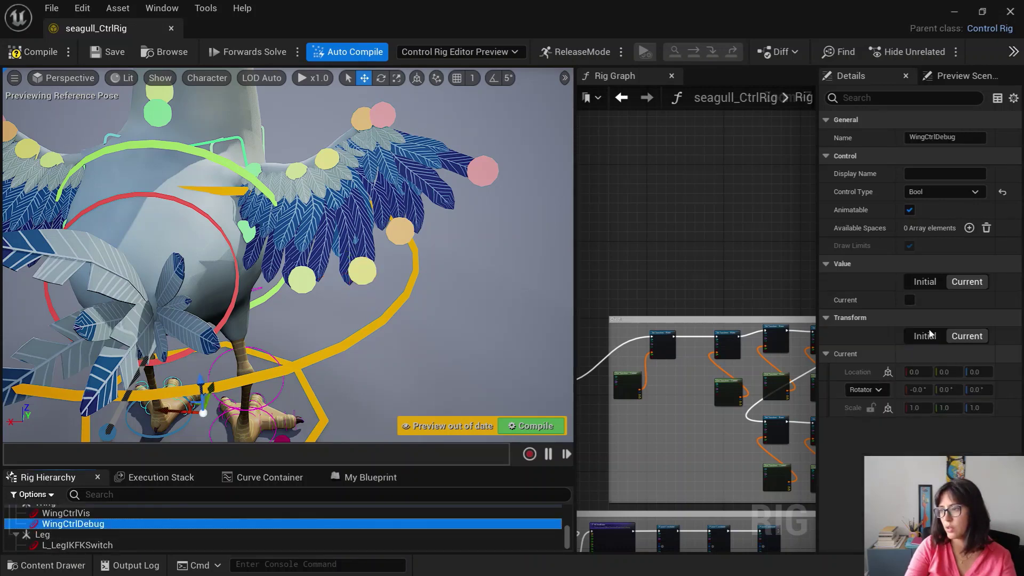
{"action": "left_click", "coordinate": [909, 300]}
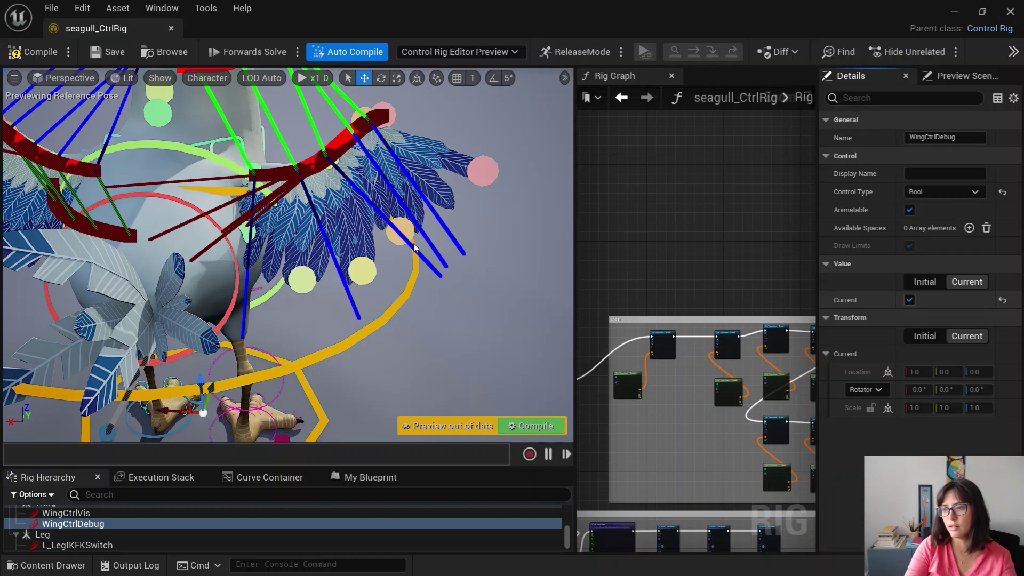
{"action": "scroll", "coordinate": [400, 240], "scroll_direction": "down", "scroll_amount": 4}
{"action": "left_click_drag", "start_coordinate": [400, 240], "coordinate": [298, 240], "text": "alt"}
{"action": "left_click_drag", "start_coordinate": [170, 250], "coordinate": [160, 250]}
{"action": "left_click", "coordinate": [909, 299]}
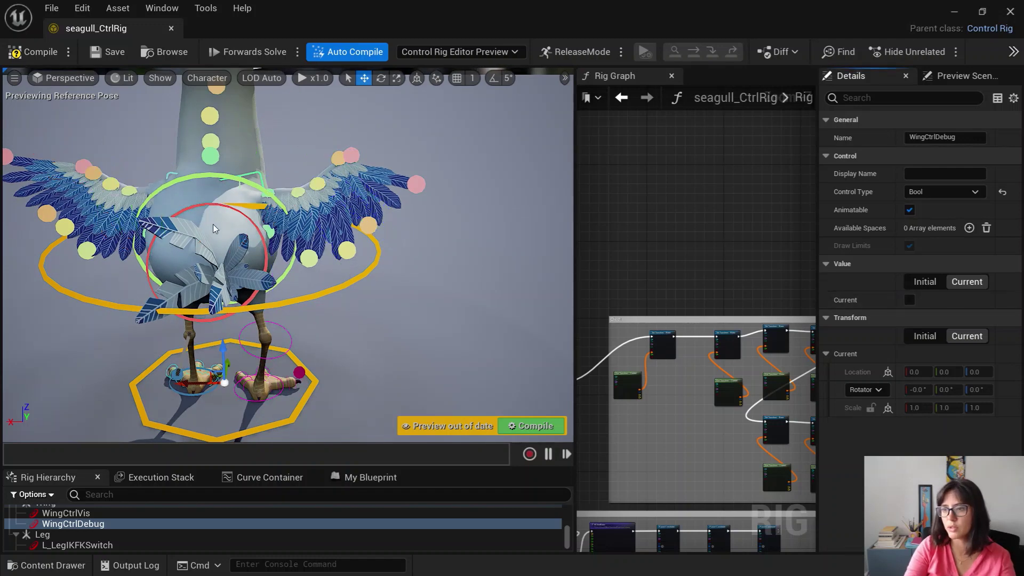
Step: Rotate the left clavicle control L_Clavicle_jnt1_ctrl to about 75°, -15°, -138.5° to fold the left wing downward
{"action": "left_click_drag", "start_coordinate": [232, 200], "coordinate": [437, 229], "text": "alt"}
{"action": "left_click_drag", "start_coordinate": [176, 245], "coordinate": [229, 220], "text": "alt"}
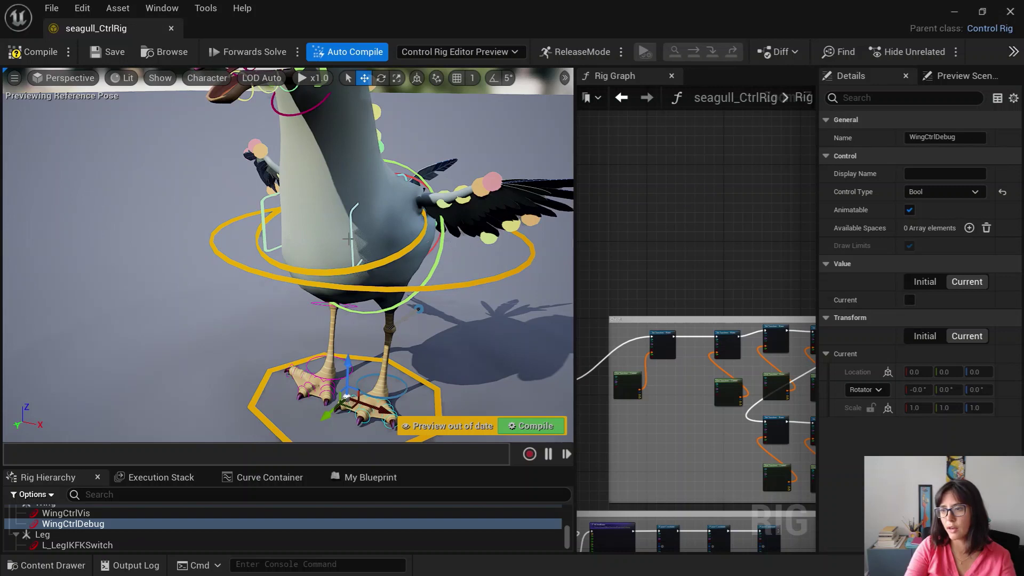
{"action": "left_click", "coordinate": [397, 243]}
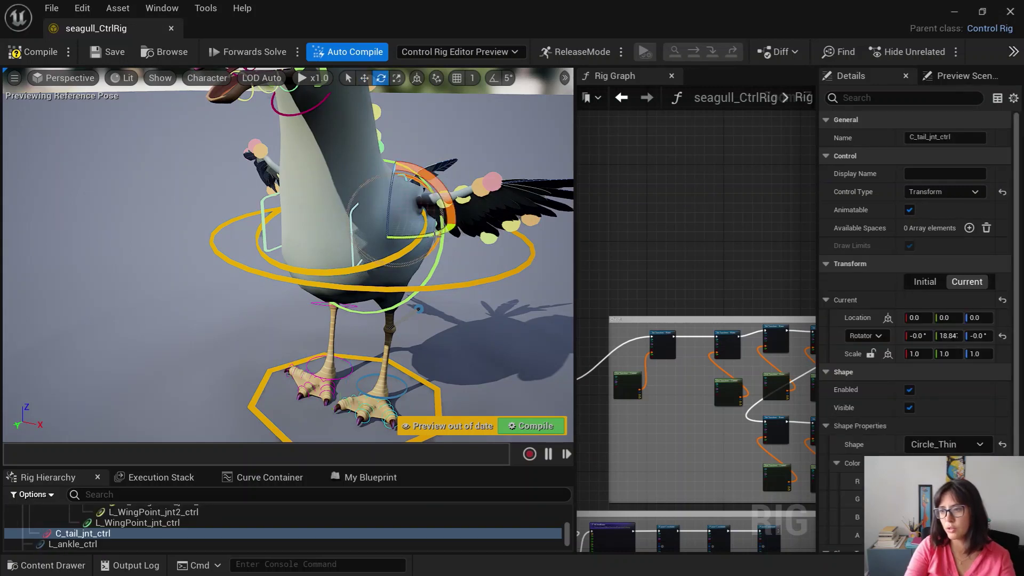
{"action": "left_click_drag", "start_coordinate": [434, 234], "coordinate": [429, 206]}
{"action": "left_click", "coordinate": [352, 243]}
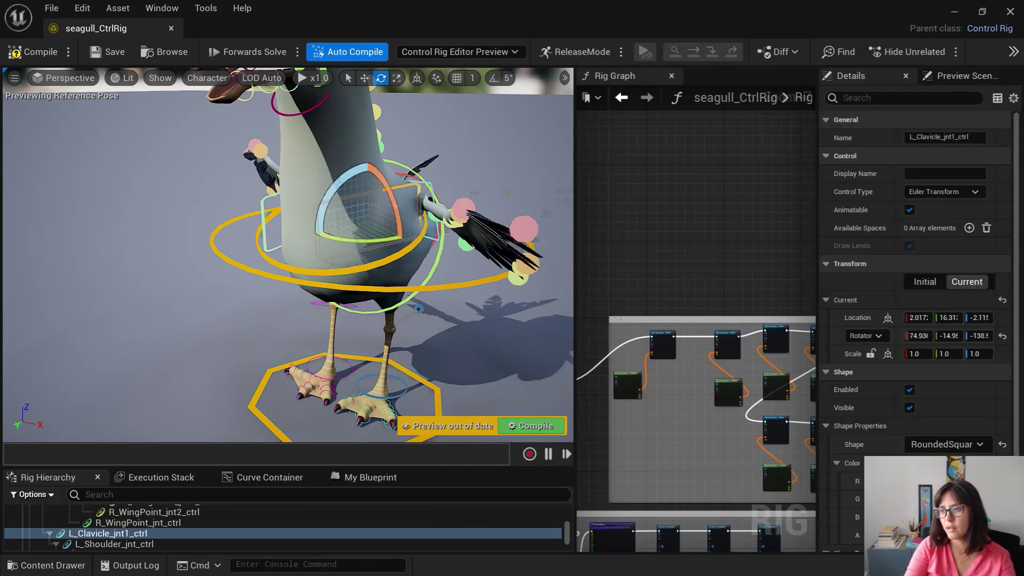
{"action": "left_click_drag", "start_coordinate": [463, 241], "coordinate": [325, 241], "text": "alt"}
{"action": "left_click_drag", "start_coordinate": [214, 271], "coordinate": [215, 262]}
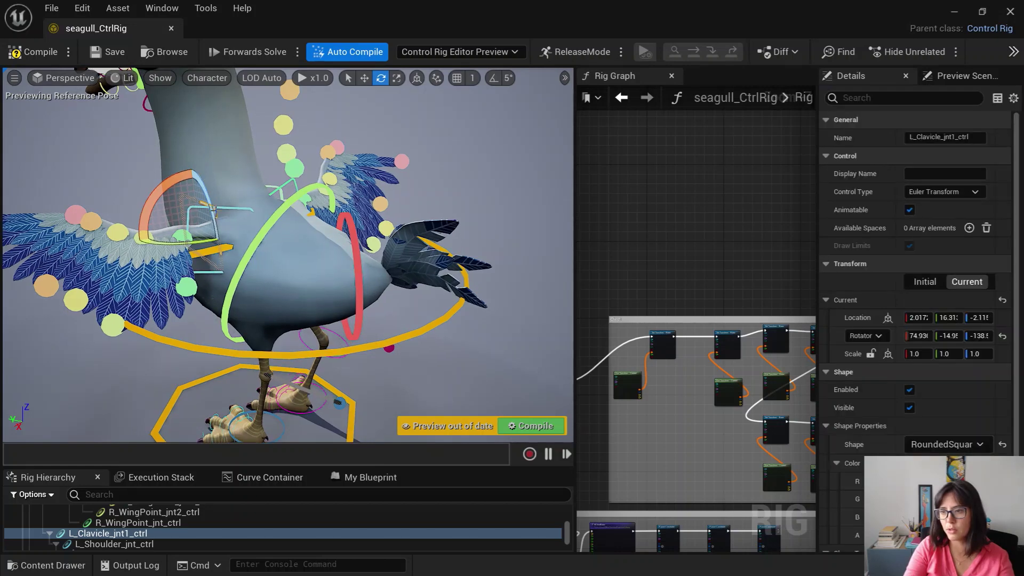
Step: Select the left shoulder control L_Shoulder_jnt_ctrl and rotate it to swing the whole left wing
{"action": "left_click", "coordinate": [191, 212]}
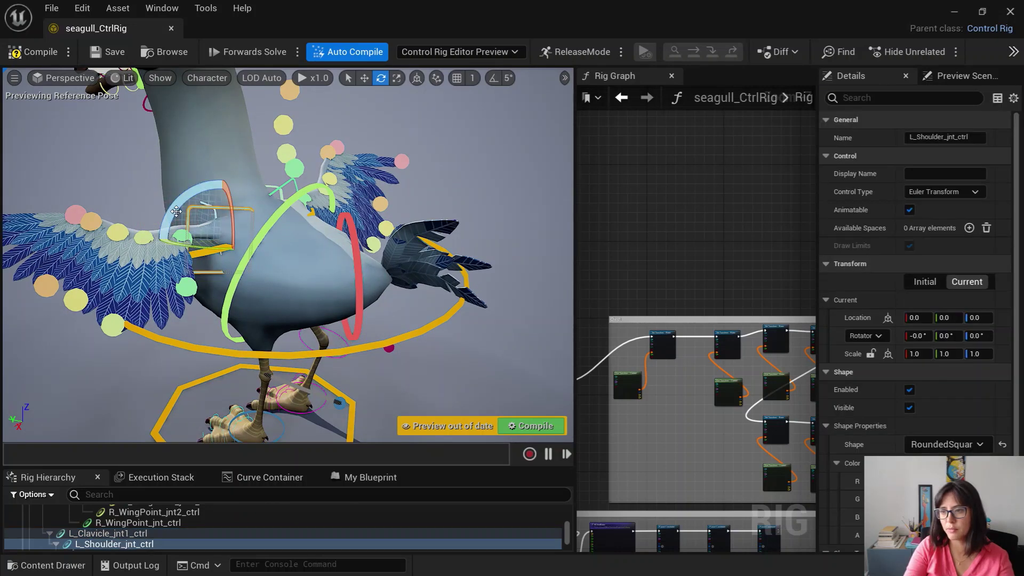
{"action": "left_click_drag", "start_coordinate": [176, 205], "coordinate": [290, 120]}
{"action": "left_click_drag", "start_coordinate": [314, 151], "coordinate": [216, 165], "text": "alt"}
Step: Move the neck control C_neck3_ik_ctrl forward to a Y location of about -8.0
{"action": "left_click", "coordinate": [324, 190]}
{"action": "left_click", "coordinate": [296, 238]}
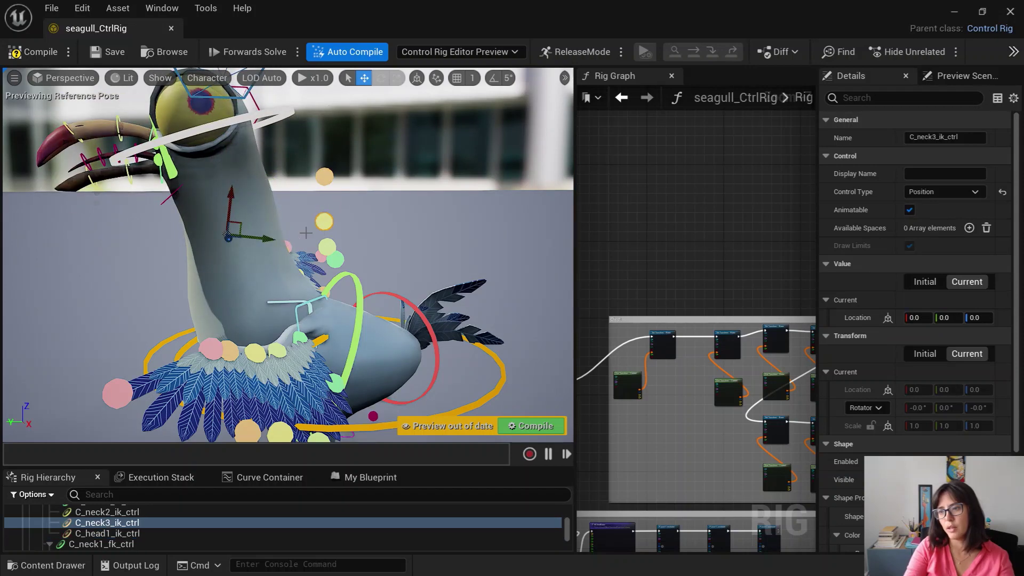
{"action": "left_click_drag", "start_coordinate": [256, 238], "coordinate": [195, 266]}
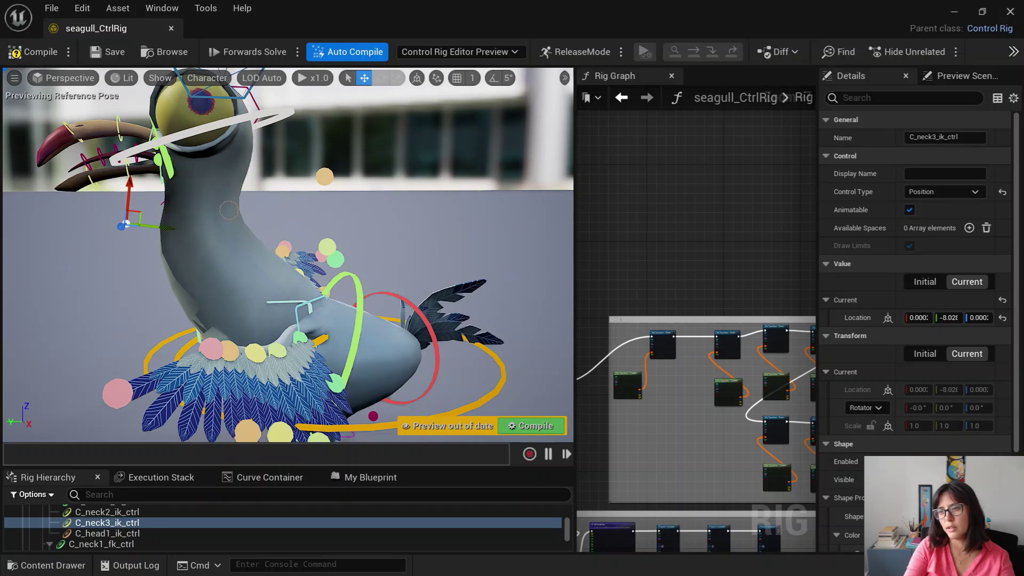
Step: Move C_head1_ik_ctrl to about 1.2, -6.3, 0.1 and readjust C_neck3_ik_ctrl to about -3.3 in Y
{"action": "left_click", "coordinate": [325, 176]}
{"action": "left_click_drag", "start_coordinate": [269, 180], "coordinate": [195, 201]}
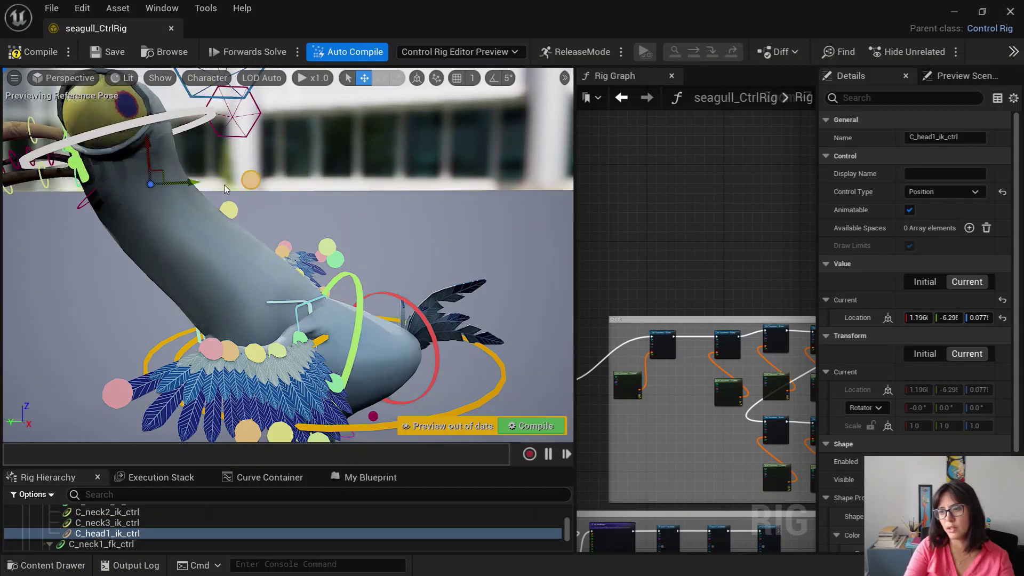
{"action": "left_click", "coordinate": [135, 241]}
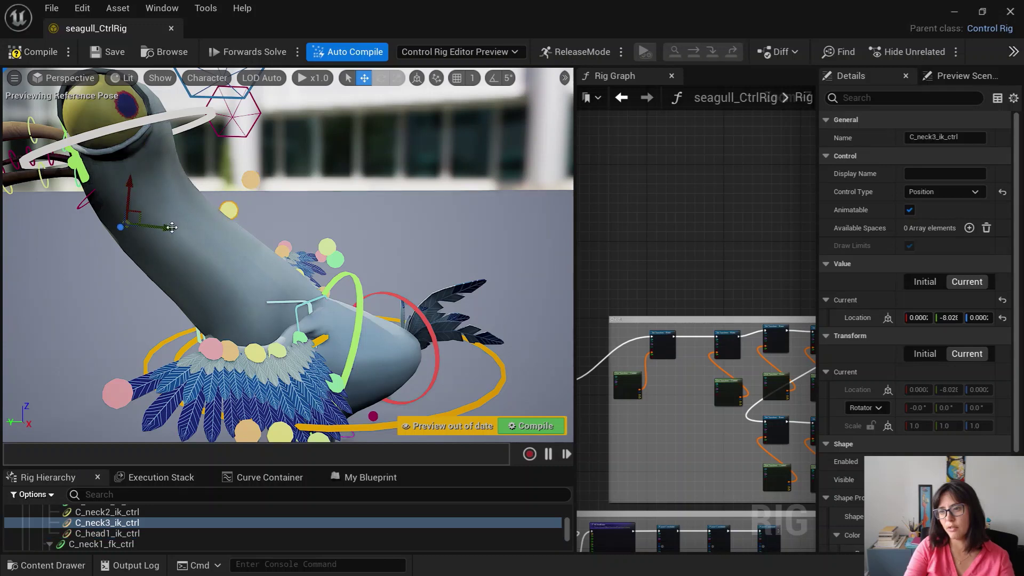
{"action": "left_click_drag", "start_coordinate": [171, 227], "coordinate": [215, 295]}
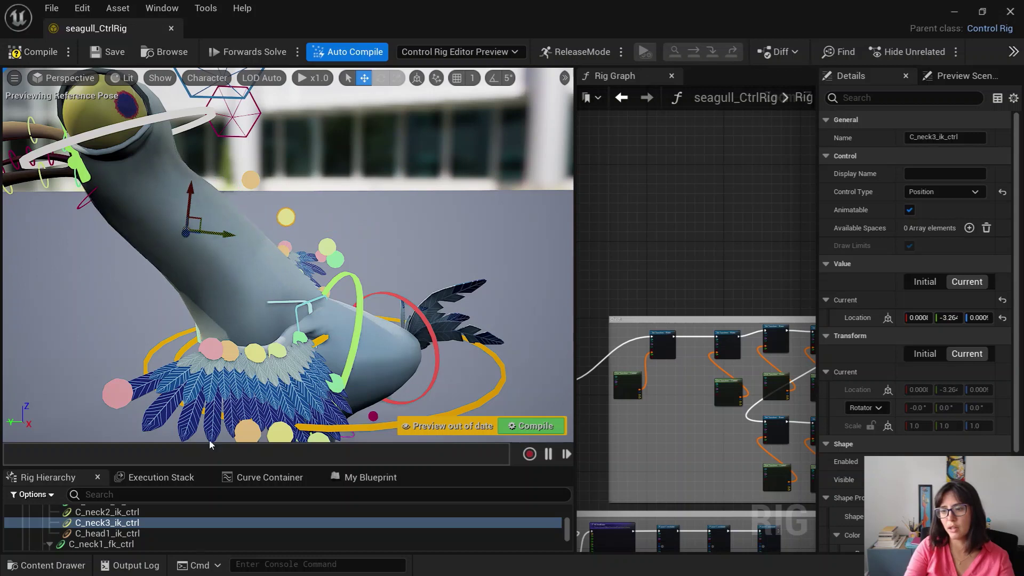
Step: Find the NeckSquashStrecth setting in the rig hierarchy and turn off its current value
{"action": "scroll", "coordinate": [158, 539], "scroll_direction": "down", "scroll_amount": 10}
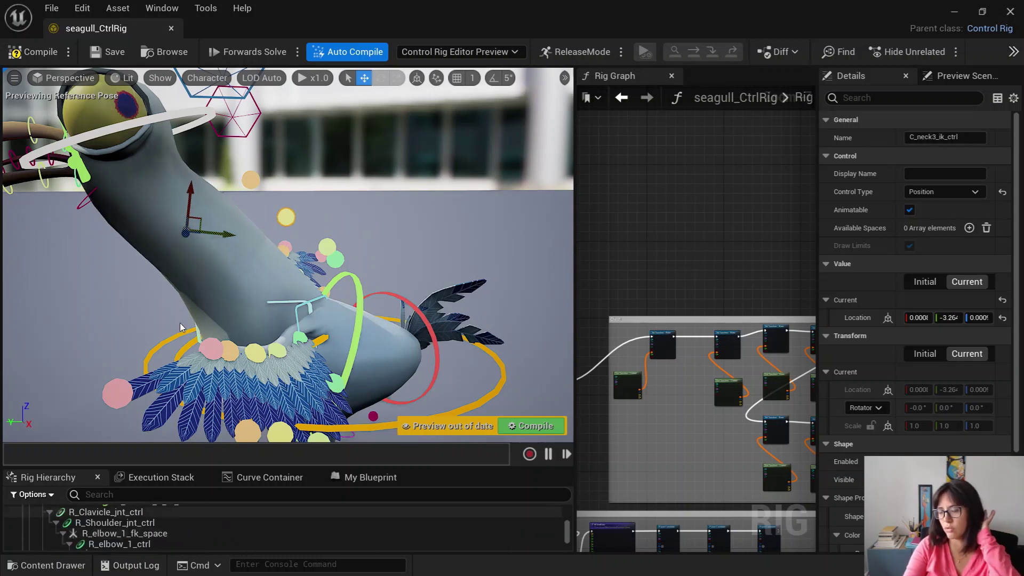
{"action": "scroll", "coordinate": [159, 533], "scroll_direction": "down", "scroll_amount": 10}
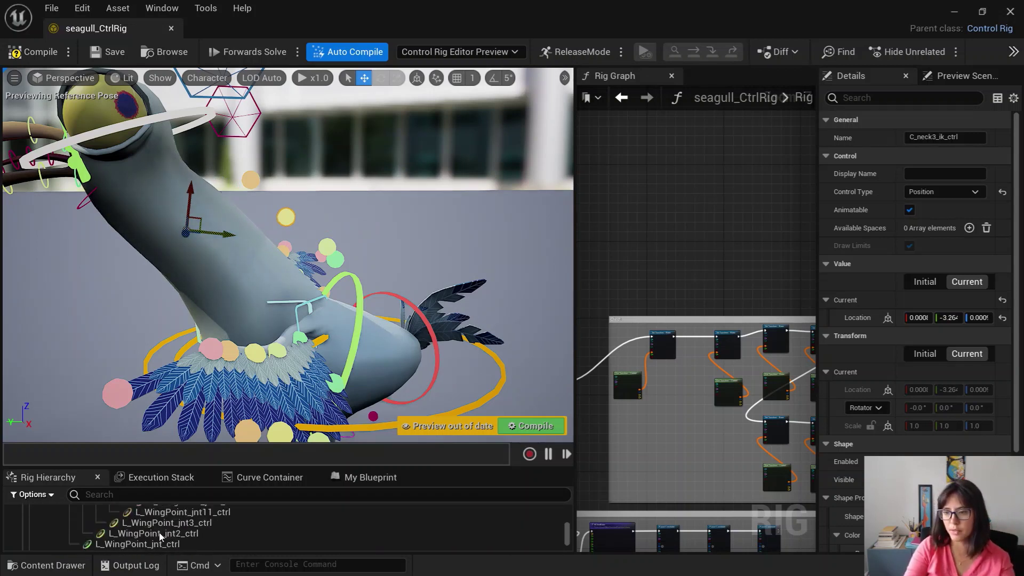
{"action": "scroll", "coordinate": [159, 532], "scroll_direction": "down", "scroll_amount": 10}
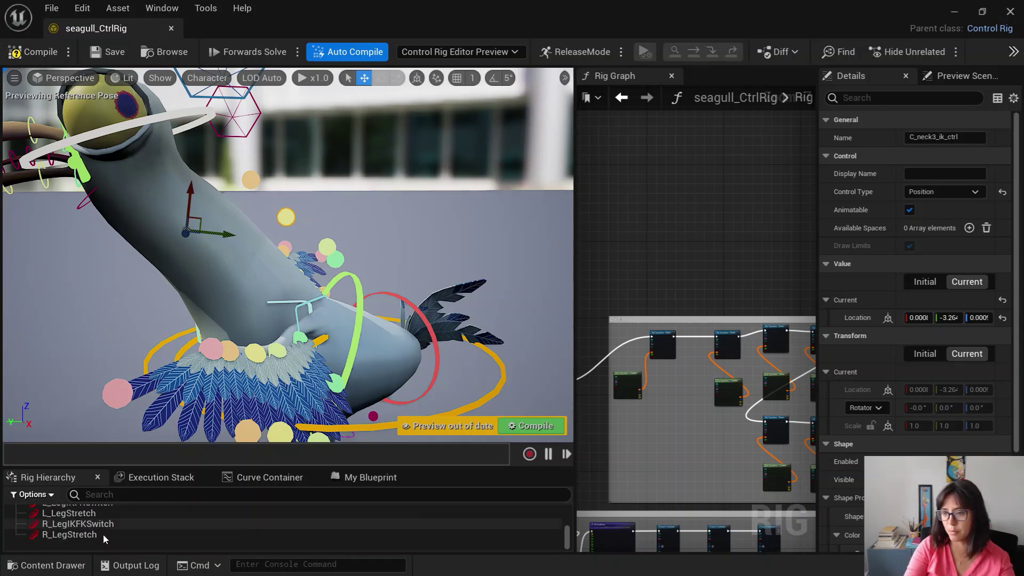
{"action": "scroll", "coordinate": [79, 537], "scroll_direction": "down", "scroll_amount": 3}
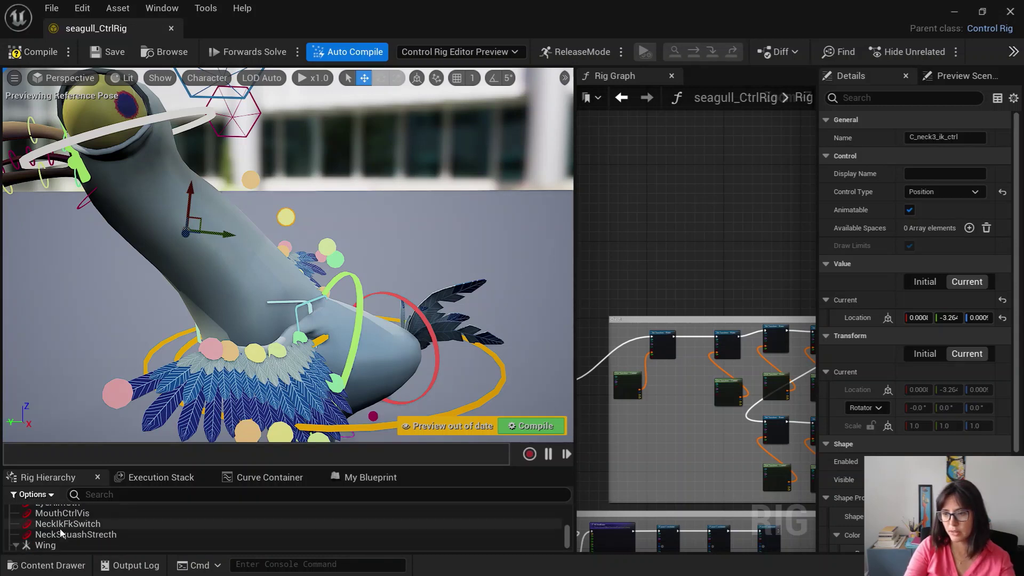
{"action": "scroll", "coordinate": [74, 538], "scroll_direction": "down", "scroll_amount": 1}
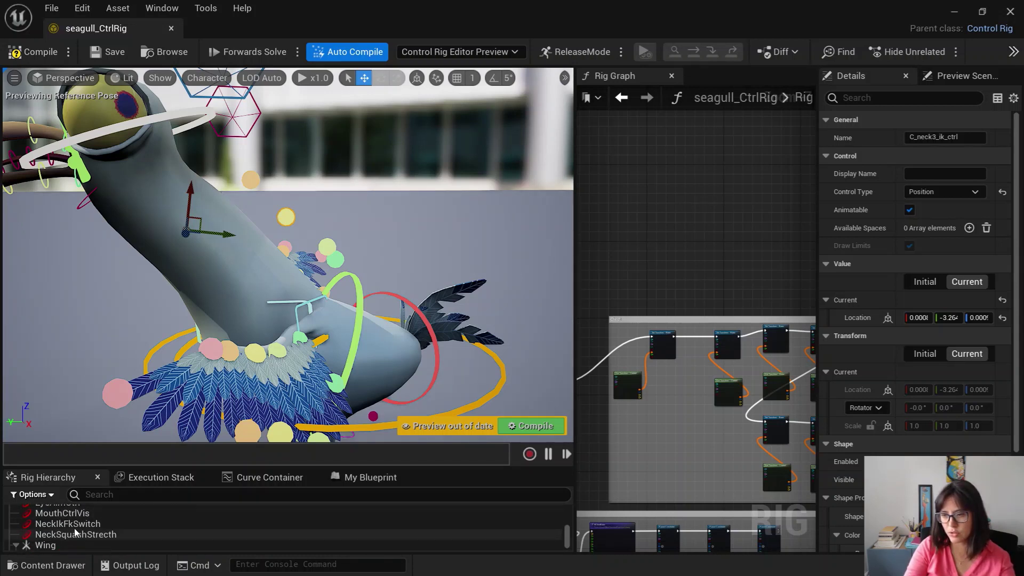
{"action": "left_click", "coordinate": [74, 527]}
{"action": "left_click", "coordinate": [84, 534]}
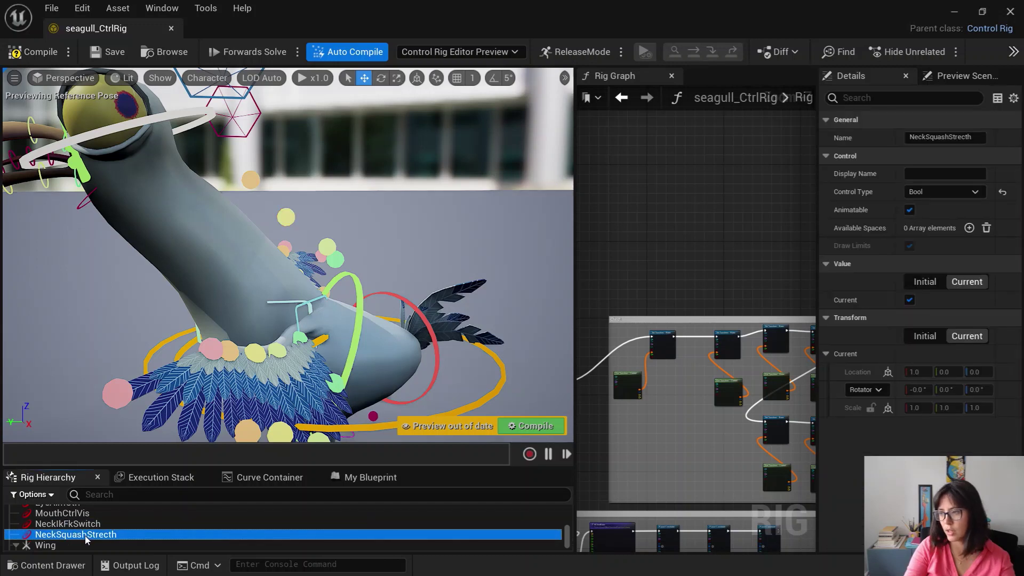
{"action": "left_click", "coordinate": [909, 300]}
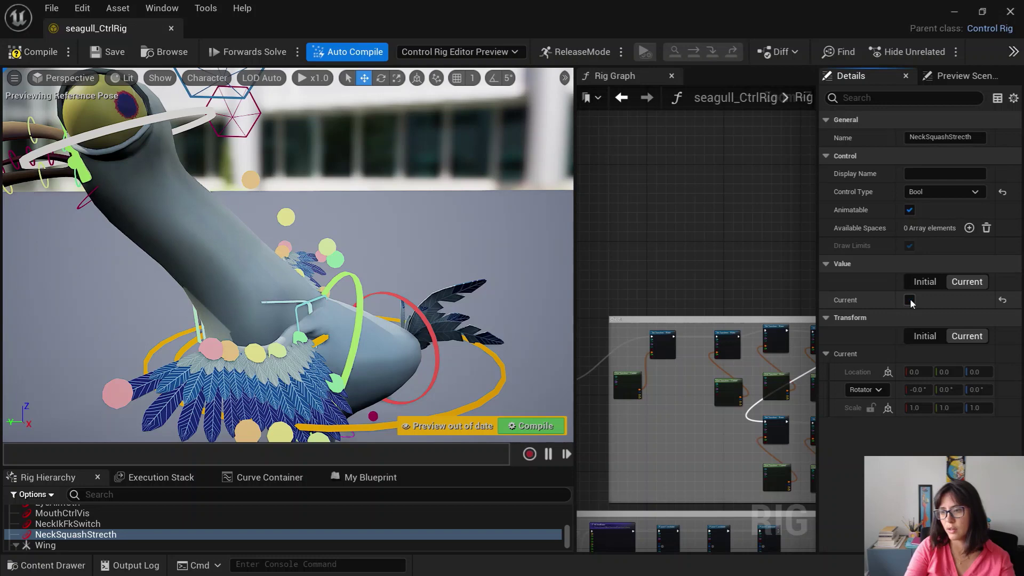
Step: Scale the octagonal root_ctrl at the feet uniformly to about 1.27
{"action": "scroll", "coordinate": [372, 358], "scroll_direction": "down", "scroll_amount": 10}
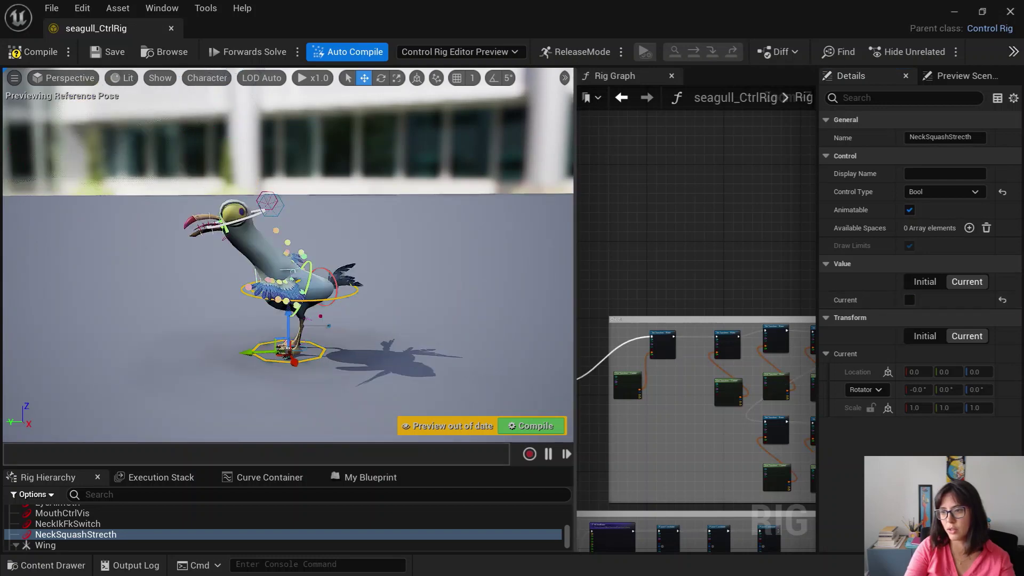
{"action": "left_click", "coordinate": [265, 359]}
{"action": "key", "text": "e"}
{"action": "key", "text": "r"}
{"action": "left_click_drag", "start_coordinate": [288, 352], "coordinate": [337, 322]}
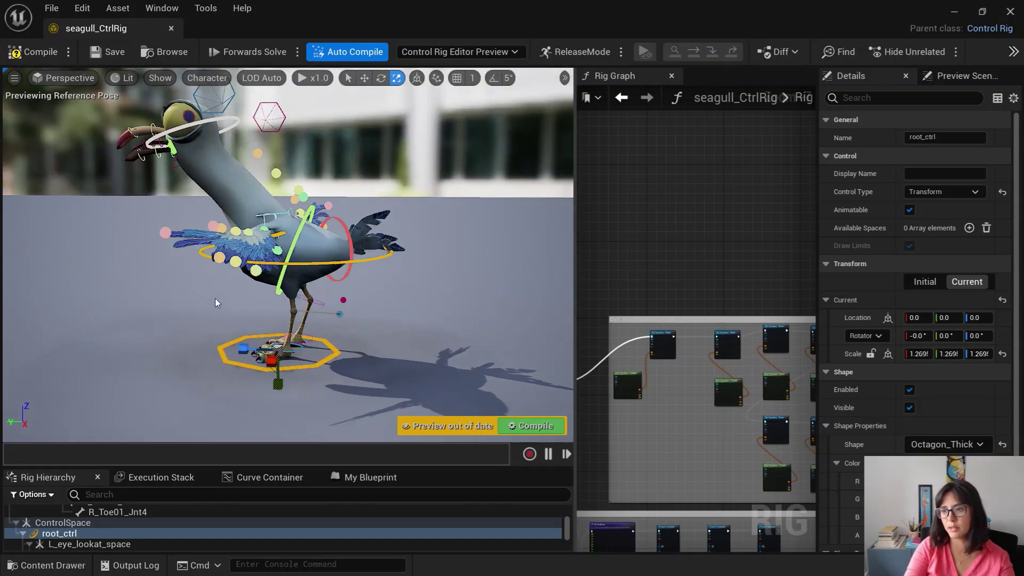
Step: Move the left eye's aim control L_eye_lookat_ctrl to a location of about 0.04, 0.80, -0.20
{"action": "middle_click_drag", "start_coordinate": [216, 303], "coordinate": [268, 422], "text": "alt"}
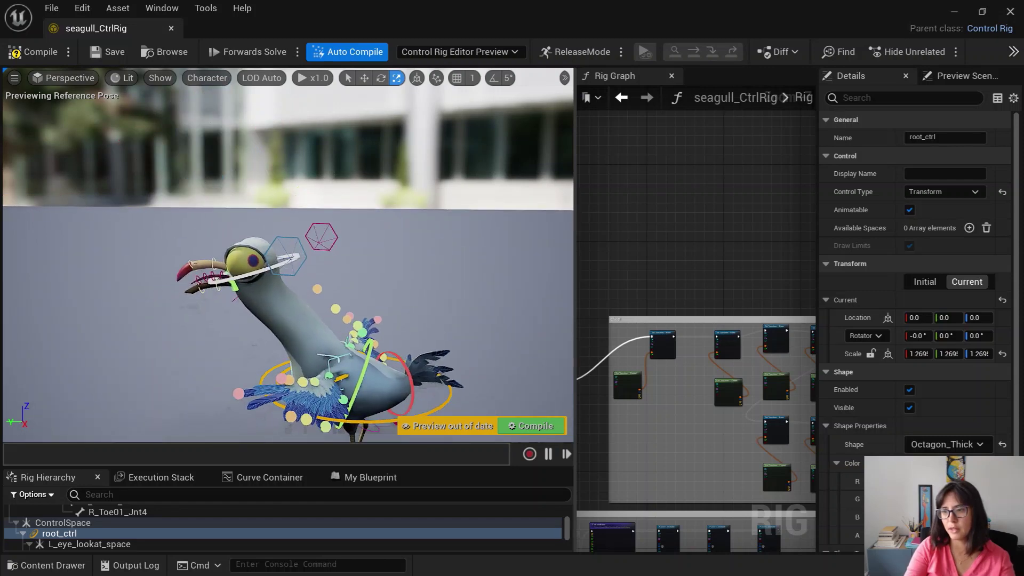
{"action": "left_click_drag", "start_coordinate": [288, 298], "coordinate": [320, 266], "text": "alt"}
{"action": "right_click_drag", "start_coordinate": [288, 299], "coordinate": [346, 299], "text": "alt"}
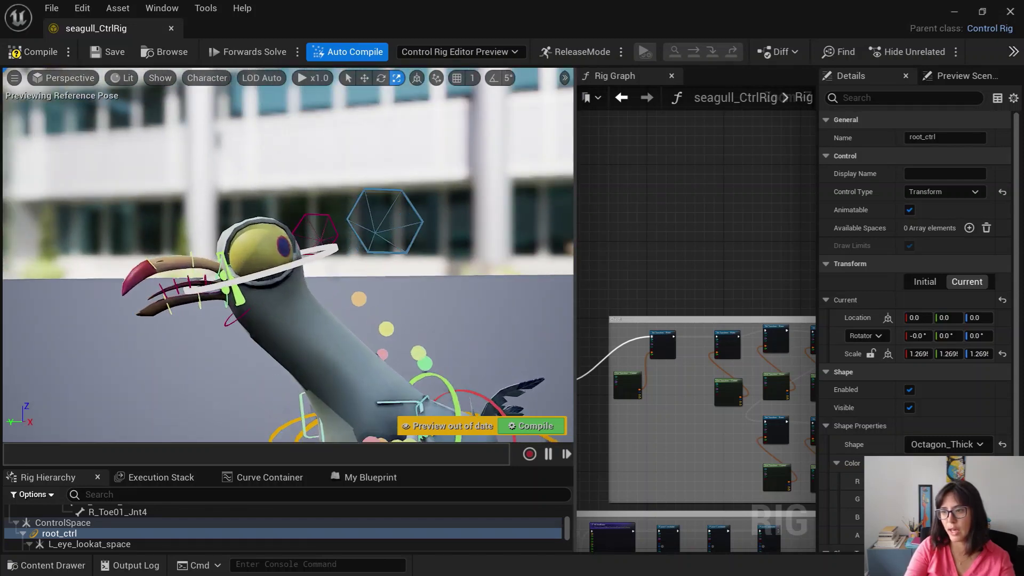
{"action": "left_click", "coordinate": [321, 259]}
{"action": "left_click", "coordinate": [372, 236]}
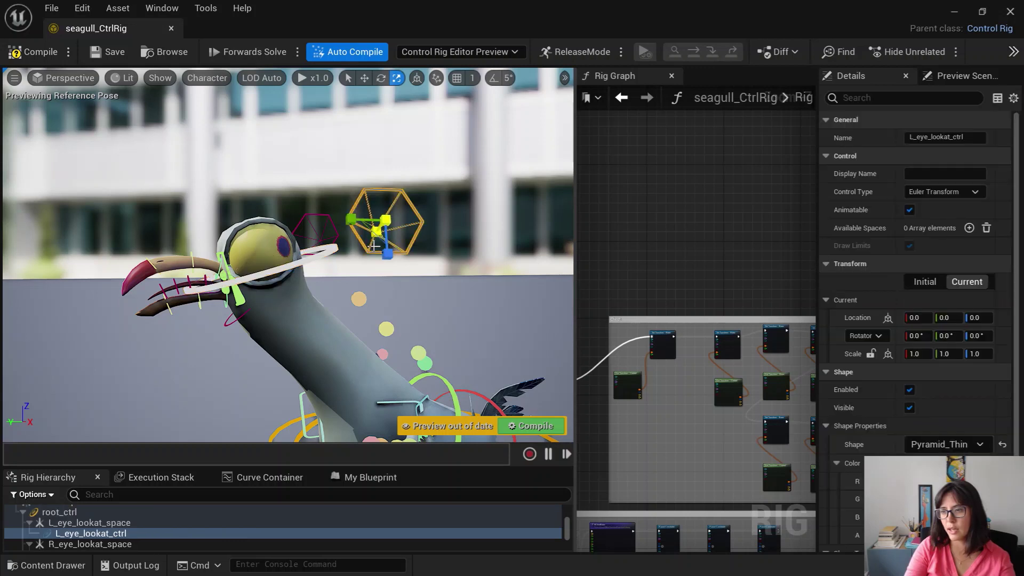
{"action": "mouse_move", "coordinate": [378, 226]}
{"action": "left_mouse_down"}
{"action": "mouse_move", "coordinate": [395, 224]}
{"action": "mouse_move", "coordinate": [333, 212]}
{"action": "mouse_move", "coordinate": [368, 230]}
{"action": "mouse_move", "coordinate": [399, 230]}
{"action": "mouse_move", "coordinate": [381, 243]}
{"action": "left_mouse_up"}
Step: Find the EyeAimCtrl setting in the rig hierarchy and turn off its current value to use the FK eye controls
{"action": "scroll", "coordinate": [191, 531], "scroll_direction": "down", "scroll_amount": 10}
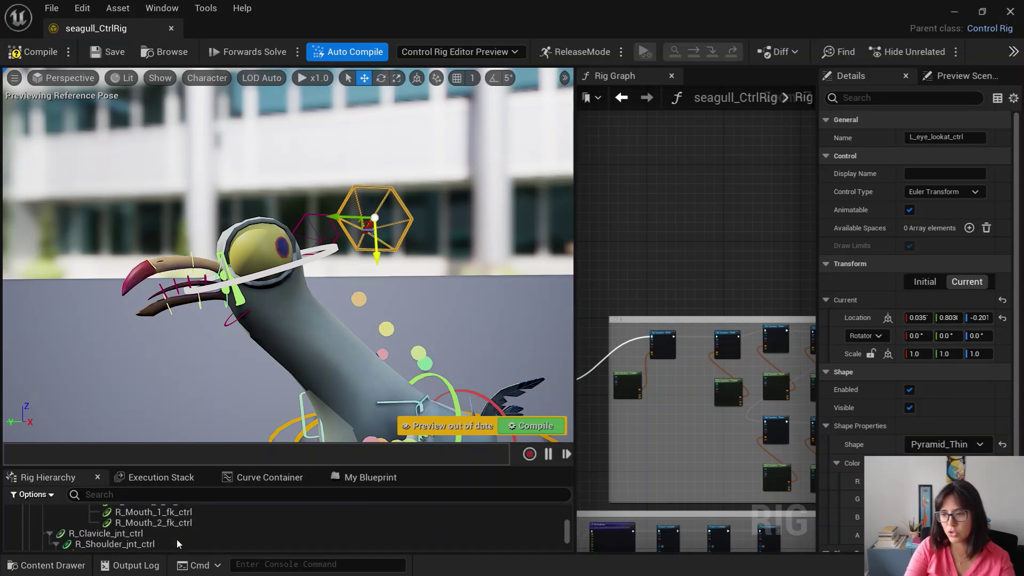
{"action": "scroll", "coordinate": [177, 540], "scroll_direction": "down", "scroll_amount": 10}
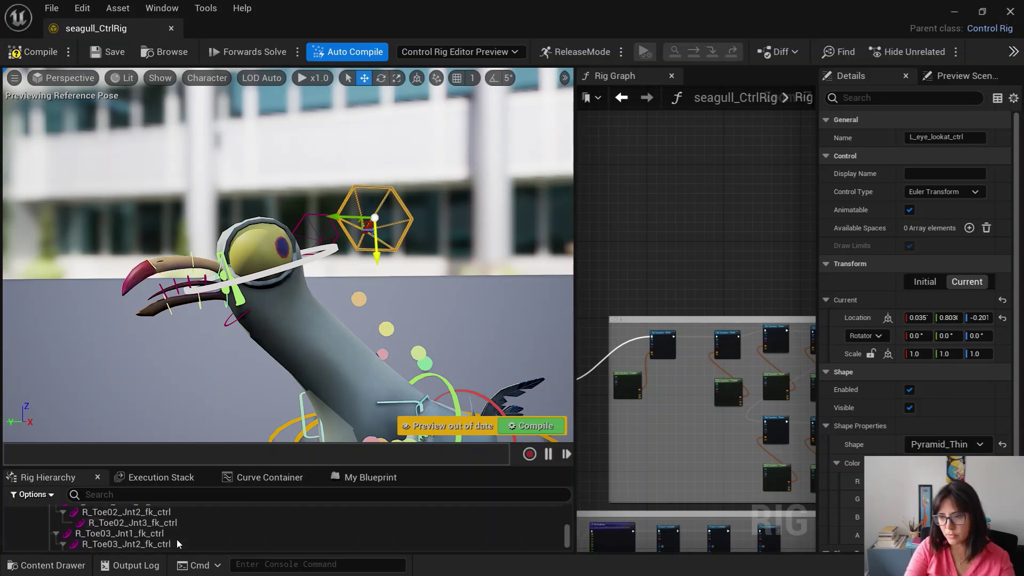
{"action": "scroll", "coordinate": [102, 529], "scroll_direction": "up", "scroll_amount": 3}
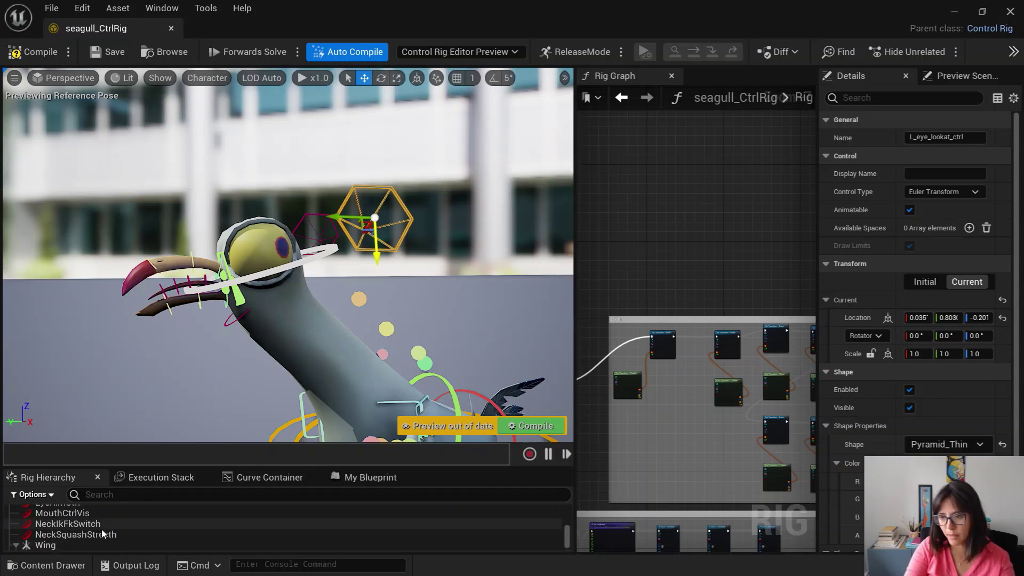
{"action": "scroll", "coordinate": [98, 527], "scroll_direction": "up", "scroll_amount": 1}
{"action": "left_click", "coordinate": [96, 524]}
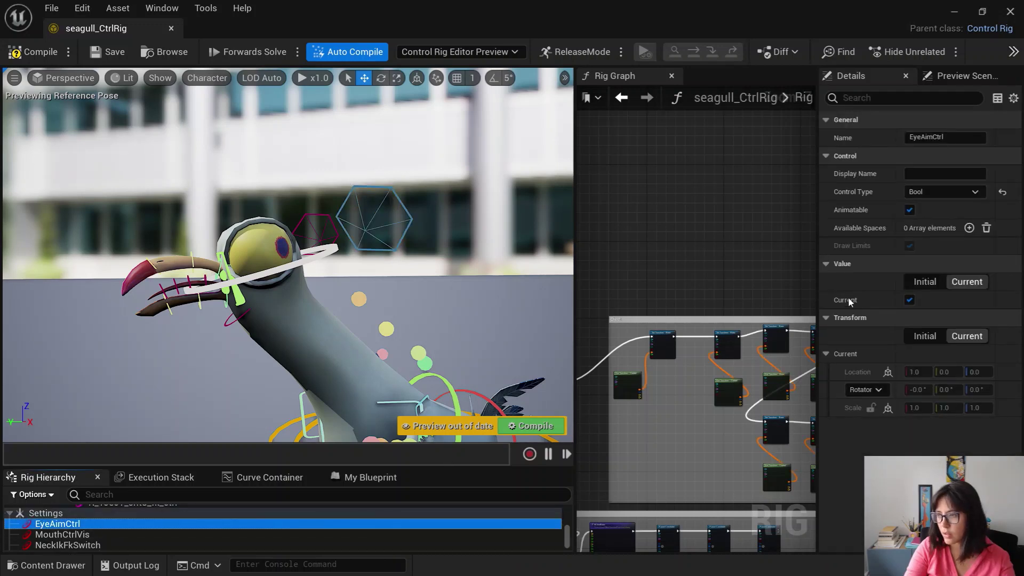
{"action": "left_click", "coordinate": [909, 302]}
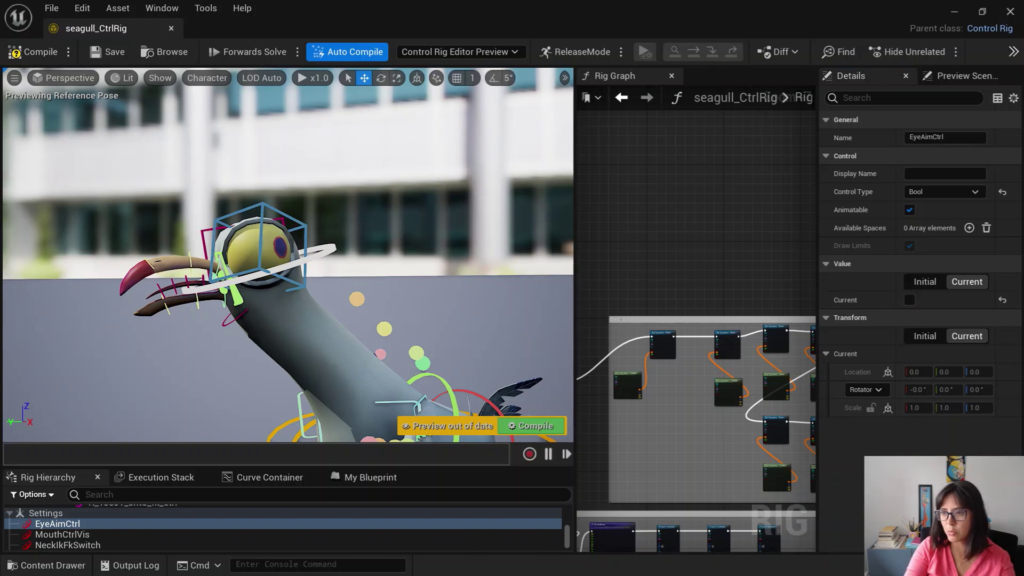
Step: Rotate the left eye's FK box control L_eye_fk_ctrl to turn the eye
{"action": "left_click", "coordinate": [265, 256]}
{"action": "key", "text": "e"}
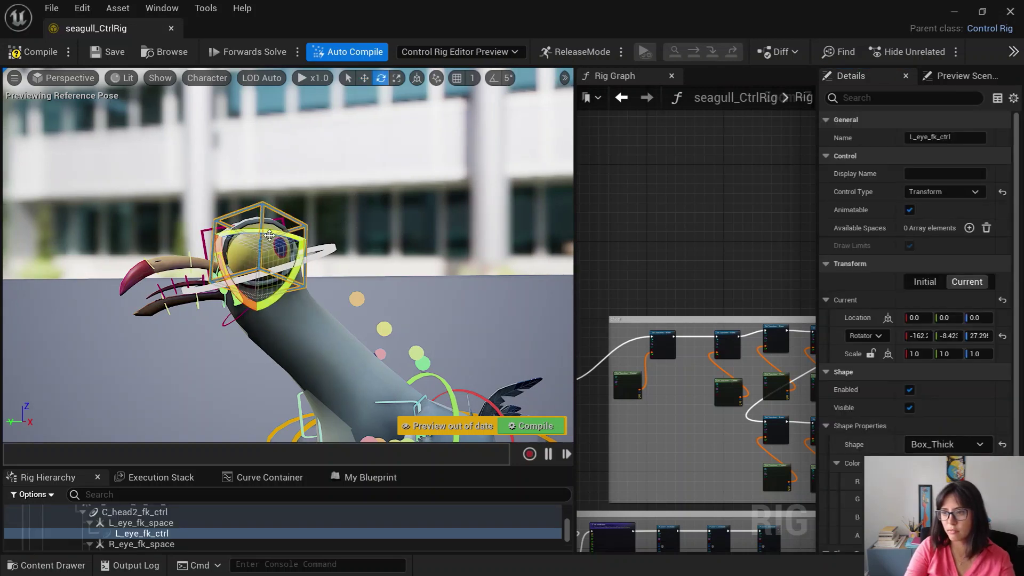
{"action": "left_click_drag", "start_coordinate": [251, 234], "coordinate": [316, 211]}
{"action": "key", "text": "w"}
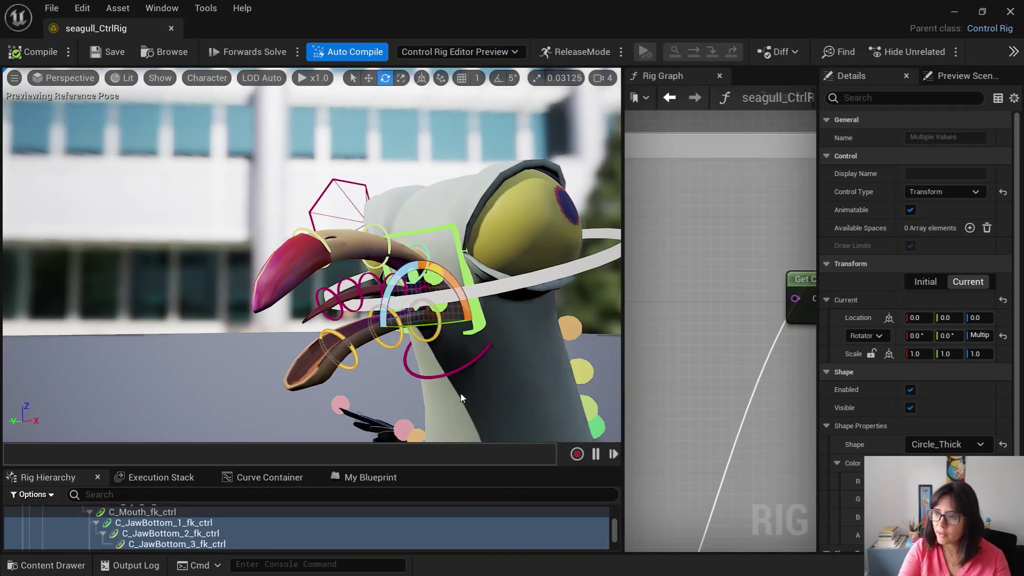
Step: Rotate the three selected lower-jaw controls, C_JawBottom_1_fk_ctrl to C_JawBottom_3_fk_ctrl, together to curl the lower beak downward
{"action": "right_click_drag", "start_coordinate": [461, 398], "coordinate": [435, 398], "text": "alt"}
{"action": "left_click_drag", "start_coordinate": [381, 263], "coordinate": [347, 276]}
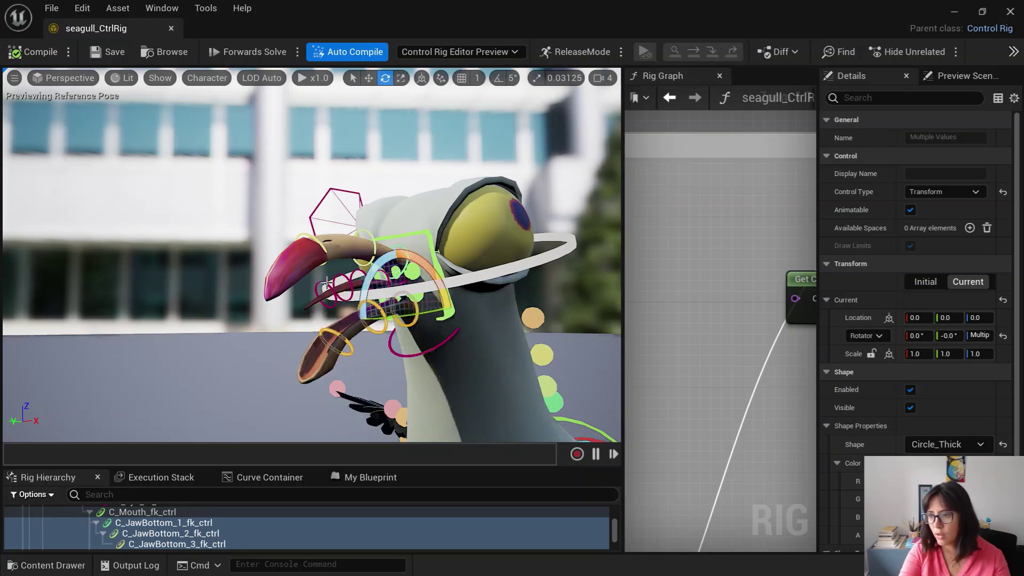
Step: Move the mouth control C_Mouth_fk_ctrl to a location of about 0.516 on its second axis
{"action": "left_click", "coordinate": [348, 275]}
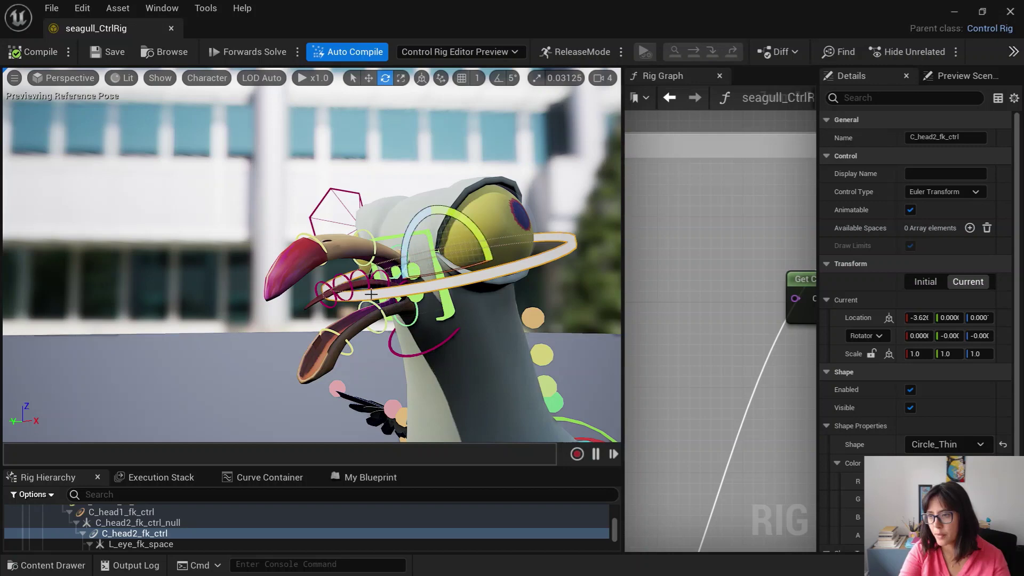
{"action": "left_click", "coordinate": [451, 314]}
{"action": "key", "text": "w"}
{"action": "mouse_move", "coordinate": [402, 233]}
{"action": "left_mouse_down"}
{"action": "mouse_move", "coordinate": [398, 218]}
{"action": "mouse_move", "coordinate": [391, 247]}
{"action": "mouse_move", "coordinate": [385, 229]}
{"action": "left_mouse_up"}
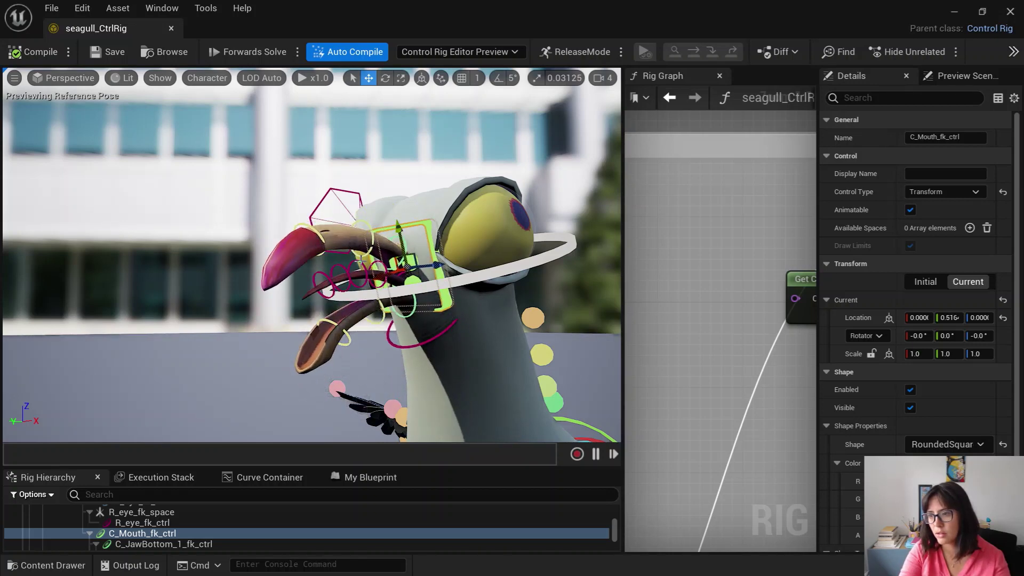
Step: Move the tongue control C_Tongue_4_fk_ctrl to a location of about 0.112 on its second axis
{"action": "left_click", "coordinate": [361, 265]}
{"action": "left_click_drag", "start_coordinate": [346, 219], "coordinate": [350, 230]}
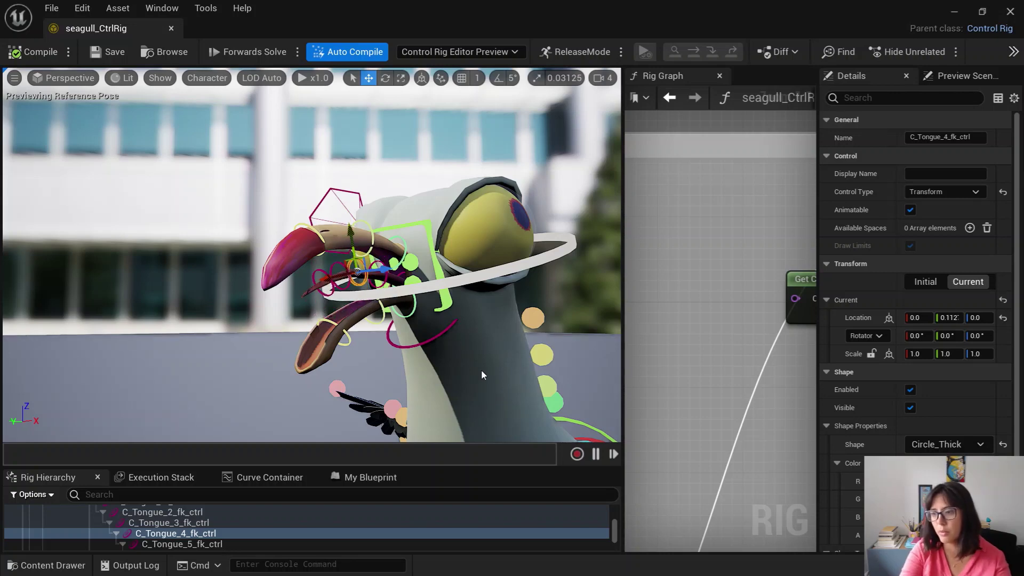
{"action": "right_click_drag", "start_coordinate": [472, 383], "coordinate": [363, 383], "text": "alt"}
{"action": "left_click_drag", "start_coordinate": [473, 383], "coordinate": [342, 389], "text": "alt"}
{"action": "mouse_move", "coordinate": [471, 383]}
{"action": "right_mouse_down"}
{"action": "mouse_move", "coordinate": [458, 384]}
{"action": "mouse_move", "coordinate": [472, 383]}
{"action": "right_mouse_up"}
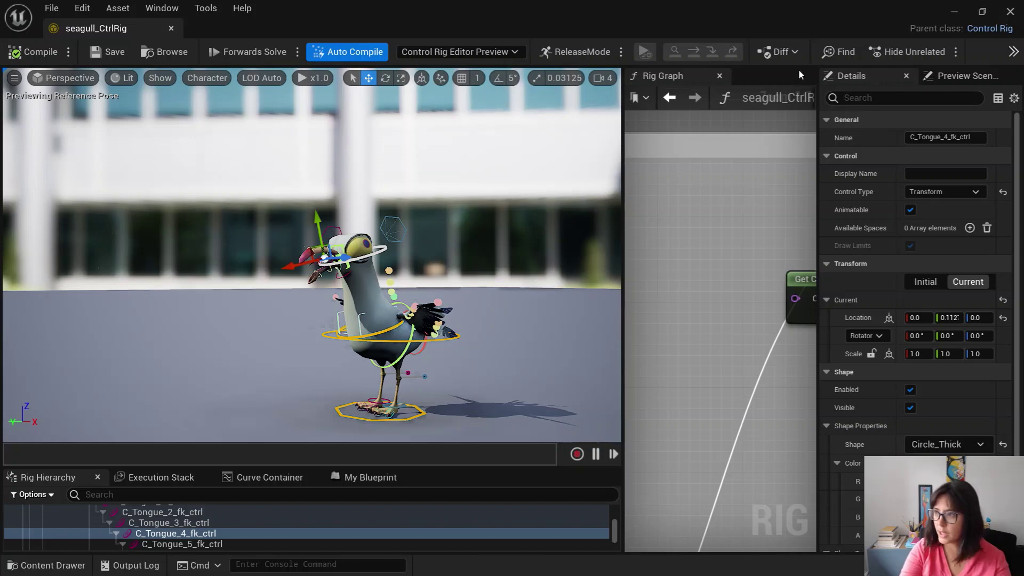
Step: Minimize the Control Rig editor and open the DemoMap3 level from the EF_Lewis Maps folder
{"action": "left_click", "coordinate": [955, 13]}
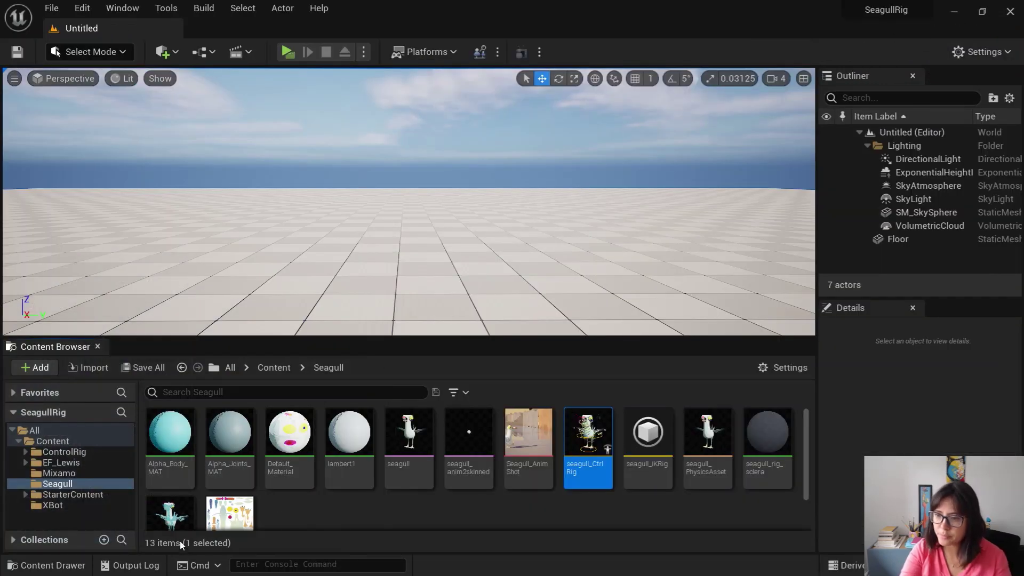
{"action": "left_click", "coordinate": [80, 463]}
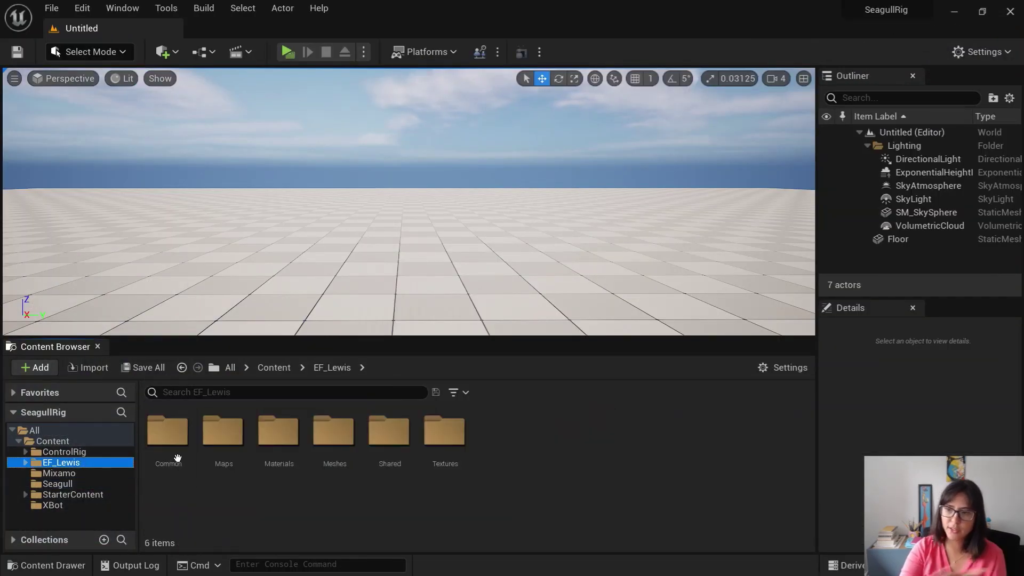
{"action": "double_click", "coordinate": [235, 446]}
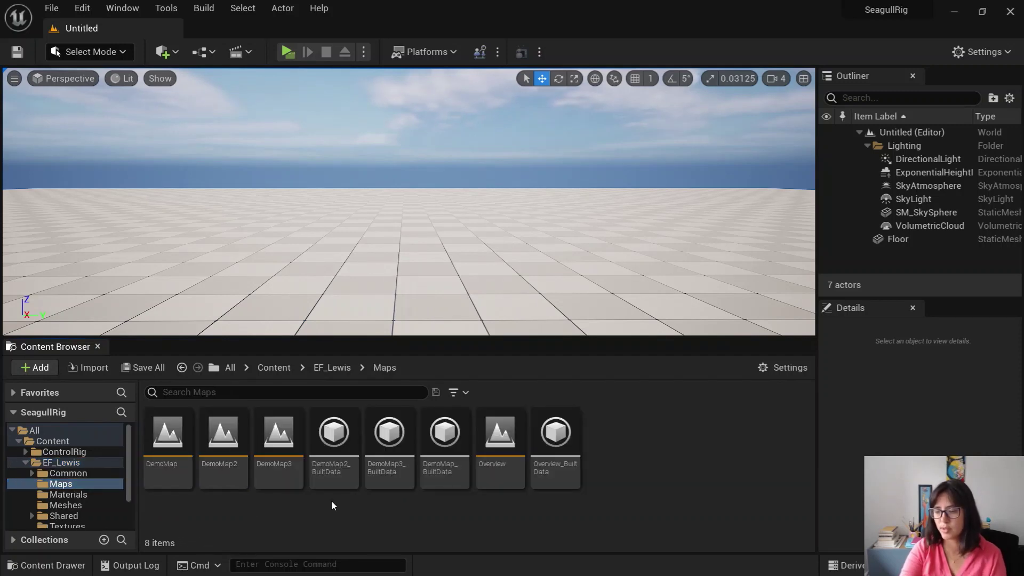
{"action": "double_click", "coordinate": [290, 471]}
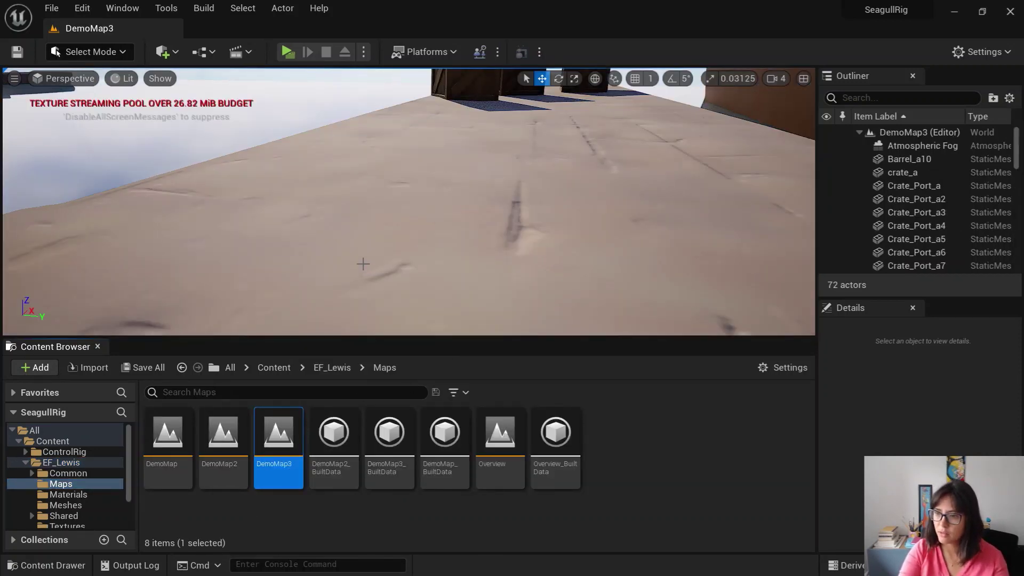
Step: Place the seagull skeletal mesh from the Seagull folder on the stone pier between the crates and the stairs
{"action": "scroll", "coordinate": [463, 247], "scroll_direction": "down", "scroll_amount": 5}
{"action": "right_click_drag", "start_coordinate": [458, 250], "coordinate": [412, 254]}
{"action": "right_click_drag", "start_coordinate": [272, 219], "coordinate": [265, 219]}
{"action": "middle_click_drag", "start_coordinate": [265, 219], "coordinate": [312, 152]}
{"action": "mouse_move", "coordinate": [445, 270]}
{"action": "right_mouse_down"}
{"action": "mouse_move", "coordinate": [475, 245]}
{"action": "mouse_move", "coordinate": [451, 250]}
{"action": "right_mouse_up"}
{"action": "scroll", "coordinate": [83, 496], "scroll_direction": "down", "scroll_amount": 2}
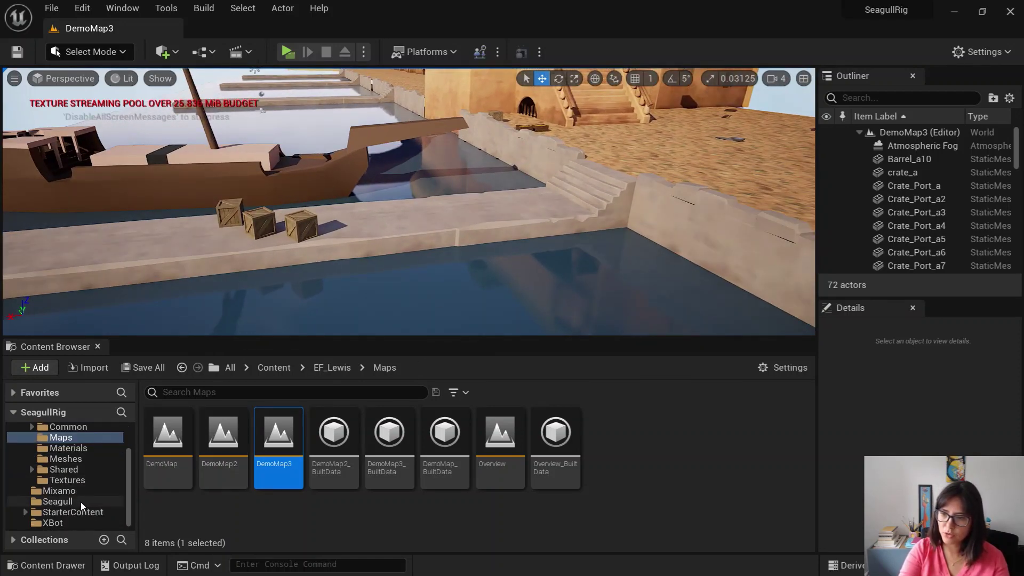
{"action": "left_click", "coordinate": [81, 501]}
{"action": "left_click", "coordinate": [406, 475]}
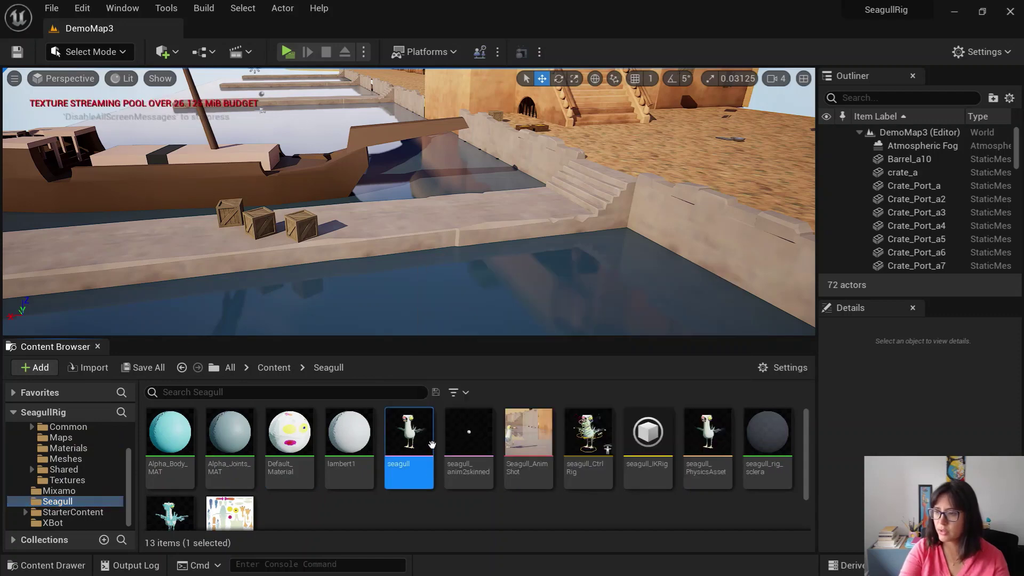
{"action": "left_click_drag", "start_coordinate": [397, 442], "coordinate": [481, 204]}
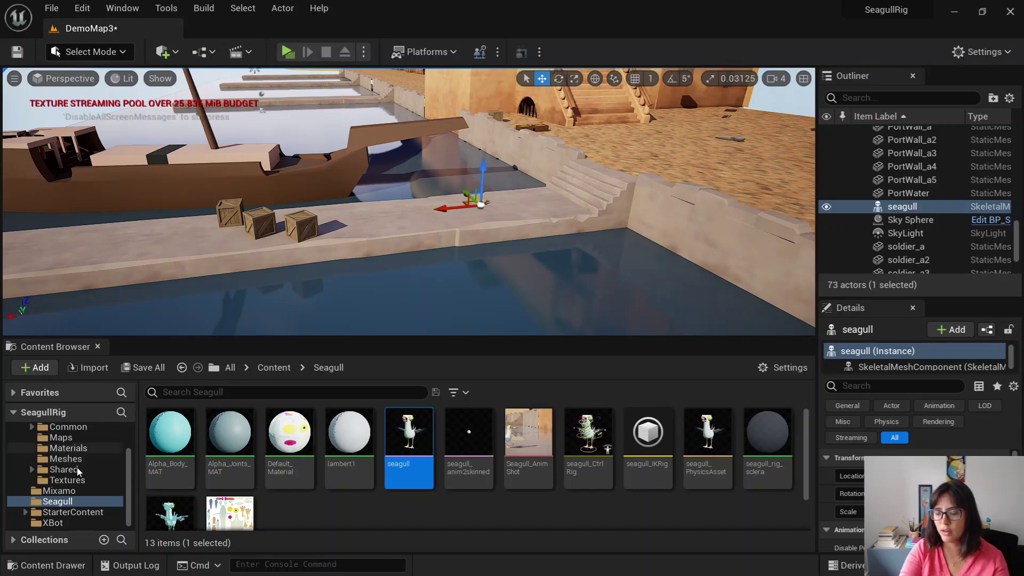
Step: Create a Level Sequence animation asset in the Seagull folder, keep its default name and open it
{"action": "scroll", "coordinate": [87, 481], "scroll_direction": "up", "scroll_amount": 3}
{"action": "scroll", "coordinate": [87, 479], "scroll_direction": "down", "scroll_amount": 3}
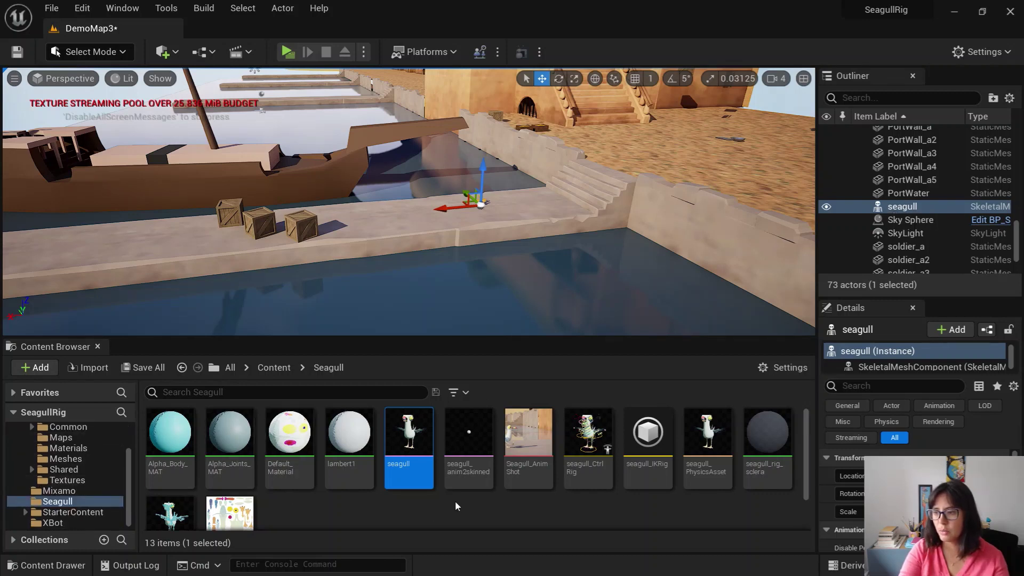
{"action": "right_click", "coordinate": [411, 514]}
{"action": "mouse_move", "coordinate": [451, 299]}
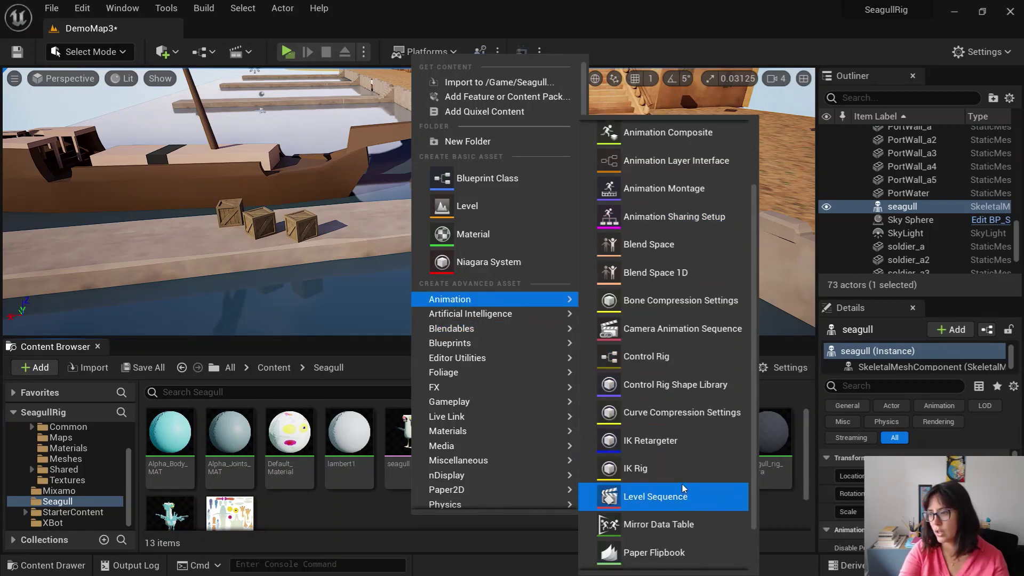
{"action": "scroll", "coordinate": [680, 482], "scroll_direction": "down", "scroll_amount": 2}
{"action": "left_click", "coordinate": [686, 446]}
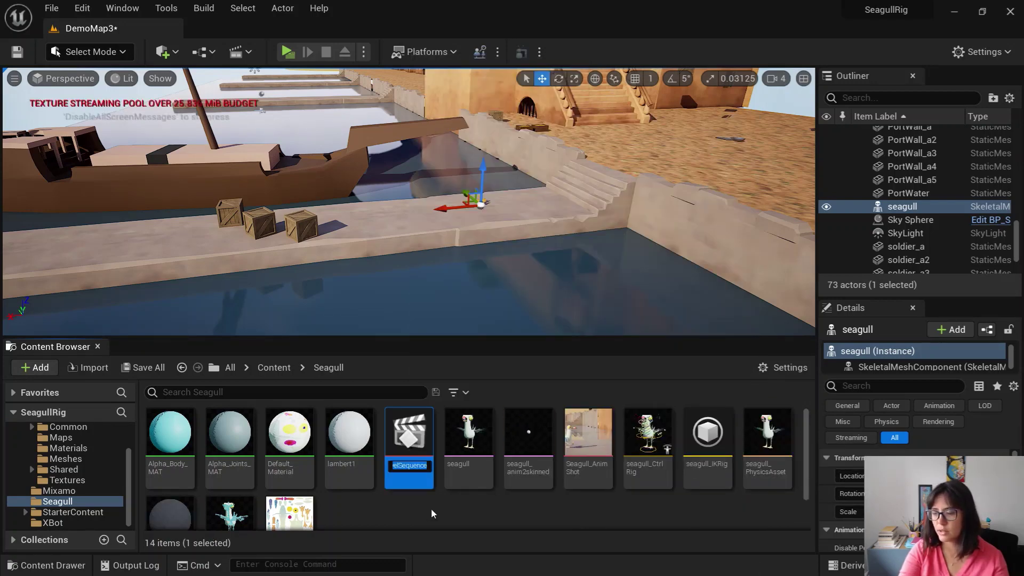
{"action": "key", "text": "Return"}
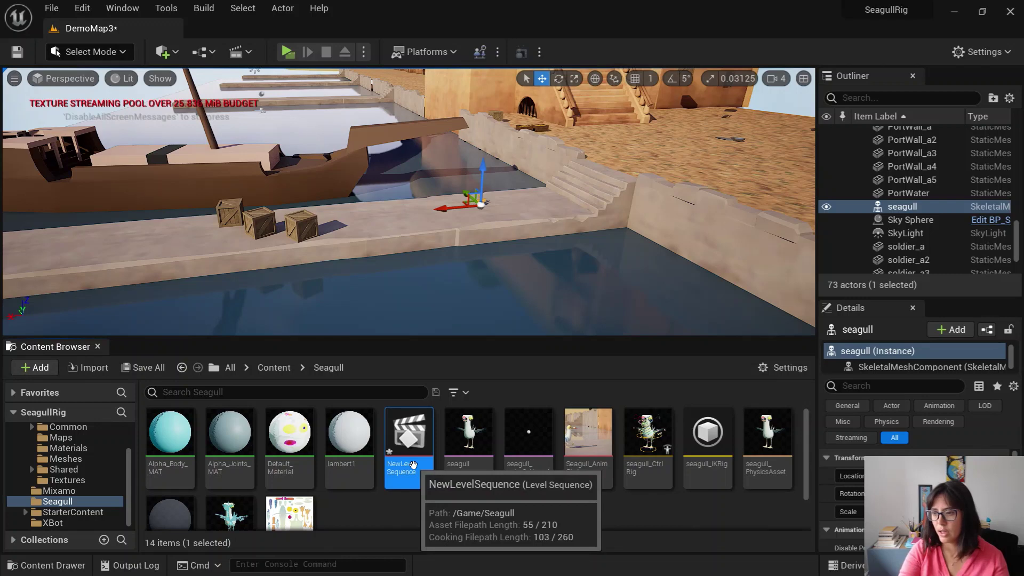
{"action": "double_click", "coordinate": [413, 465]}
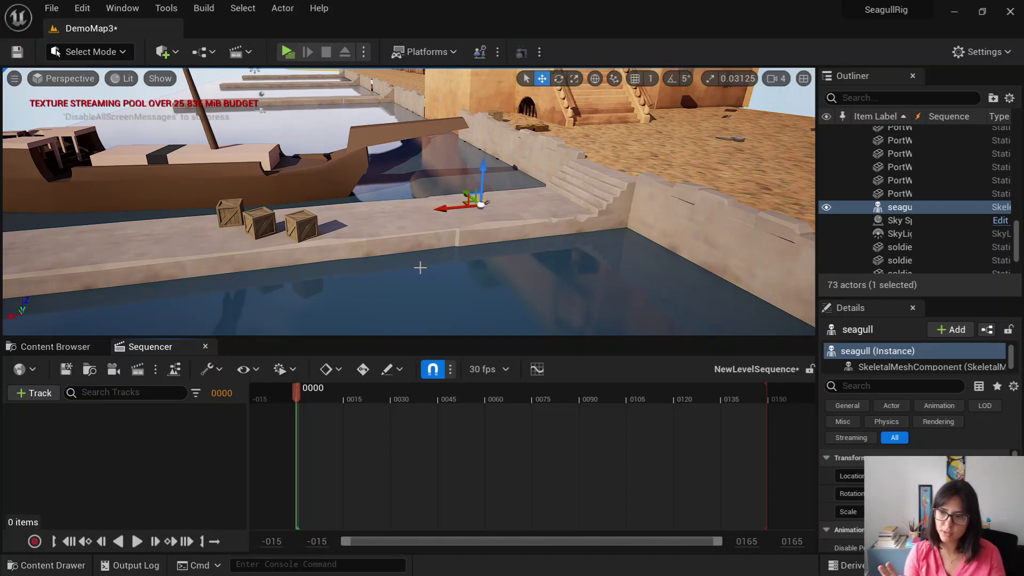
Step: Create a new Cine Camera Actor in the sequence and set it as the camera cut
{"action": "left_click", "coordinate": [114, 370]}
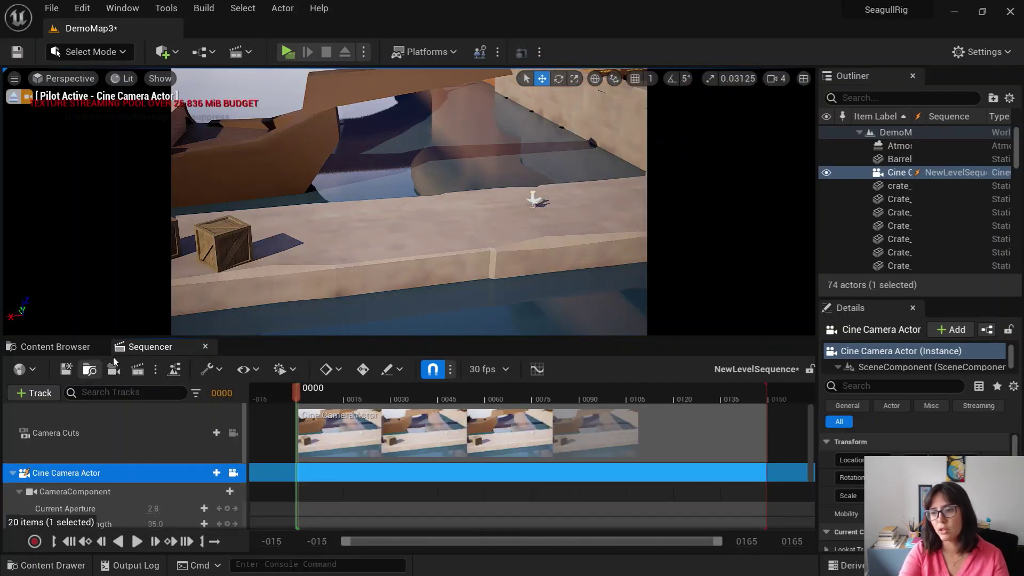
{"action": "scroll", "coordinate": [181, 487], "scroll_direction": "down", "scroll_amount": 1}
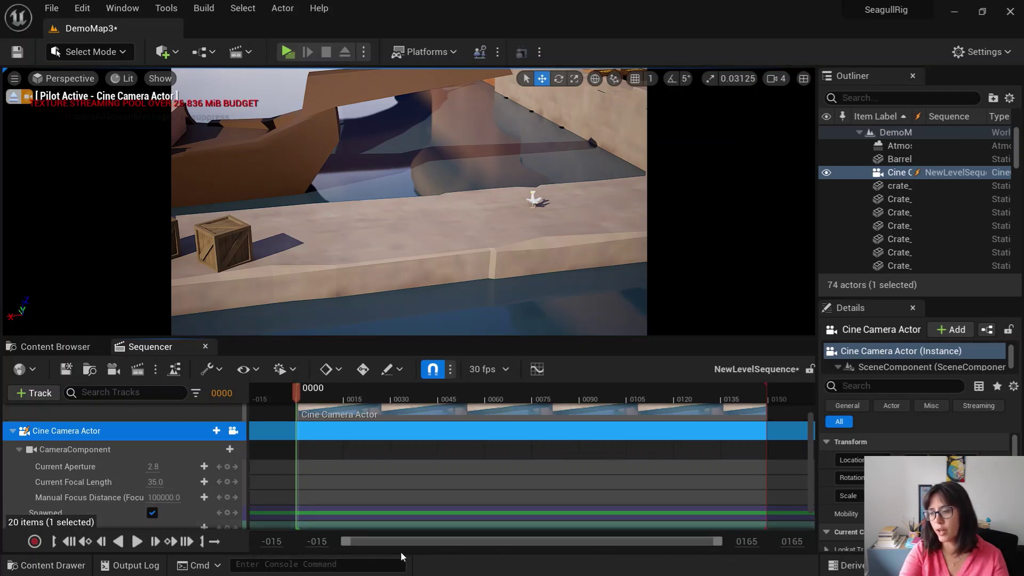
Step: Set the timeline's end to frame 250 and shorten the playback range to end at about frame 102
{"action": "mouse_move", "coordinate": [715, 543]}
{"action": "left_mouse_down"}
{"action": "mouse_move", "coordinate": [589, 548]}
{"action": "mouse_move", "coordinate": [728, 542]}
{"action": "left_mouse_up"}
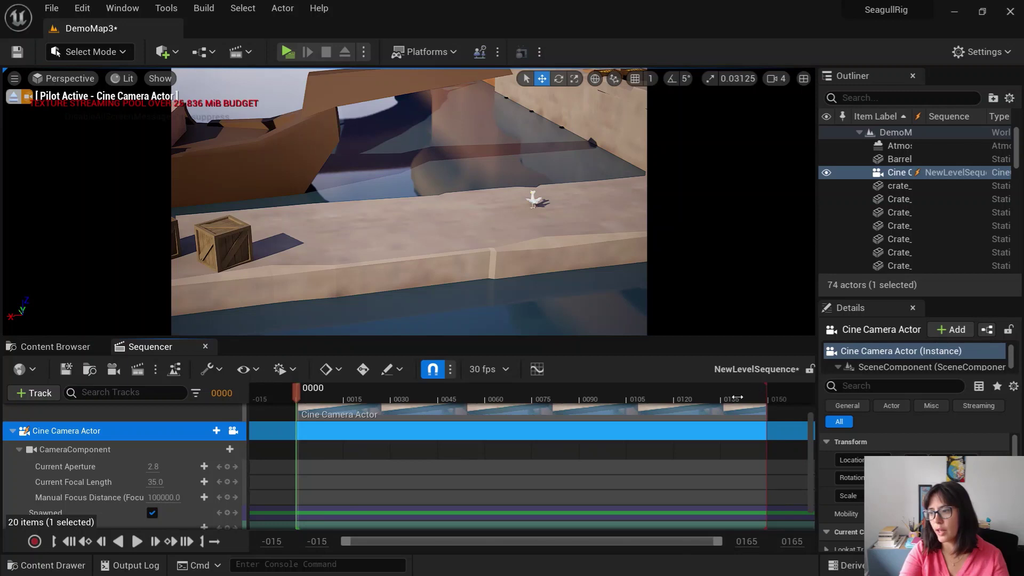
{"action": "mouse_move", "coordinate": [723, 398]}
{"action": "left_mouse_down"}
{"action": "mouse_move", "coordinate": [469, 413]}
{"action": "mouse_move", "coordinate": [658, 421]}
{"action": "mouse_move", "coordinate": [452, 437]}
{"action": "mouse_move", "coordinate": [654, 447]}
{"action": "left_mouse_up"}
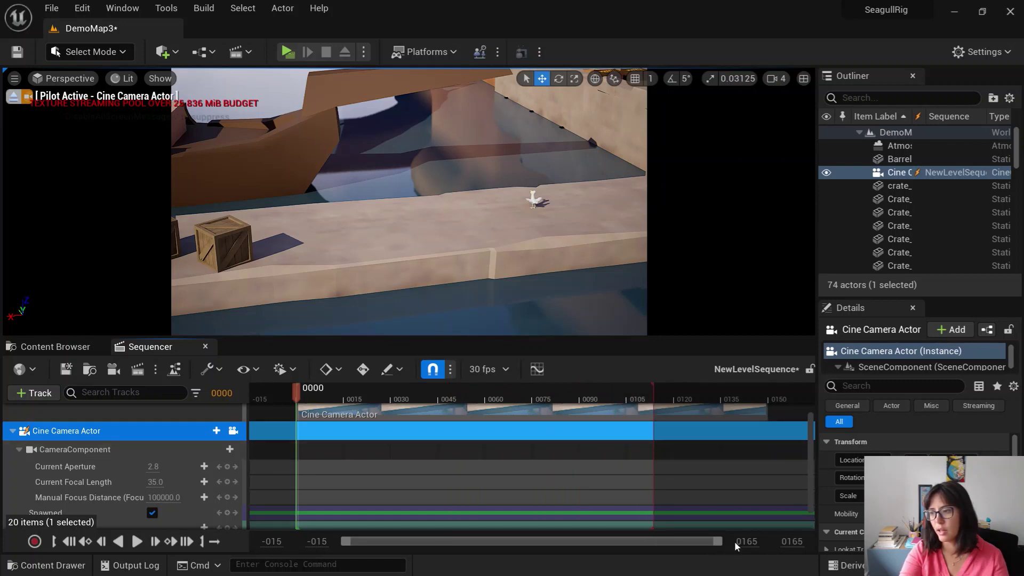
{"action": "type", "text": "250"}
{"action": "key", "text": "Return"}
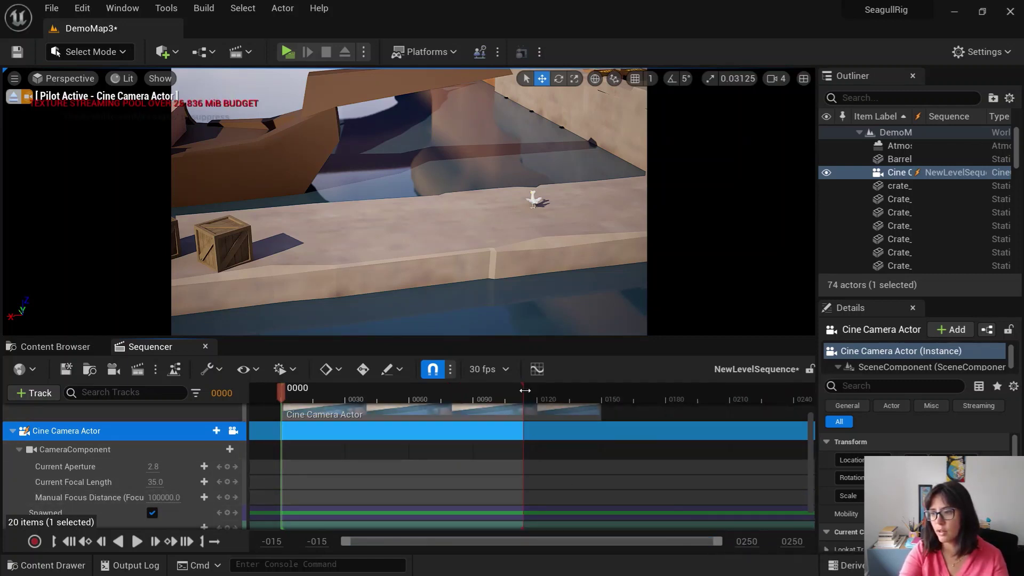
{"action": "mouse_move", "coordinate": [525, 391]}
{"action": "left_mouse_down"}
{"action": "mouse_move", "coordinate": [810, 398]}
{"action": "mouse_move", "coordinate": [421, 405]}
{"action": "mouse_move", "coordinate": [480, 421]}
{"action": "mouse_move", "coordinate": [496, 440]}
{"action": "left_mouse_up"}
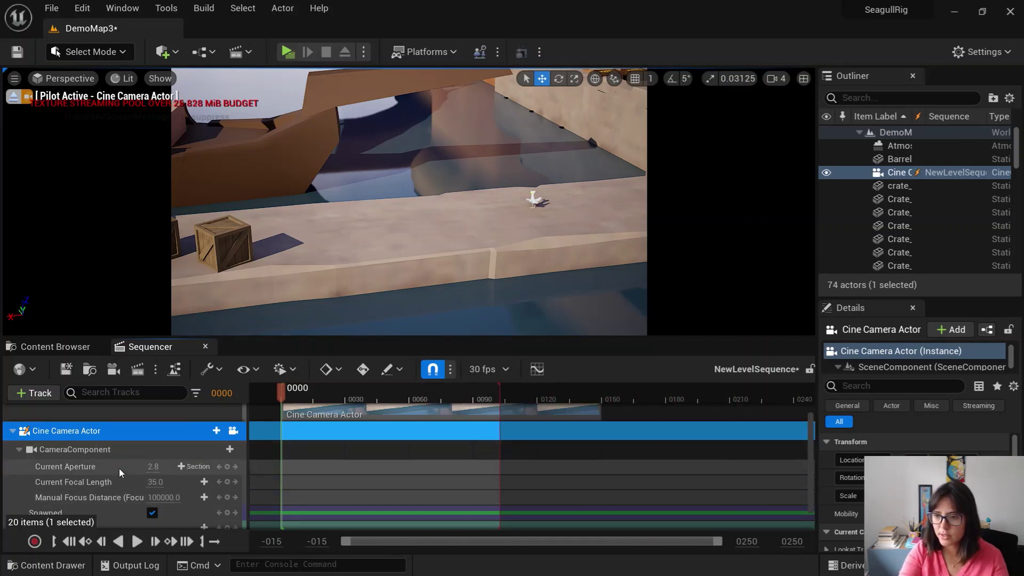
Step: Frame the seagull closely through the piloted Cine Camera at frame 0 and key the camera's transform
{"action": "scroll", "coordinate": [114, 467], "scroll_direction": "down", "scroll_amount": 1}
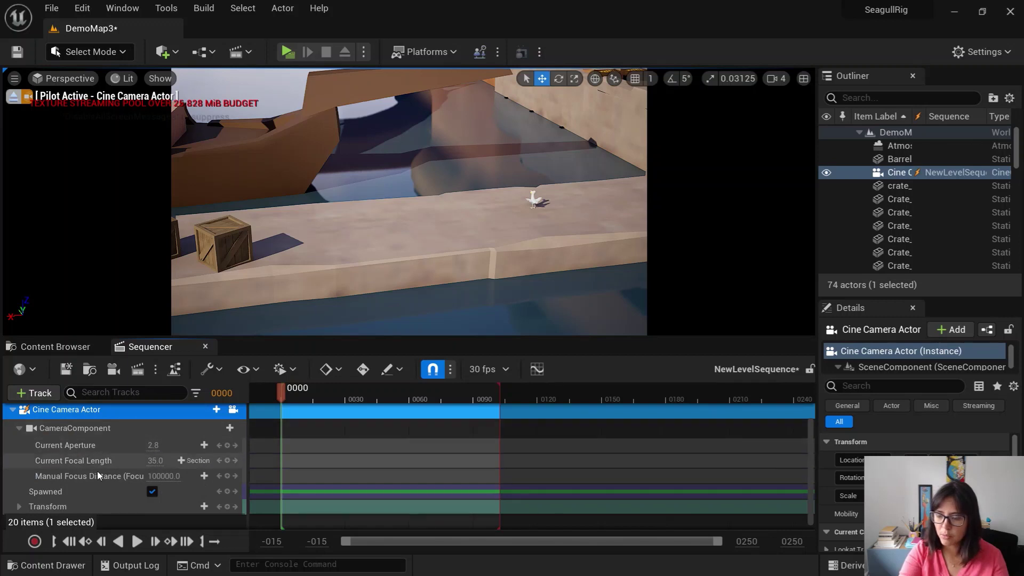
{"action": "scroll", "coordinate": [107, 452], "scroll_direction": "up", "scroll_amount": 2}
{"action": "scroll", "coordinate": [320, 473], "scroll_direction": "down", "scroll_amount": 2}
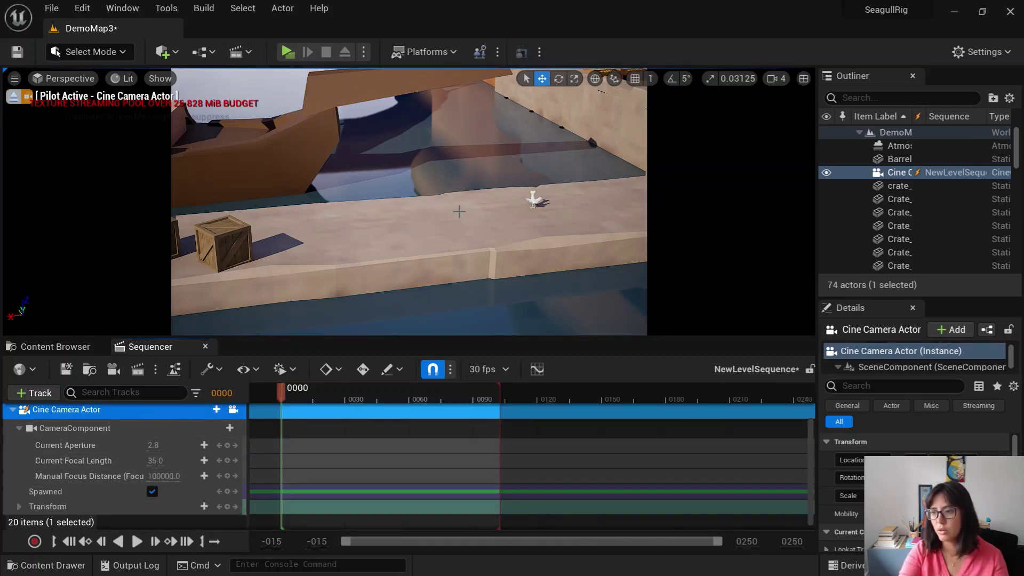
{"action": "right_click_drag", "start_coordinate": [459, 211], "coordinate": [538, 211], "text": "alt"}
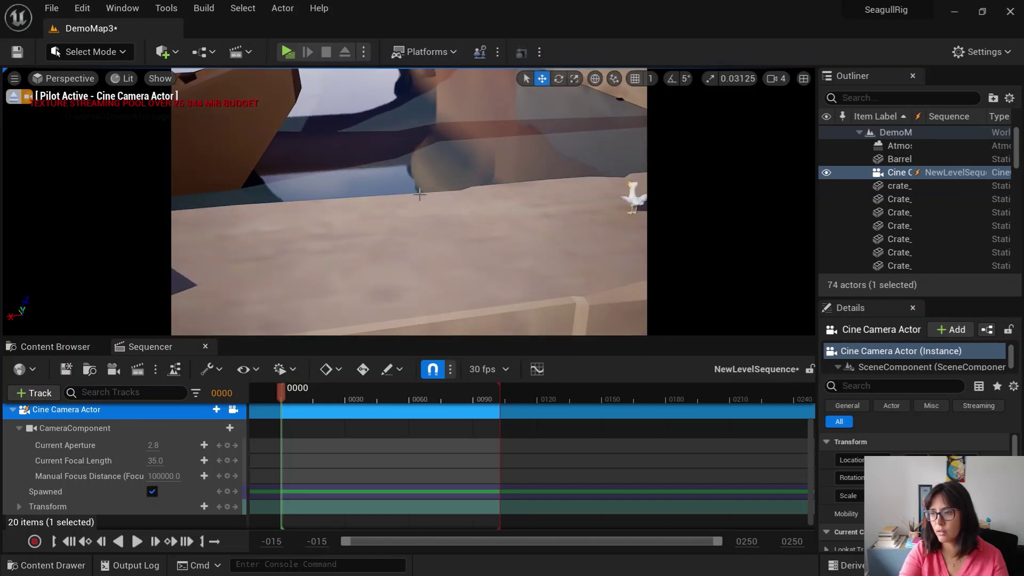
{"action": "right_click_drag", "start_coordinate": [419, 195], "coordinate": [493, 212]}
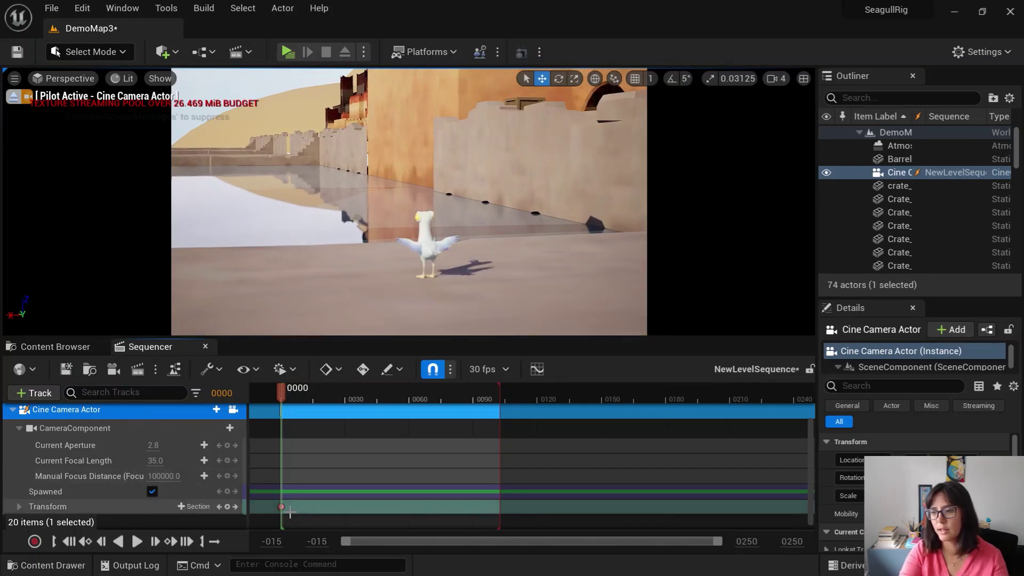
Step: At frame 102, turn the camera slightly to shift the seagull left in the shot, key its transform and scrub back to frame 22
{"action": "left_click_drag", "start_coordinate": [281, 392], "coordinate": [503, 408]}
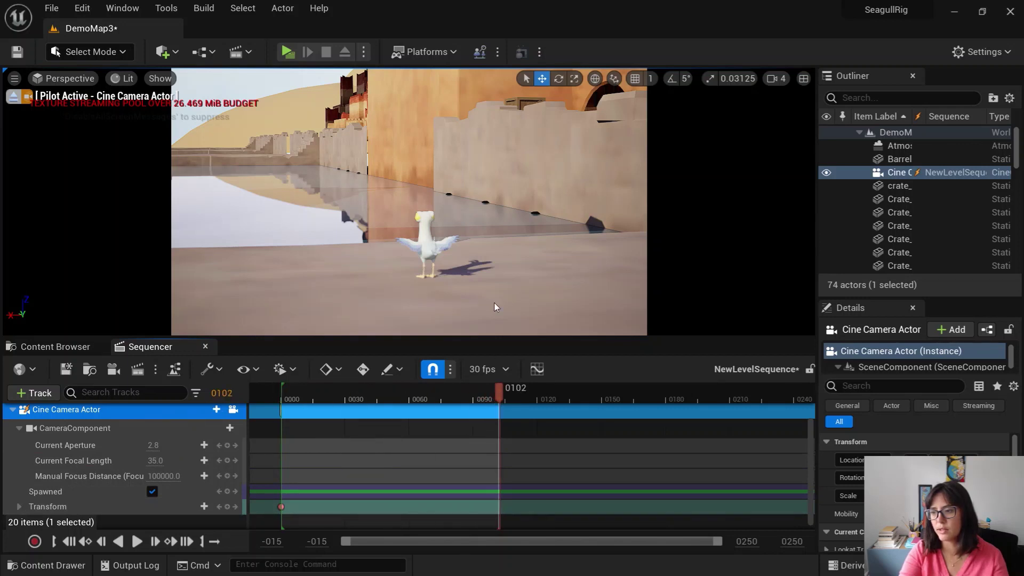
{"action": "right_click_drag", "start_coordinate": [487, 289], "coordinate": [507, 290]}
{"action": "key", "text": "s"}
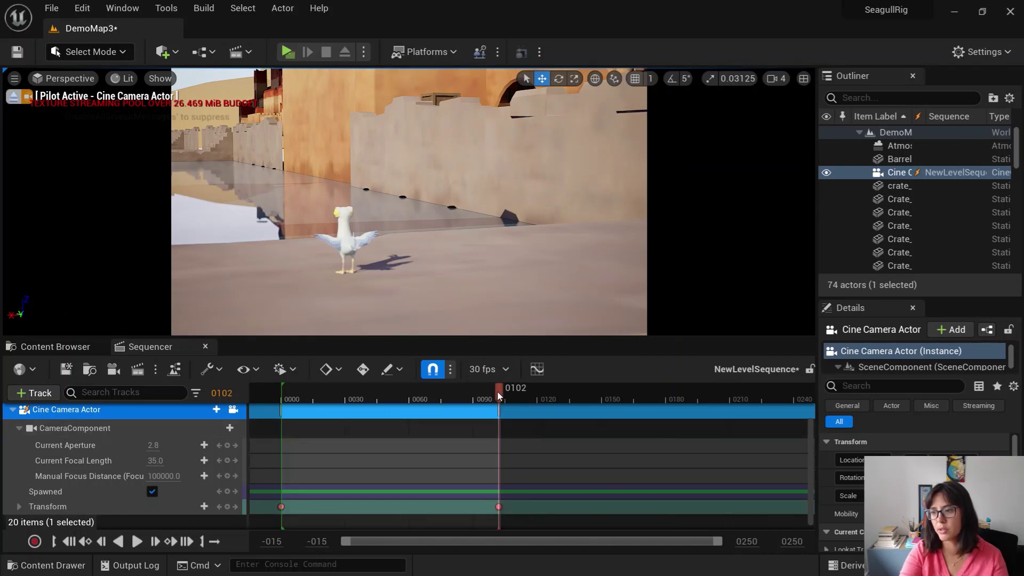
{"action": "left_click_drag", "start_coordinate": [498, 396], "coordinate": [328, 403]}
Step: Collapse the camera's track, add the placed seagull actor to the sequence and select its seagull_CtrlRig track
{"action": "left_click", "coordinate": [13, 409]}
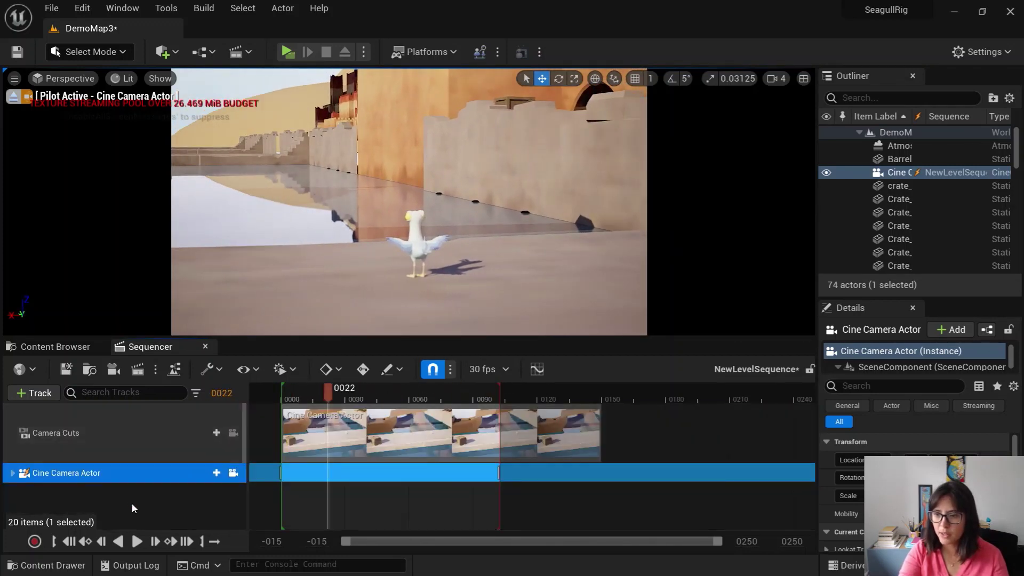
{"action": "left_click", "coordinate": [132, 508]}
{"action": "left_click", "coordinate": [413, 242]}
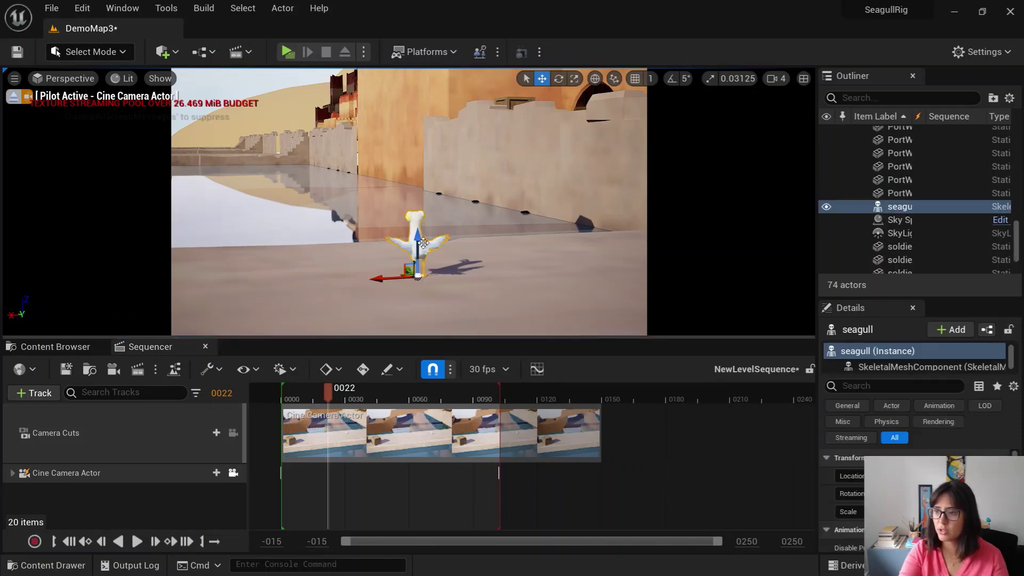
{"action": "left_click", "coordinate": [899, 208]}
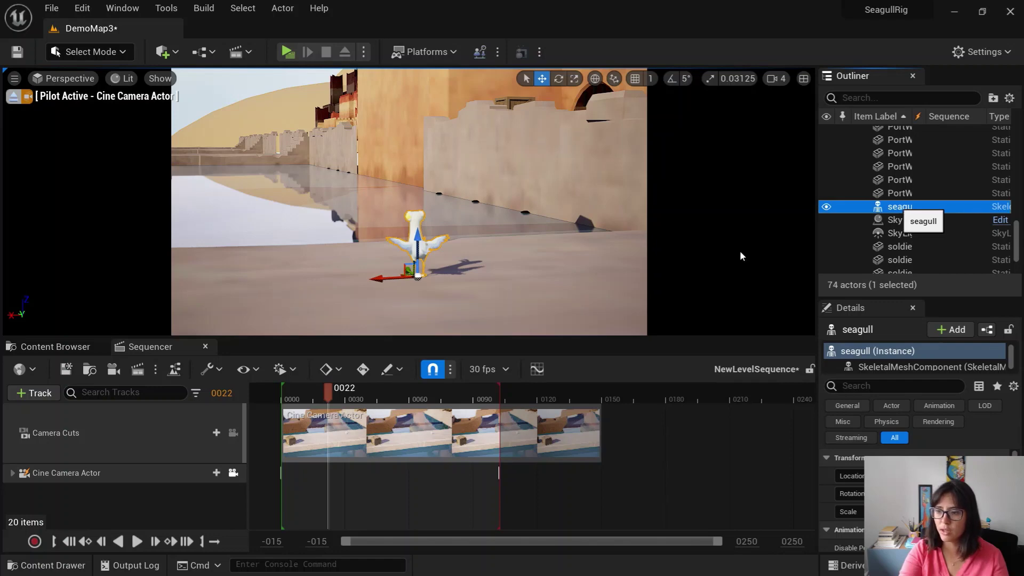
{"action": "left_click_drag", "start_coordinate": [741, 256], "coordinate": [95, 507]}
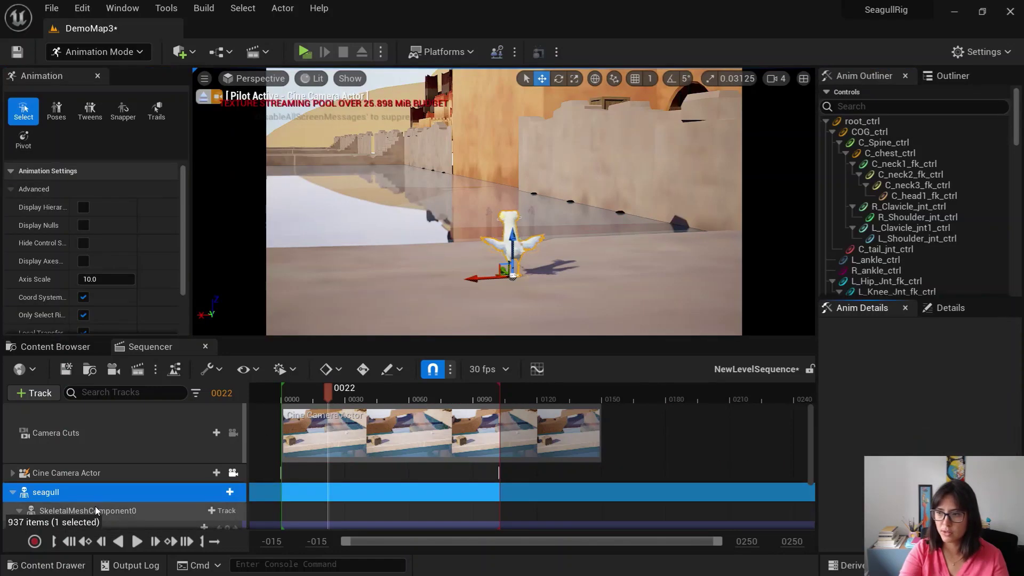
{"action": "scroll", "coordinate": [107, 483], "scroll_direction": "down", "scroll_amount": 3}
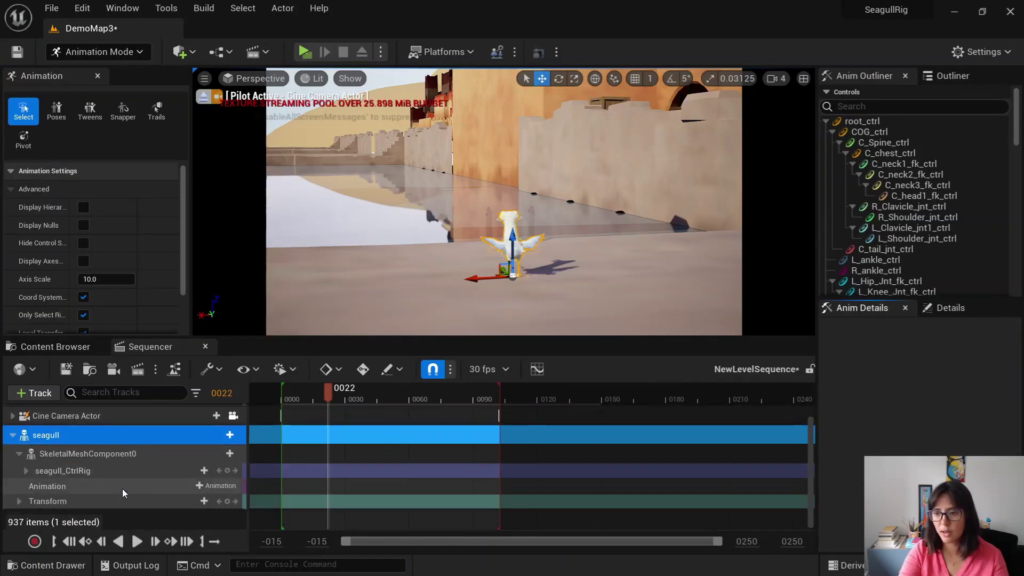
{"action": "left_click", "coordinate": [75, 474]}
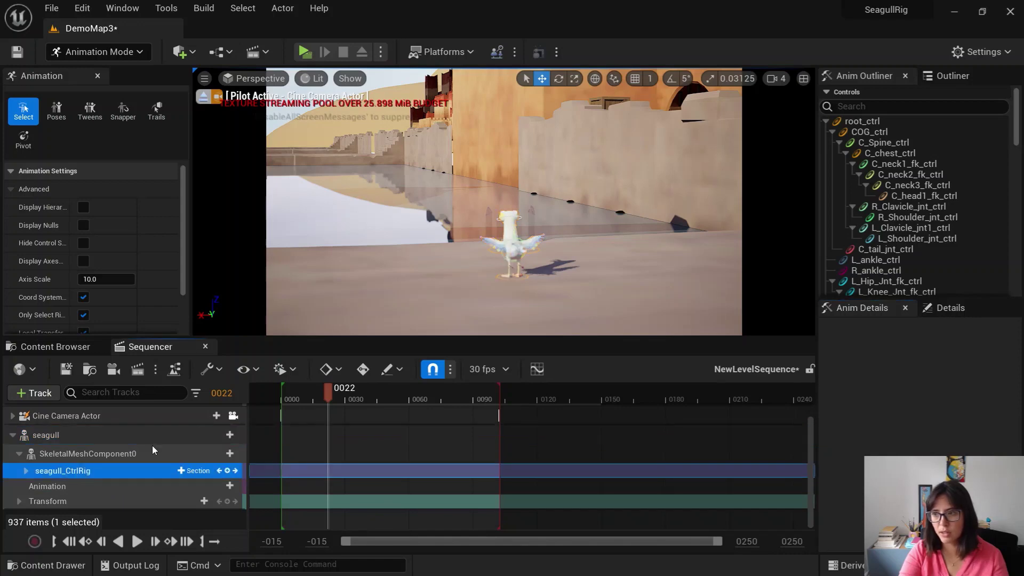
Step: Release the viewport from the Cine Camera Actor so the scene is seen from a free perspective view
{"action": "mouse_move", "coordinate": [462, 281]}
{"action": "right_mouse_down"}
{"action": "mouse_move", "coordinate": [587, 201]}
{"action": "mouse_move", "coordinate": [475, 241]}
{"action": "mouse_move", "coordinate": [419, 296]}
{"action": "mouse_move", "coordinate": [469, 280]}
{"action": "right_mouse_up"}
{"action": "left_click", "coordinate": [233, 416]}
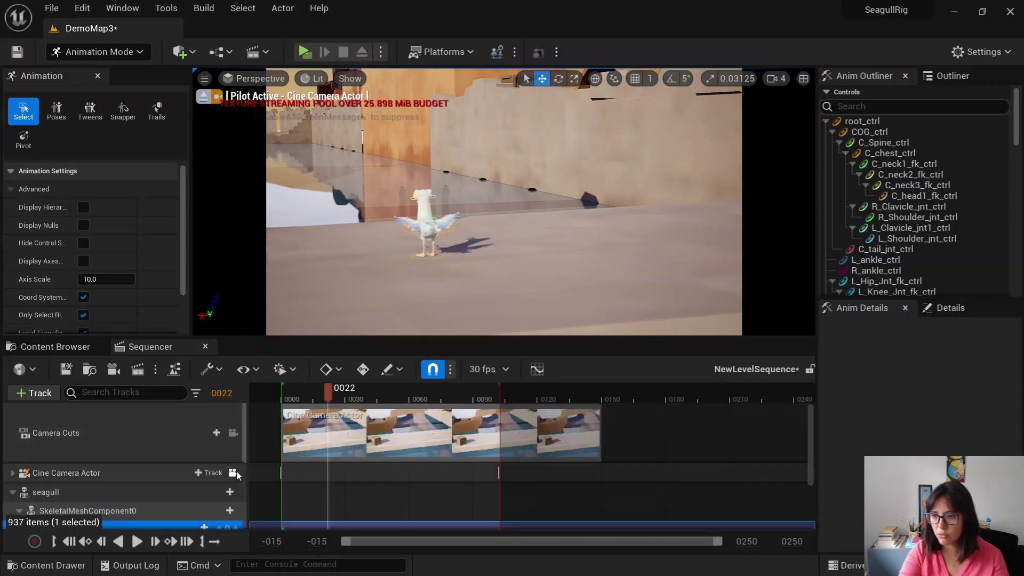
{"action": "left_click", "coordinate": [233, 474]}
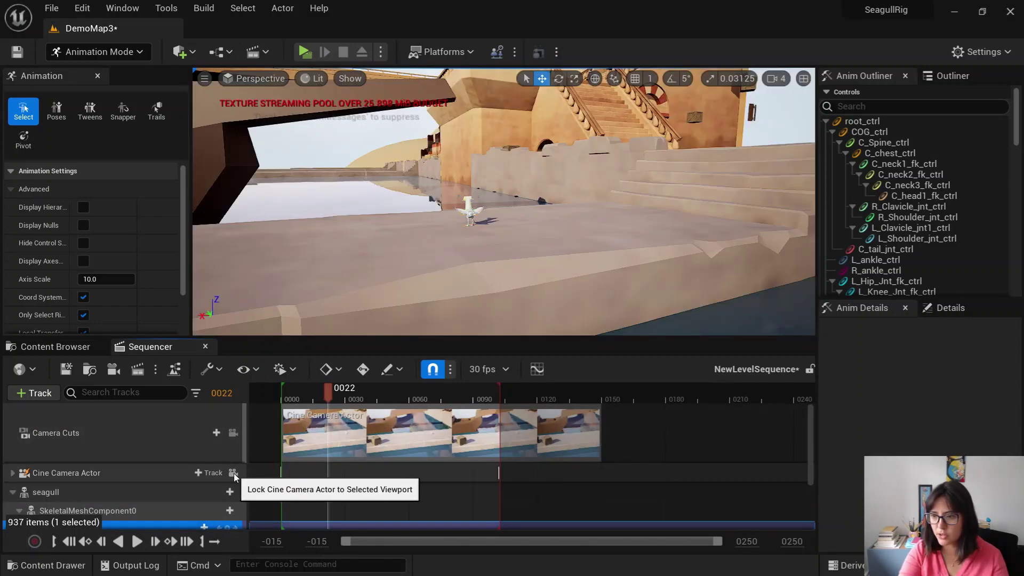
Step: Select the seagull's C_neck1_ik_ctrl, focus on it and back out until the whole bird is framed
{"action": "scroll", "coordinate": [446, 235], "scroll_direction": "up", "scroll_amount": 4}
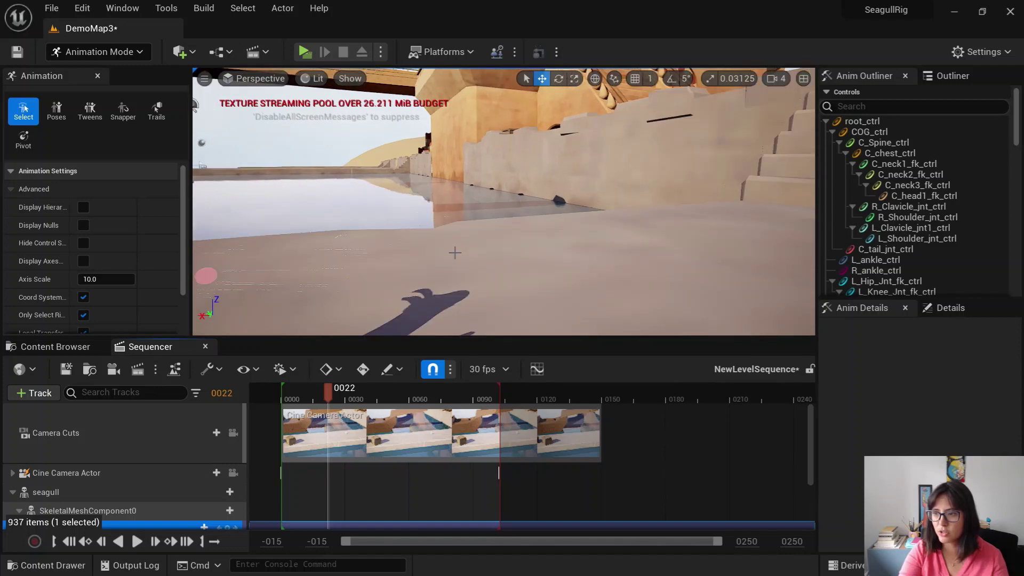
{"action": "scroll", "coordinate": [455, 252], "scroll_direction": "down", "scroll_amount": 4}
{"action": "right_click_drag", "start_coordinate": [449, 254], "coordinate": [597, 255]}
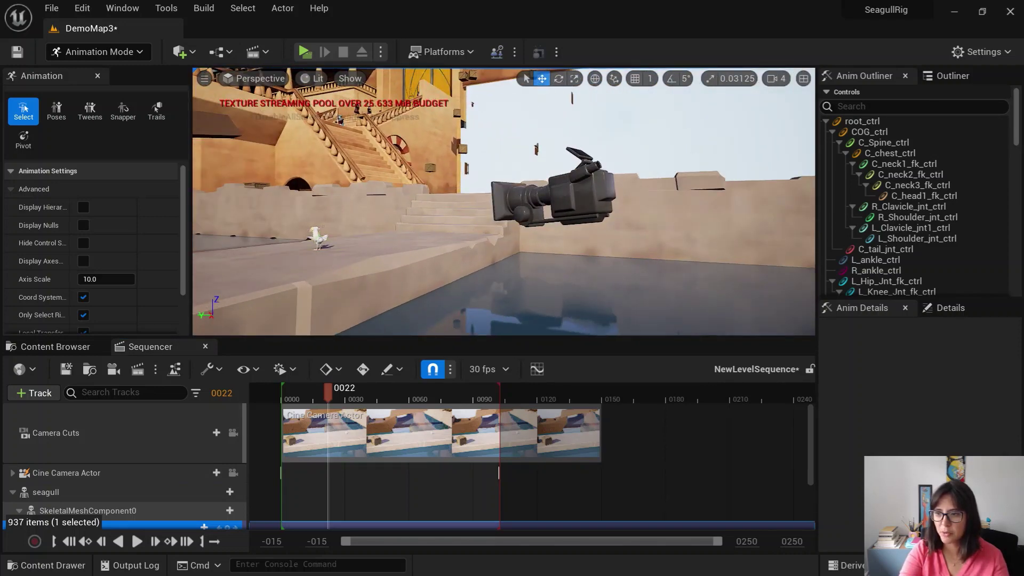
{"action": "left_click", "coordinate": [313, 234]}
{"action": "key", "text": "f"}
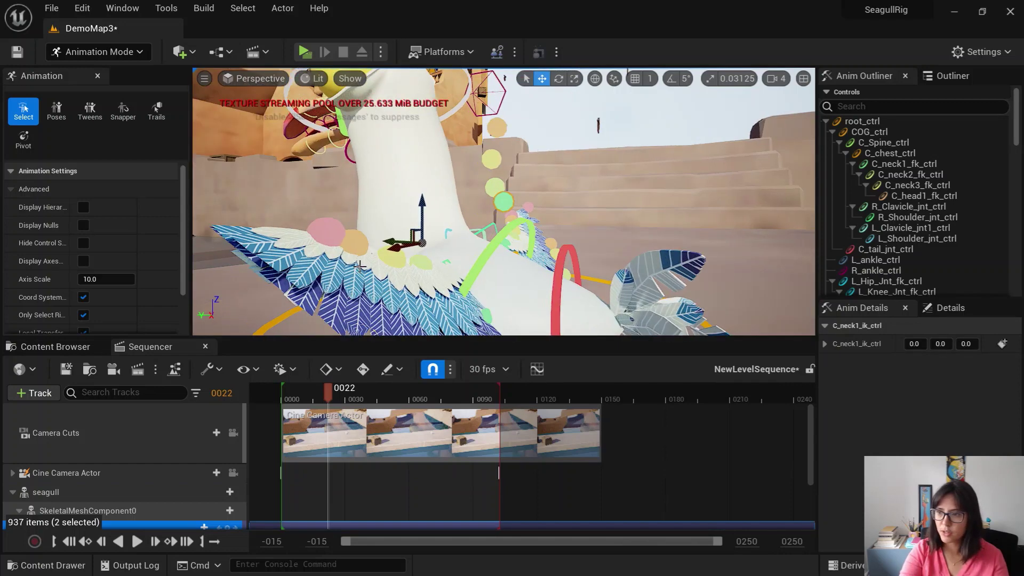
{"action": "scroll", "coordinate": [513, 266], "scroll_direction": "down", "scroll_amount": 3}
{"action": "mouse_move", "coordinate": [589, 212]}
{"action": "left_mouse_down", "text": "alt"}
{"action": "mouse_move", "coordinate": [501, 234]}
{"action": "mouse_move", "coordinate": [581, 214]}
{"action": "left_mouse_up", "text": "alt"}
{"action": "right_click_drag", "start_coordinate": [630, 107], "coordinate": [688, 107], "text": "alt"}
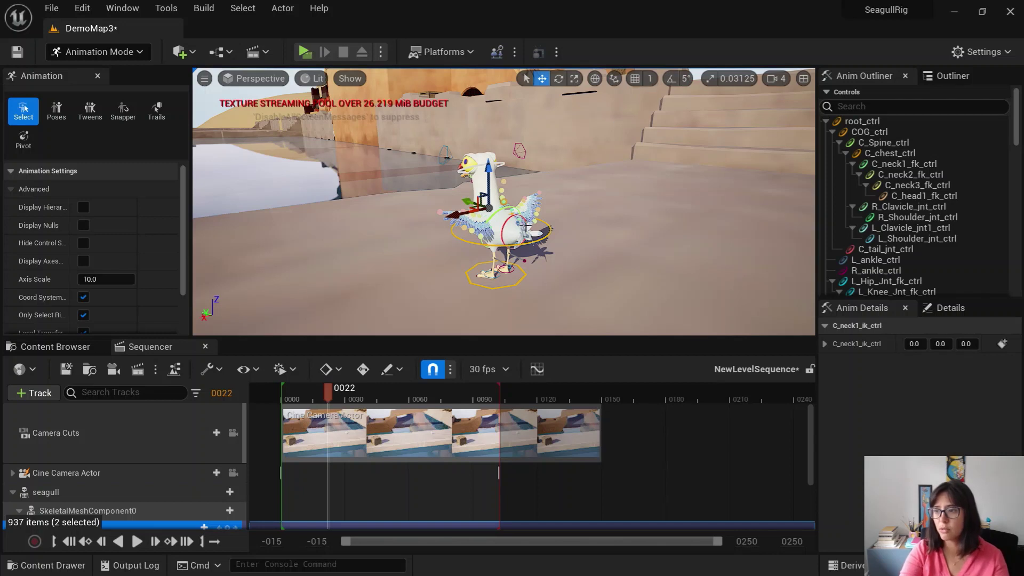
Step: Select the seagull's COG_ctrl and widen the Animation settings area beside the viewport
{"action": "left_click", "coordinate": [496, 190]}
{"action": "left_click_drag", "start_coordinate": [504, 186], "coordinate": [497, 188]}
{"action": "left_click_drag", "start_coordinate": [191, 214], "coordinate": [274, 216]}
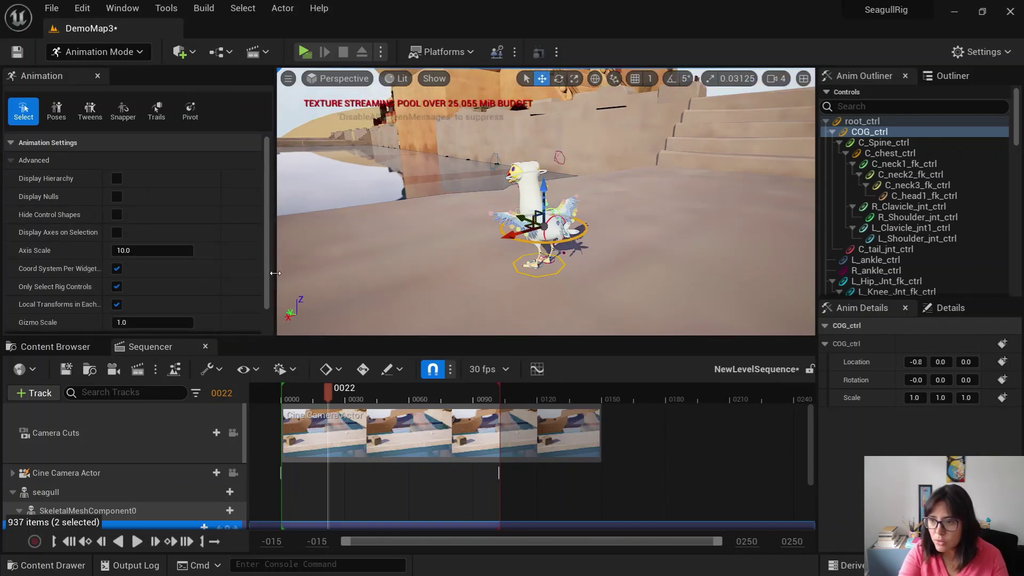
{"action": "left_click_drag", "start_coordinate": [276, 273], "coordinate": [308, 274]}
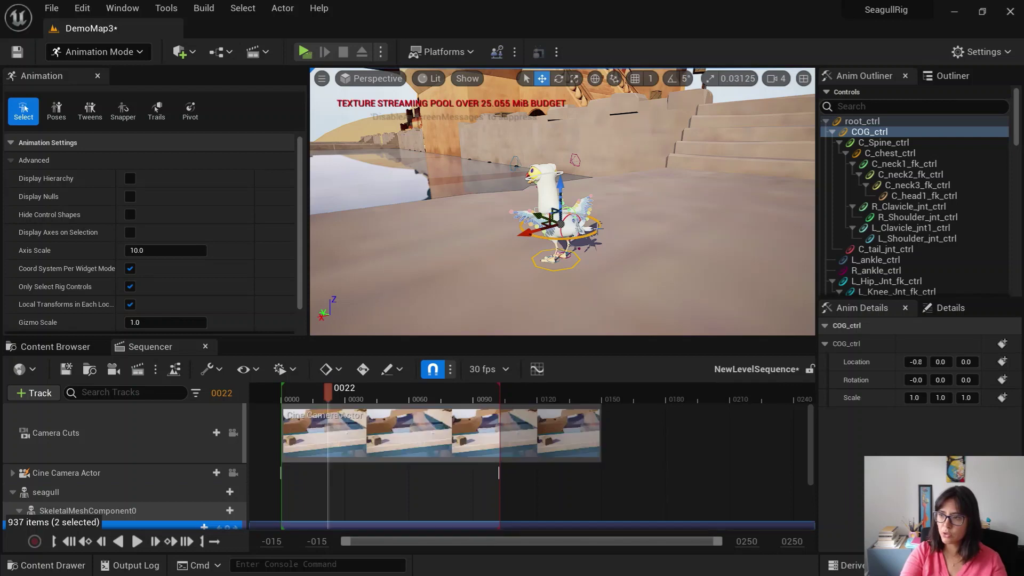
Step: Expand the seagull_CtrlRig track to its COG_ctrl row and key COG_ctrl at frame 7
{"action": "scroll", "coordinate": [143, 488], "scroll_direction": "down", "scroll_amount": 2}
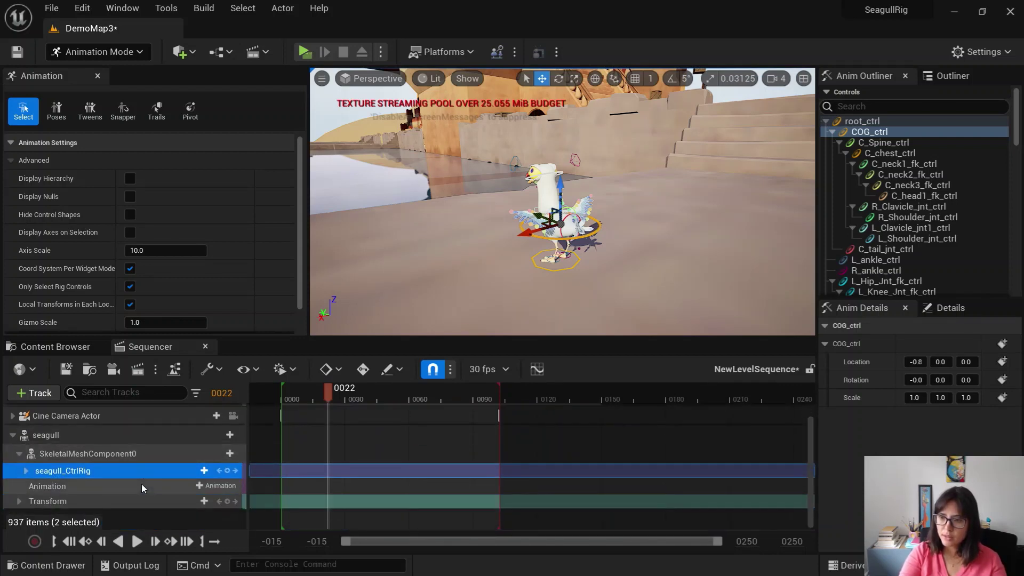
{"action": "left_click", "coordinate": [26, 470]}
{"action": "scroll", "coordinate": [130, 485], "scroll_direction": "down", "scroll_amount": 4}
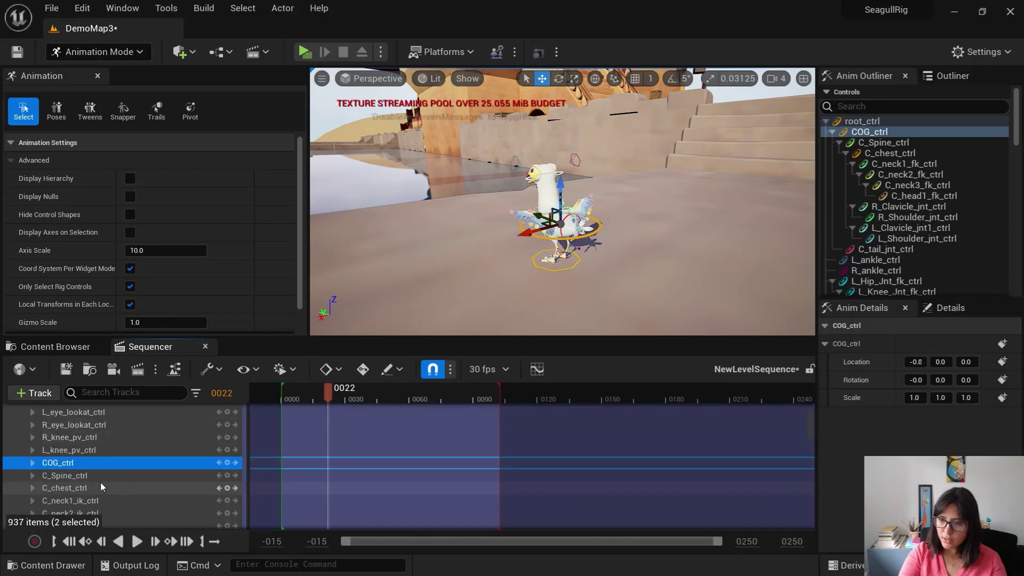
{"action": "scroll", "coordinate": [90, 482], "scroll_direction": "down", "scroll_amount": 2}
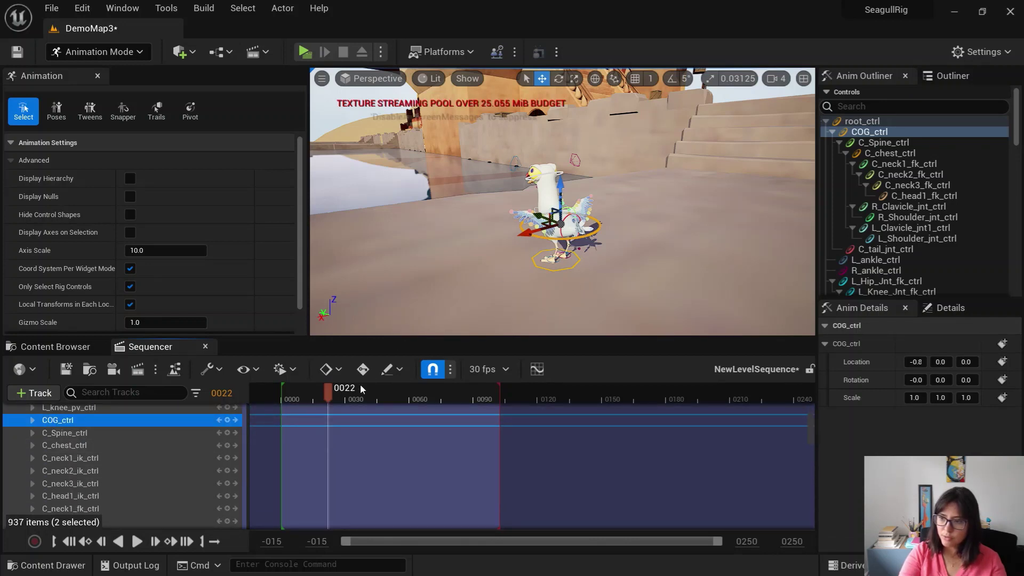
{"action": "left_click_drag", "start_coordinate": [317, 397], "coordinate": [296, 397]}
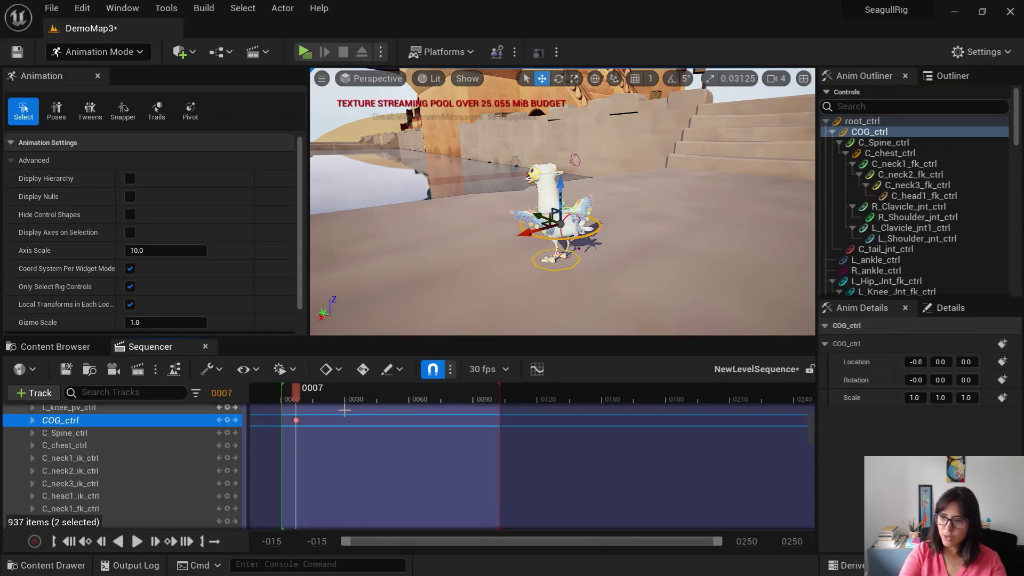
{"action": "mouse_move", "coordinate": [554, 184]}
{"action": "left_mouse_down"}
{"action": "mouse_move", "coordinate": [541, 167]}
{"action": "mouse_move", "coordinate": [549, 183]}
{"action": "left_mouse_up"}
Step: Lower COG_ctrl and key it at about frame 85, and scrub back to frame 56
{"action": "left_click_drag", "start_coordinate": [299, 386], "coordinate": [462, 389]}
{"action": "left_click_drag", "start_coordinate": [550, 173], "coordinate": [550, 184]}
{"action": "mouse_move", "coordinate": [413, 395]}
{"action": "left_mouse_down"}
{"action": "mouse_move", "coordinate": [299, 397]}
{"action": "mouse_move", "coordinate": [427, 406]}
{"action": "mouse_move", "coordinate": [304, 414]}
{"action": "mouse_move", "coordinate": [459, 408]}
{"action": "mouse_move", "coordinate": [277, 407]}
{"action": "mouse_move", "coordinate": [408, 410]}
{"action": "left_mouse_up"}
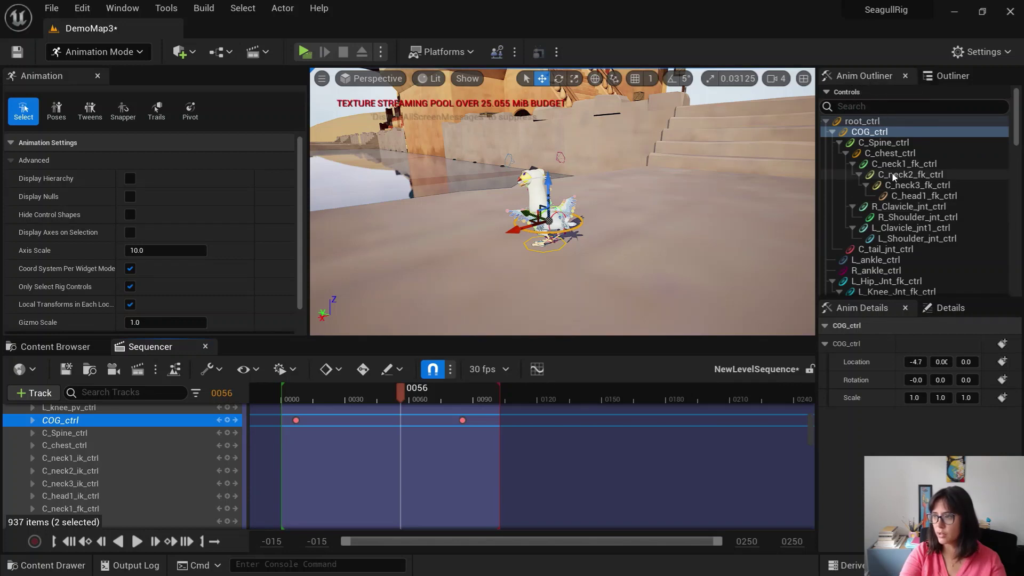
Step: Select MouthCtrlVis and switch it off and on while viewing the seagull's beak to demonstrate the mouth controls' visibility
{"action": "scroll", "coordinate": [903, 228], "scroll_direction": "down", "scroll_amount": 4}
{"action": "scroll", "coordinate": [903, 228], "scroll_direction": "down", "scroll_amount": 5}
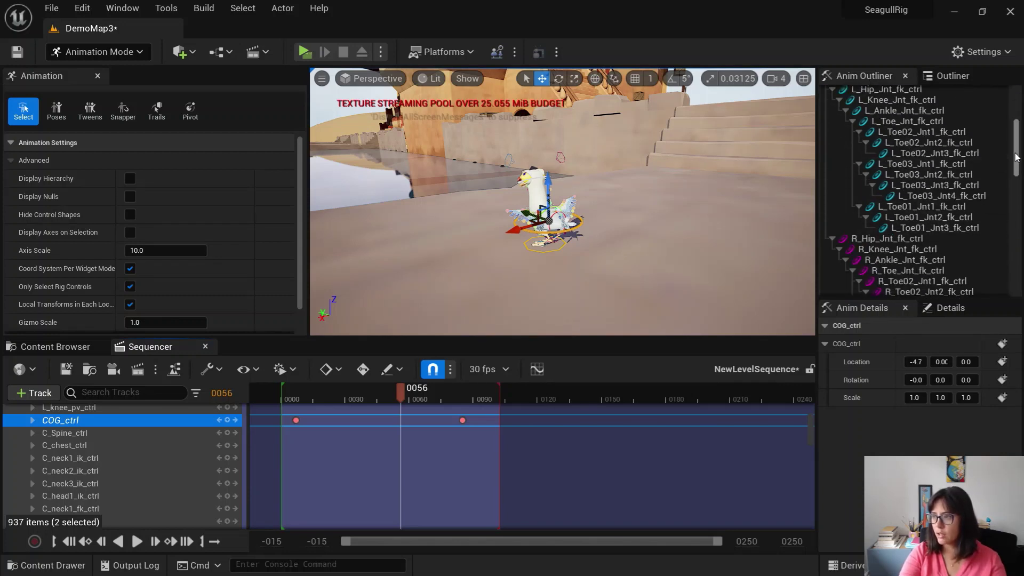
{"action": "left_click_drag", "start_coordinate": [1015, 154], "coordinate": [1015, 256]}
{"action": "scroll", "coordinate": [883, 200], "scroll_direction": "down", "scroll_amount": 4}
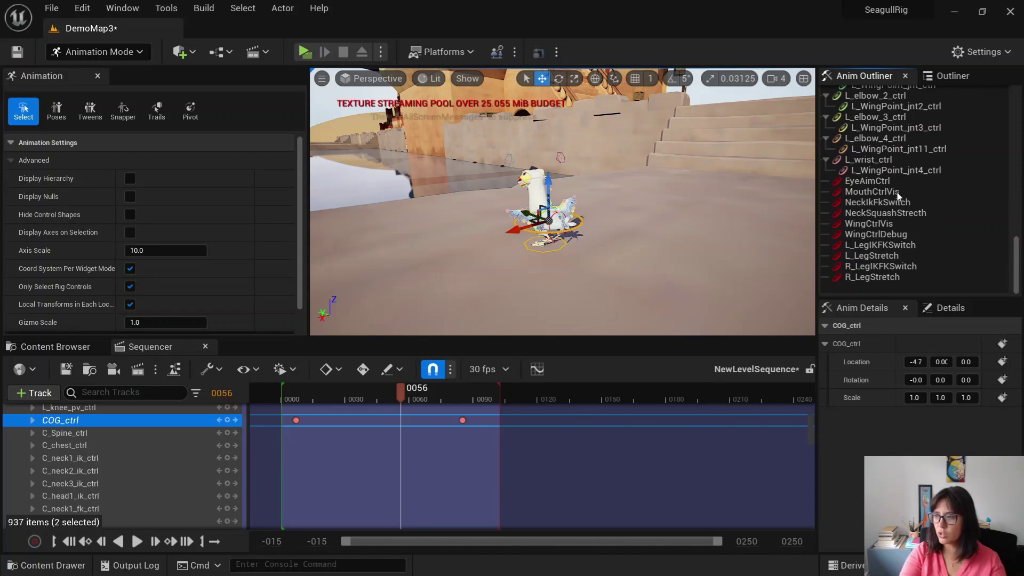
{"action": "left_click", "coordinate": [881, 193]}
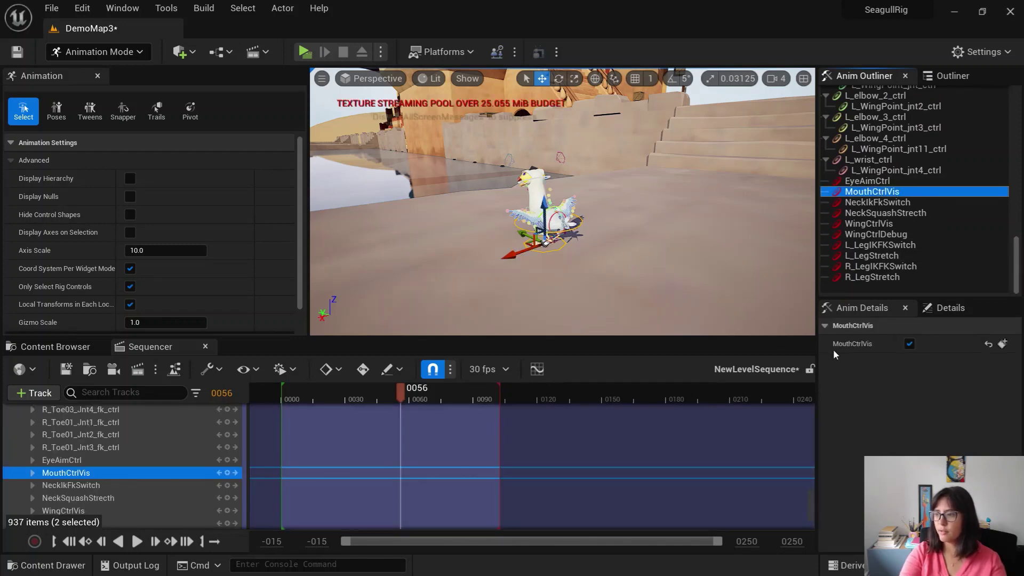
{"action": "left_click", "coordinate": [910, 343]}
{"action": "left_click", "coordinate": [910, 344]}
{"action": "scroll", "coordinate": [528, 191], "scroll_direction": "up", "scroll_amount": 6}
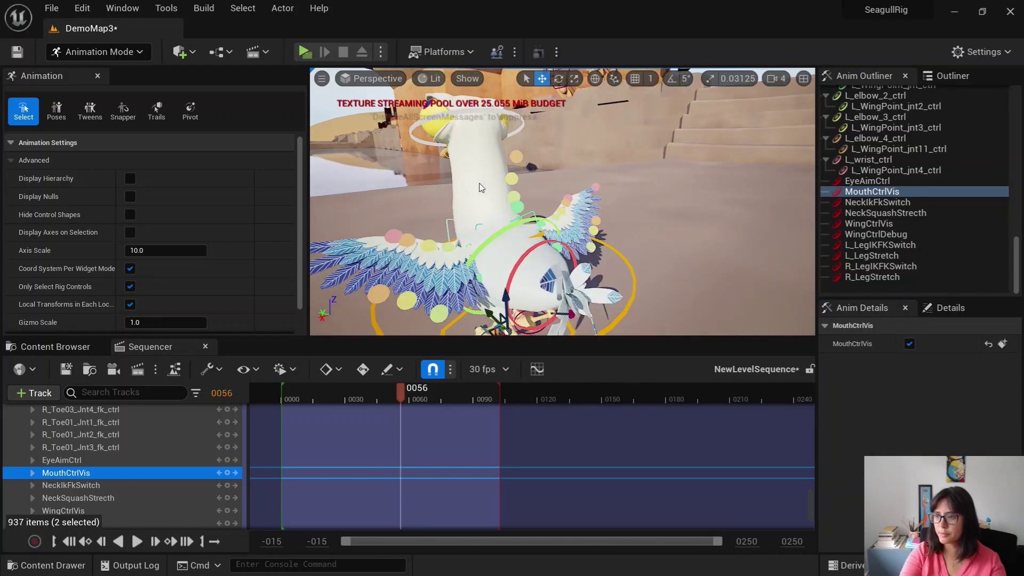
{"action": "right_click_drag", "start_coordinate": [480, 187], "coordinate": [565, 187]}
{"action": "left_click_drag", "start_coordinate": [481, 191], "coordinate": [538, 185], "text": "alt"}
{"action": "right_click_drag", "start_coordinate": [539, 186], "coordinate": [496, 192], "text": "alt"}
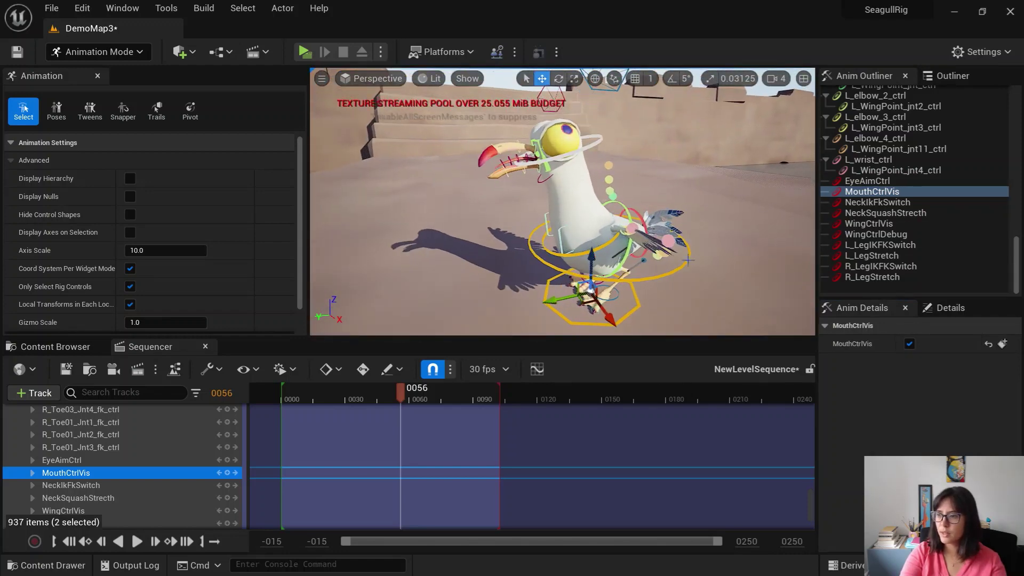
{"action": "left_click", "coordinate": [909, 343]}
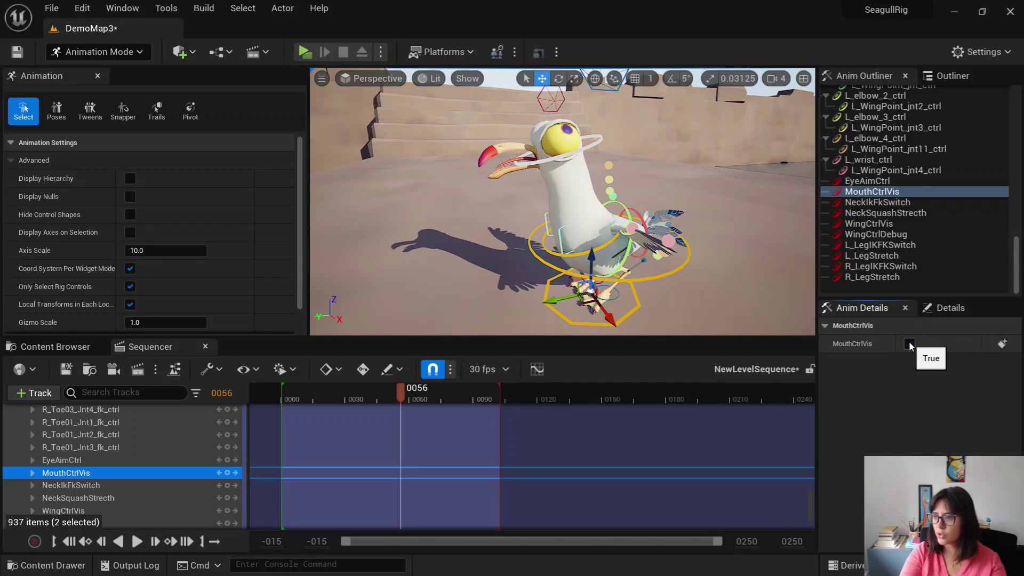
Step: Select NeckIkFkSwitch, L_LegStretch and R_LegIKFKSwitch in turn, and toggle R_LegIKFKSwitch off and on
{"action": "left_click", "coordinate": [877, 202]}
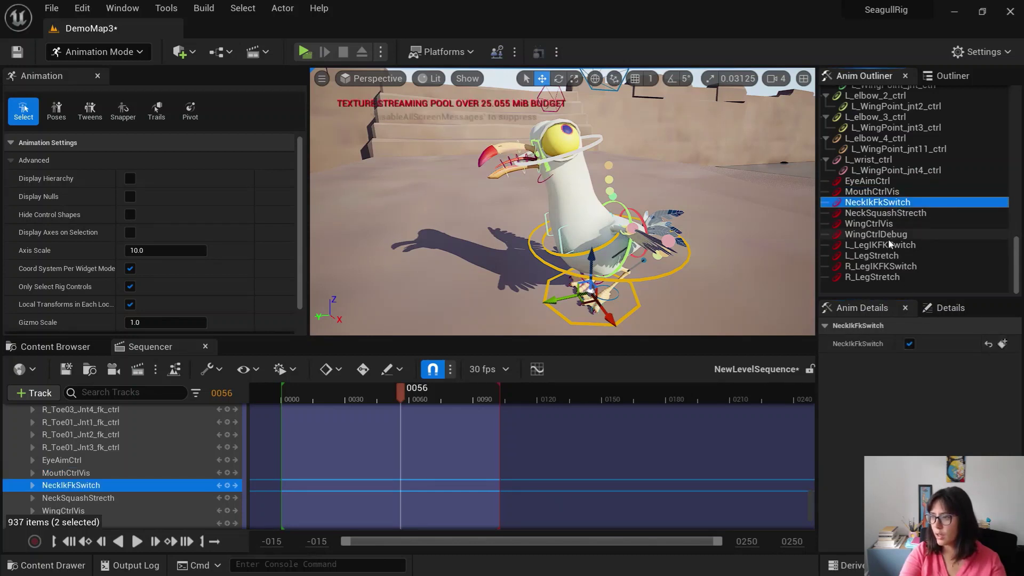
{"action": "left_click", "coordinate": [888, 257]}
{"action": "left_click", "coordinate": [900, 267]}
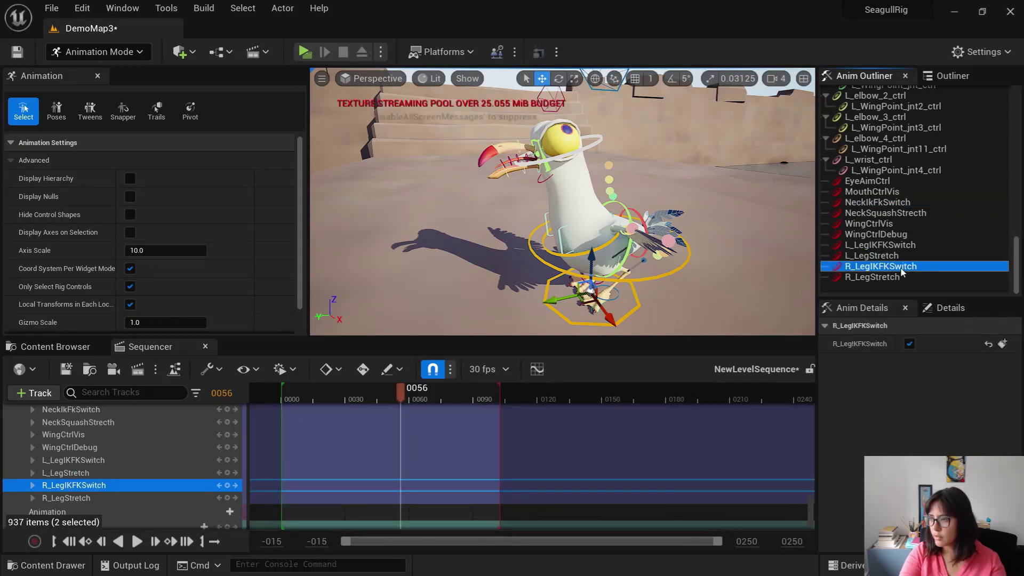
{"action": "left_click", "coordinate": [909, 344]}
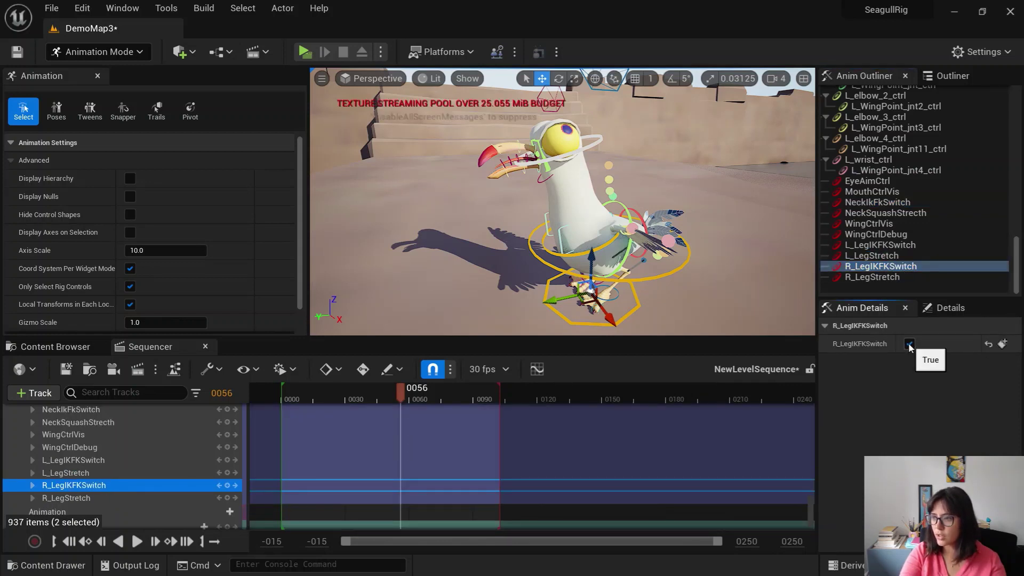
{"action": "left_click", "coordinate": [908, 343]}
{"action": "left_click", "coordinate": [908, 344]}
Step: Lower the viewport camera speed to 1 and frame the seagull's legs closely from the side
{"action": "left_click_drag", "start_coordinate": [694, 250], "coordinate": [693, 160], "text": "alt"}
{"action": "left_click_drag", "start_coordinate": [562, 203], "coordinate": [747, 240], "text": "alt"}
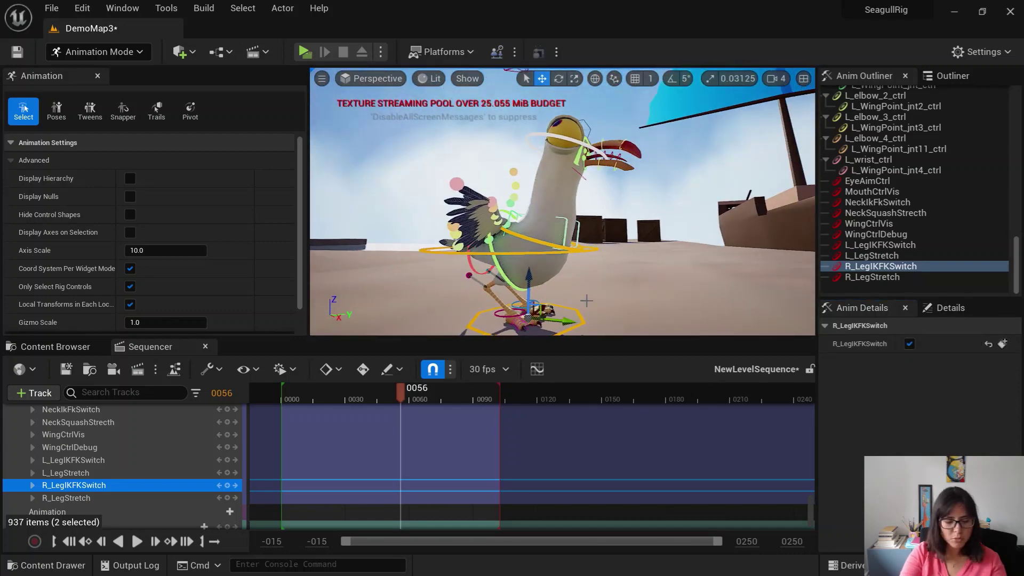
{"action": "scroll", "coordinate": [617, 273], "scroll_direction": "down", "scroll_amount": 3}
{"action": "scroll", "coordinate": [583, 276], "scroll_direction": "up", "scroll_amount": 3}
{"action": "scroll", "coordinate": [591, 275], "scroll_direction": "up", "scroll_amount": 4}
{"action": "scroll", "coordinate": [591, 275], "scroll_direction": "down", "scroll_amount": 3}
{"action": "left_click", "coordinate": [782, 80]}
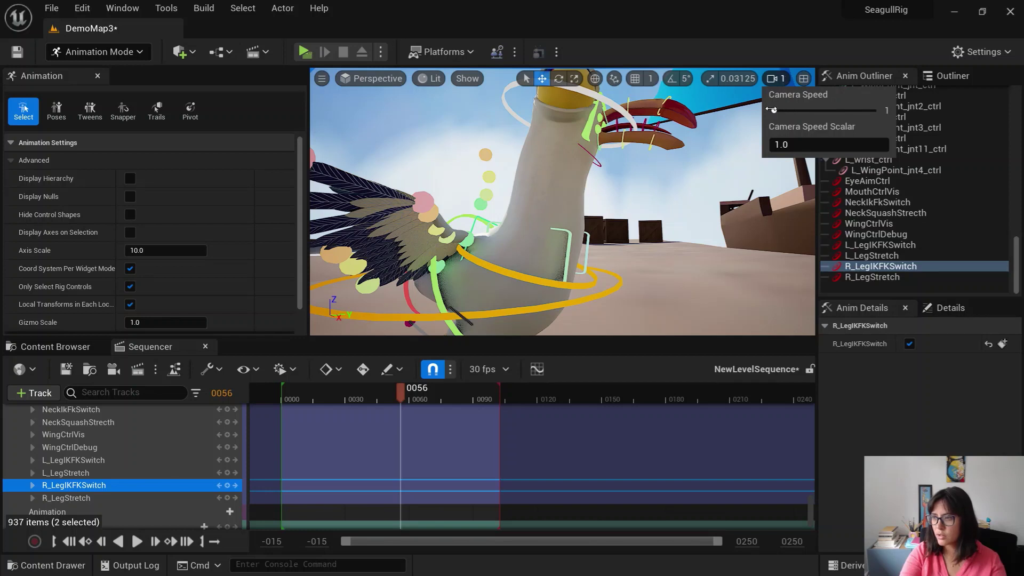
{"action": "left_click", "coordinate": [677, 230]}
{"action": "mouse_move", "coordinate": [648, 286]}
{"action": "right_mouse_down", "text": "alt"}
{"action": "mouse_move", "coordinate": [576, 286]}
{"action": "mouse_move", "coordinate": [660, 298]}
{"action": "right_mouse_up", "text": "alt"}
{"action": "right_click_drag", "start_coordinate": [575, 229], "coordinate": [575, 229]}
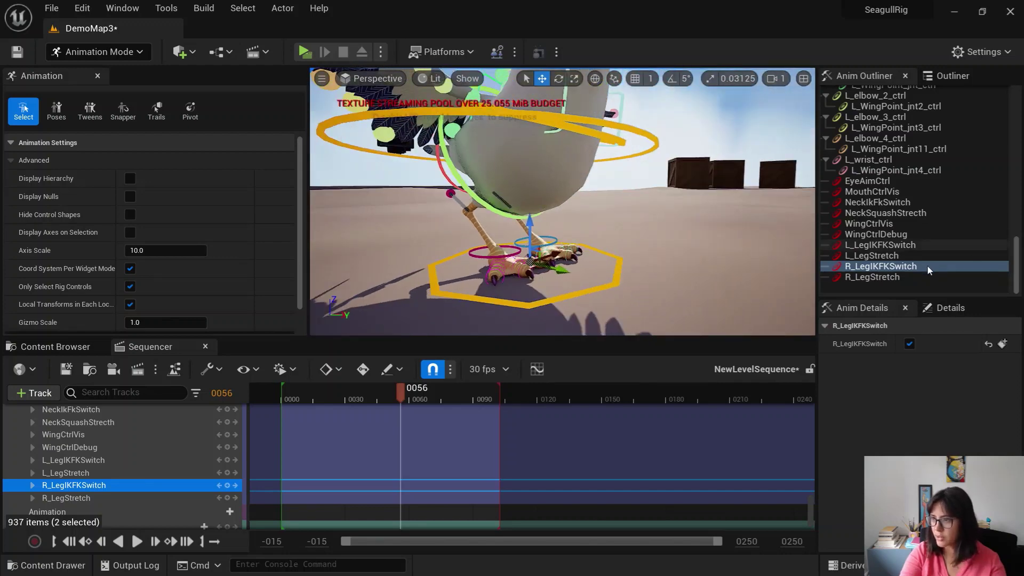
Step: Toggle R_LegIKFKSwitch, key it at frame 56, leave it turned off and expand its track
{"action": "left_click", "coordinate": [890, 268]}
{"action": "left_click", "coordinate": [909, 343]}
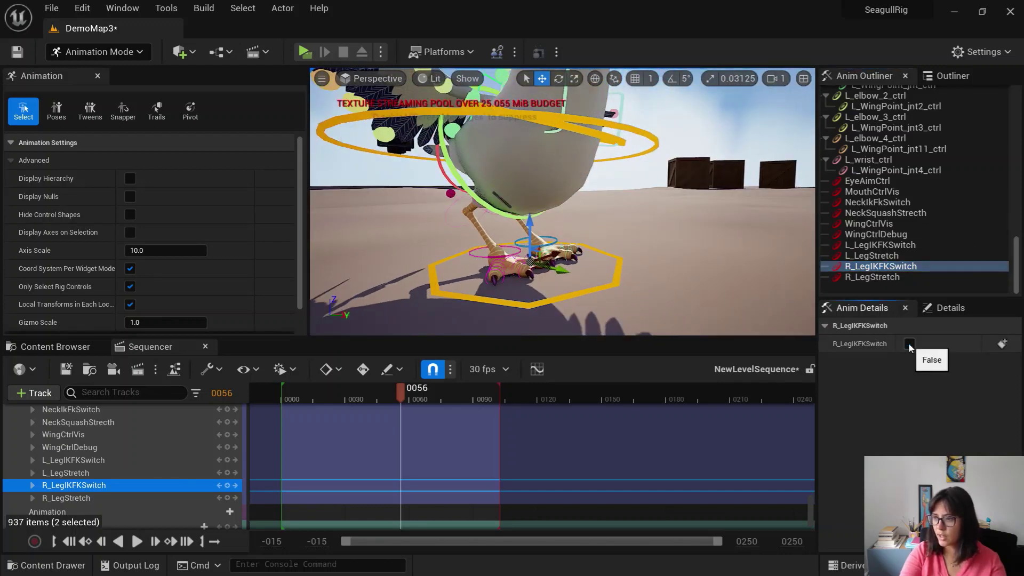
{"action": "left_click", "coordinate": [909, 344]}
{"action": "left_click", "coordinate": [910, 344]}
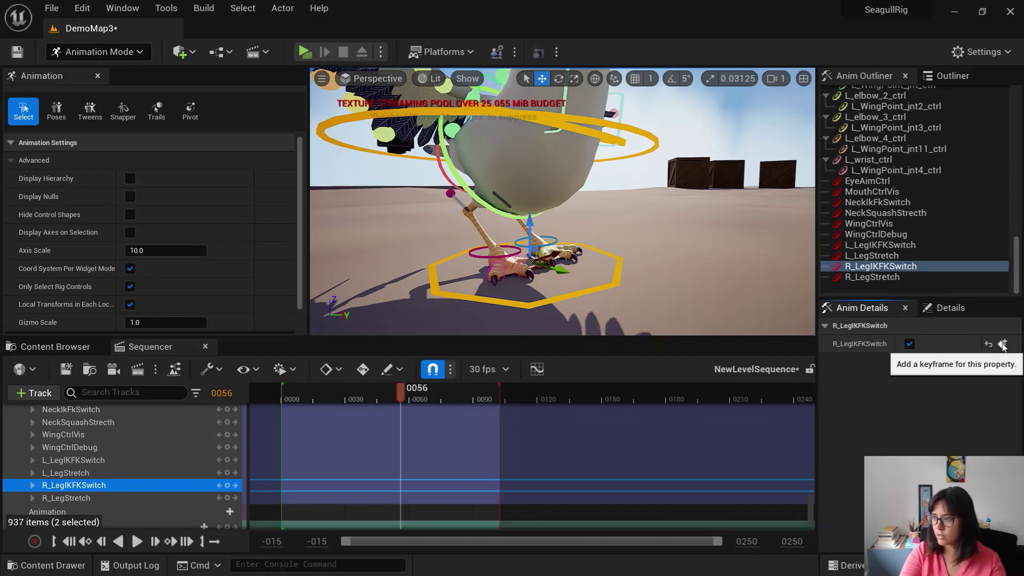
{"action": "left_click", "coordinate": [909, 344]}
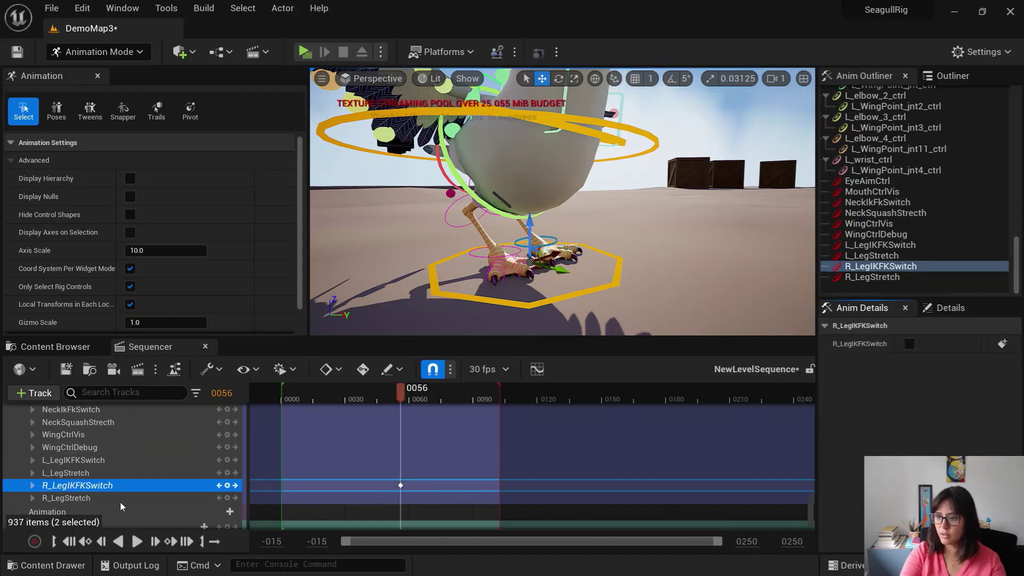
{"action": "left_click", "coordinate": [33, 486]}
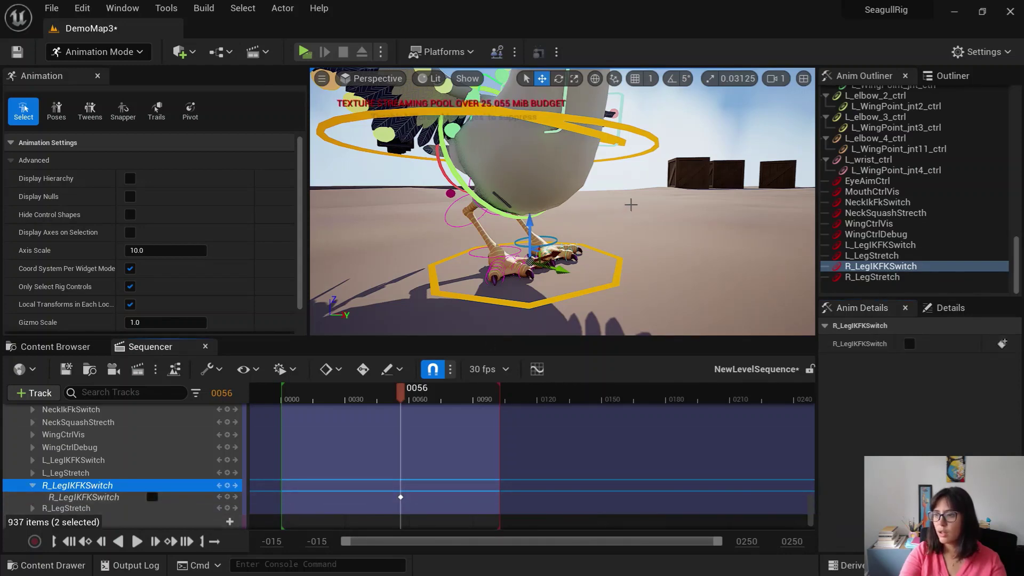
Step: Examine the whole seagull and its rig controls from several angles and distances
{"action": "mouse_move", "coordinate": [628, 204]}
{"action": "left_mouse_down", "text": "alt"}
{"action": "mouse_move", "coordinate": [581, 210]}
{"action": "mouse_move", "coordinate": [544, 240]}
{"action": "mouse_move", "coordinate": [558, 213]}
{"action": "mouse_move", "coordinate": [618, 218]}
{"action": "left_mouse_up", "text": "alt"}
{"action": "left_click_drag", "start_coordinate": [573, 189], "coordinate": [607, 199], "text": "alt"}
{"action": "right_click_drag", "start_coordinate": [608, 199], "coordinate": [710, 245], "text": "alt"}
{"action": "middle_click_drag", "start_coordinate": [689, 240], "coordinate": [689, 283], "text": "alt"}
{"action": "right_click_drag", "start_coordinate": [689, 283], "coordinate": [709, 296], "text": "alt"}
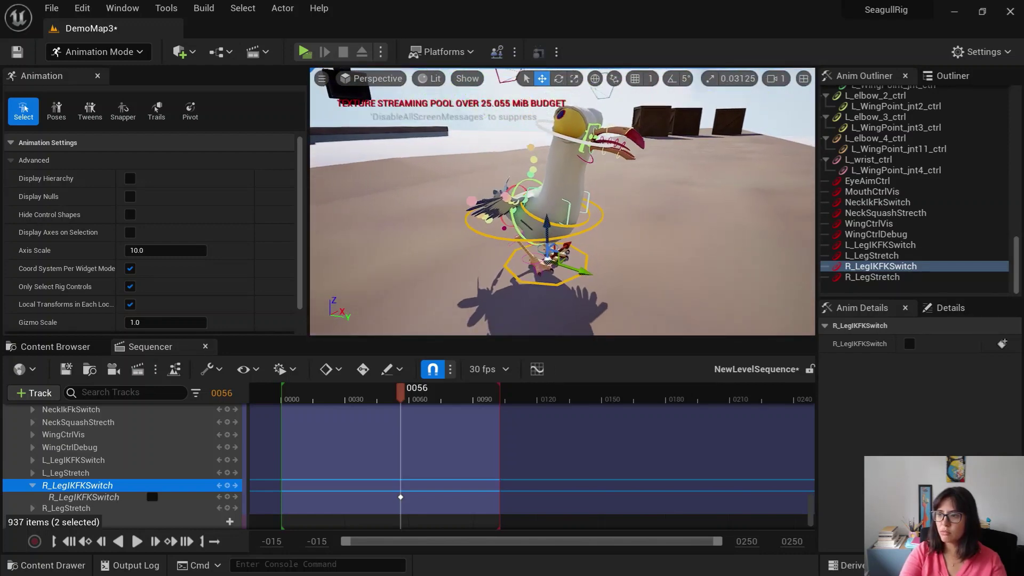
{"action": "right_click_drag", "start_coordinate": [689, 240], "coordinate": [705, 249], "text": "alt"}
{"action": "left_click_drag", "start_coordinate": [705, 249], "coordinate": [608, 224], "text": "alt"}
{"action": "right_click_drag", "start_coordinate": [705, 248], "coordinate": [731, 267], "text": "alt"}
{"action": "left_click_drag", "start_coordinate": [651, 246], "coordinate": [724, 264], "text": "alt"}
{"action": "right_click_drag", "start_coordinate": [686, 236], "coordinate": [661, 224], "text": "alt"}
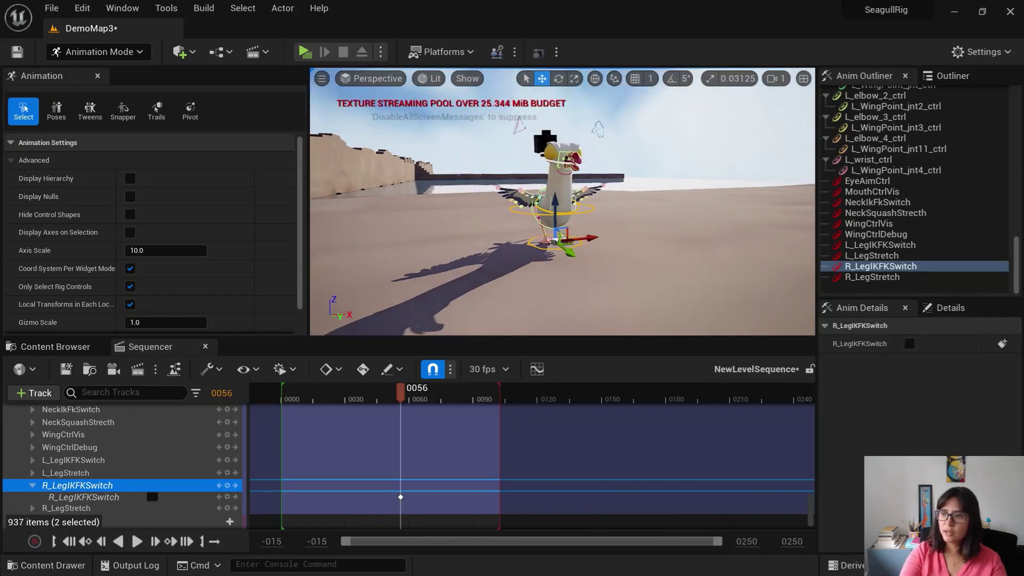
{"action": "left_click", "coordinate": [190, 110]}
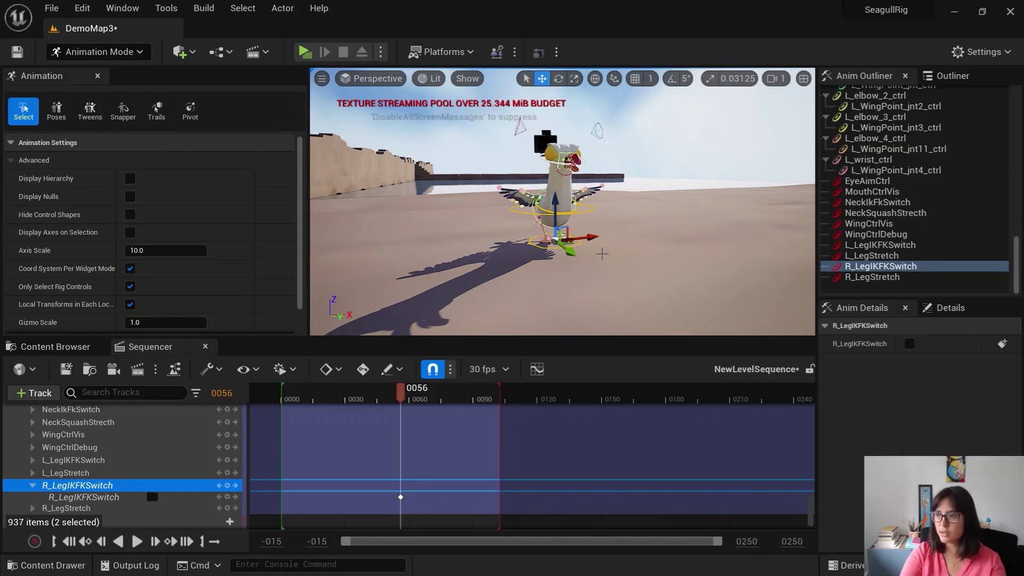
Step: Open the Seagull_AnimShot sequence from the Seagull folder and lock the viewport to its Camera Cuts
{"action": "left_click", "coordinate": [55, 347]}
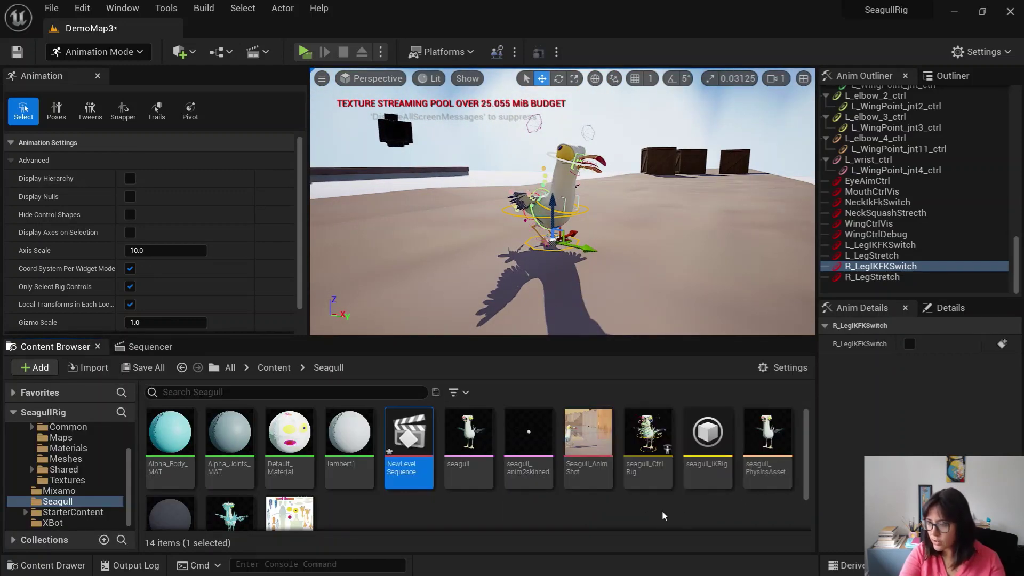
{"action": "double_click", "coordinate": [603, 456]}
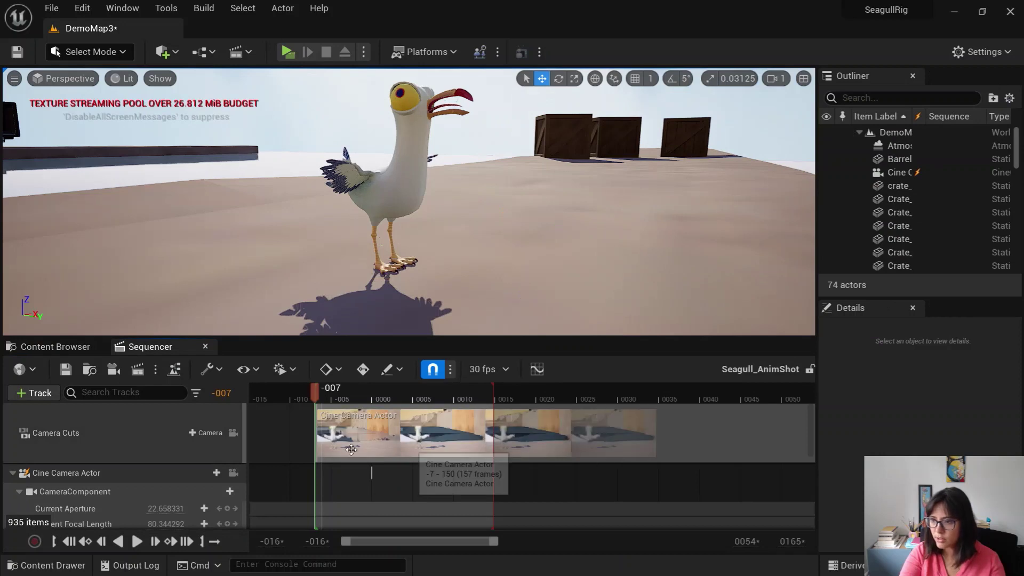
{"action": "left_click", "coordinate": [233, 433]}
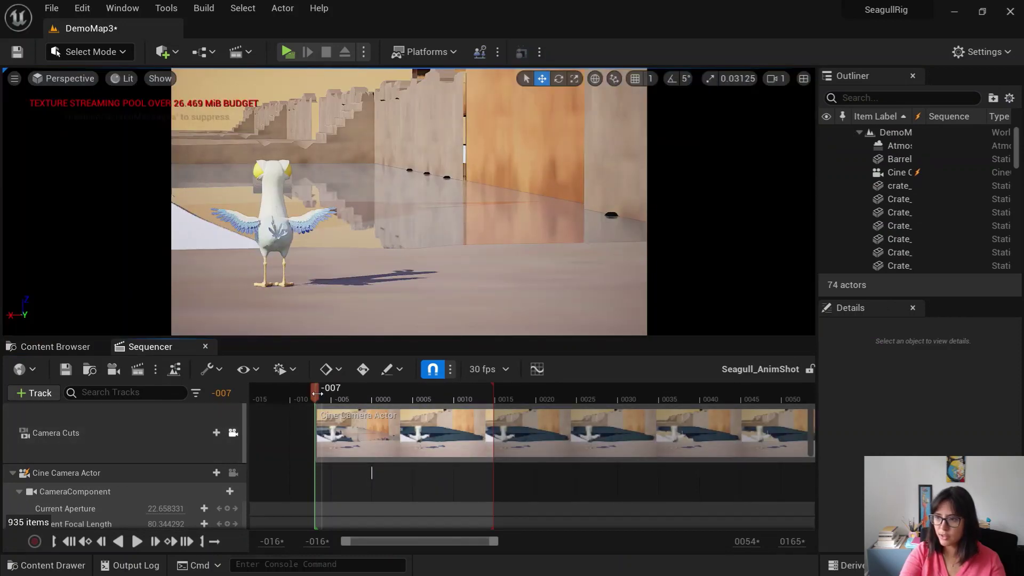
Step: Scrub Seagull_AnimShot to frame 14 and select the sequence's unbound seagull track
{"action": "left_click_drag", "start_coordinate": [329, 394], "coordinate": [491, 416]}
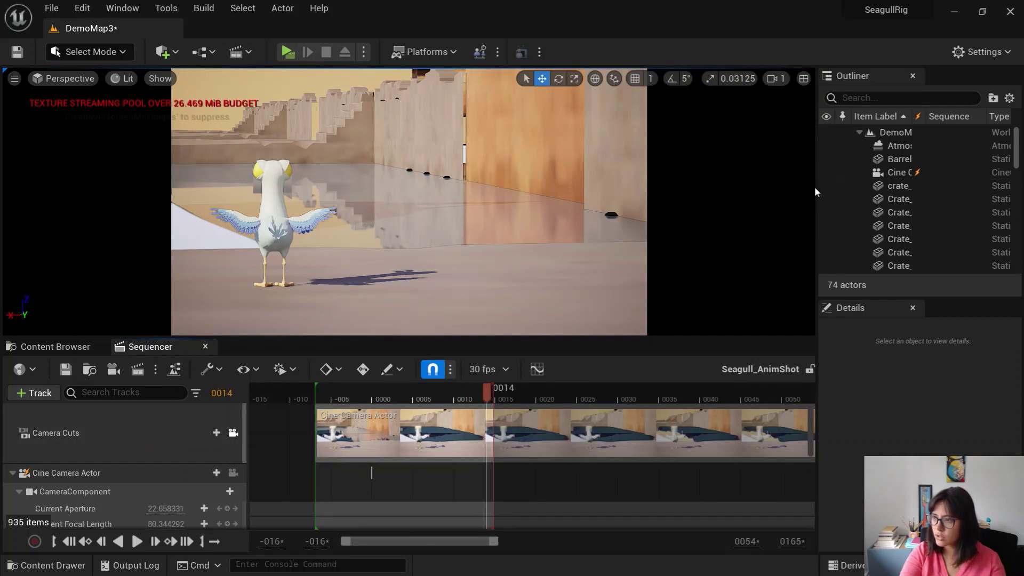
{"action": "scroll", "coordinate": [156, 472], "scroll_direction": "down", "scroll_amount": 2}
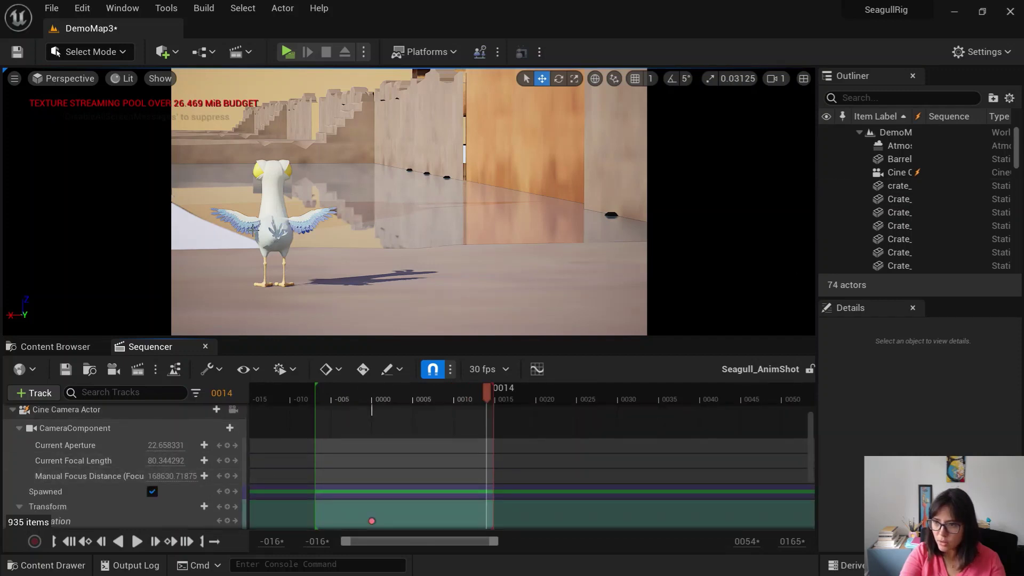
{"action": "left_click", "coordinate": [251, 226]}
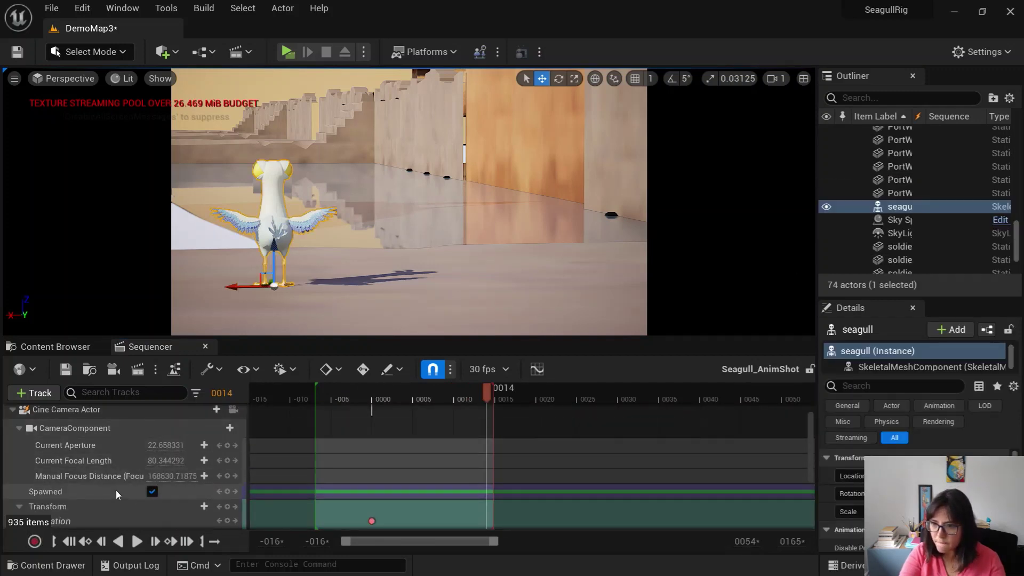
{"action": "scroll", "coordinate": [114, 491], "scroll_direction": "down", "scroll_amount": 5}
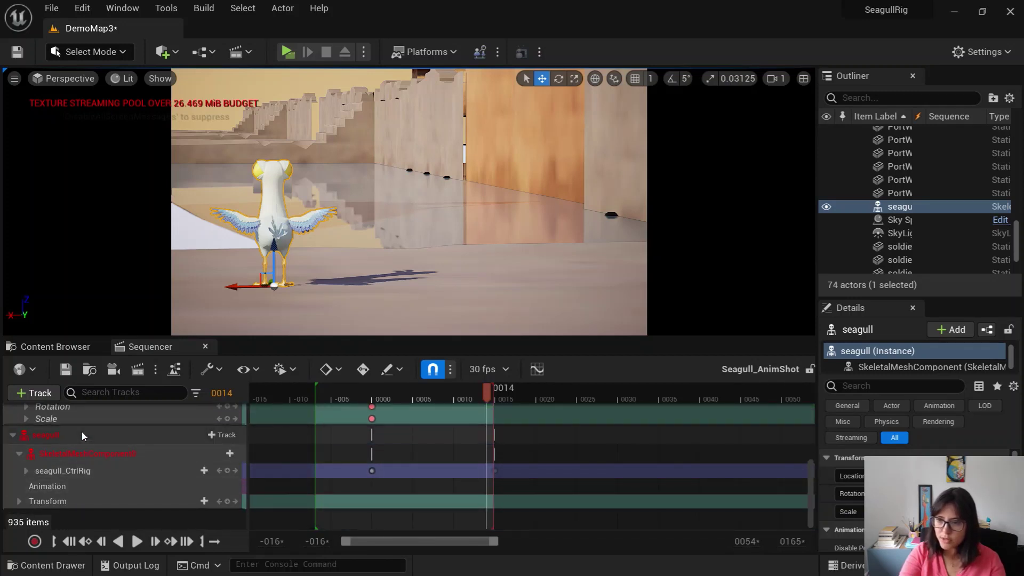
{"action": "left_click", "coordinate": [42, 435]}
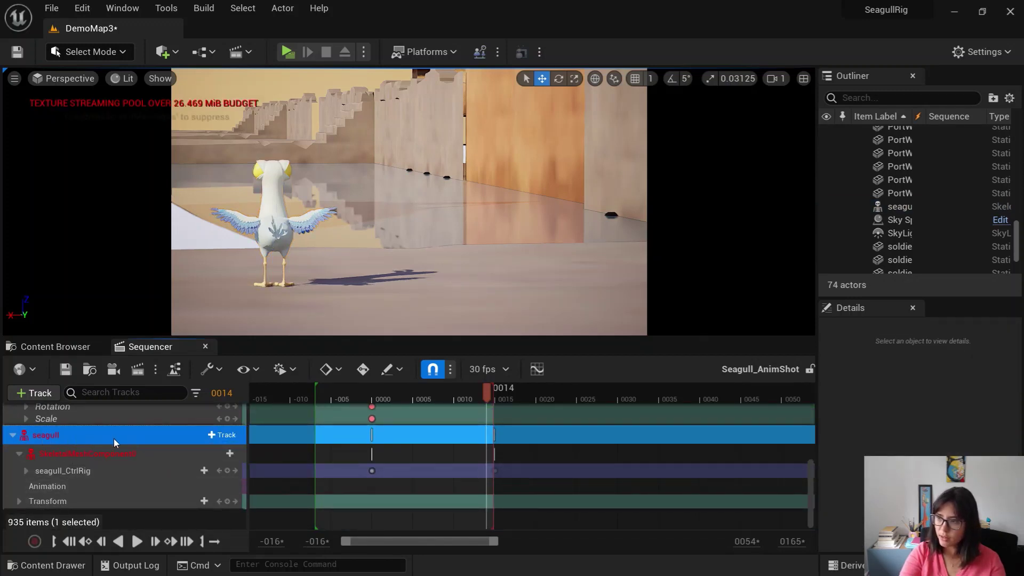
Step: Assign the level's seagull skeletal mesh actor to the unbound seagull track, finding it by searching for "seag"
{"action": "left_click", "coordinate": [223, 435]}
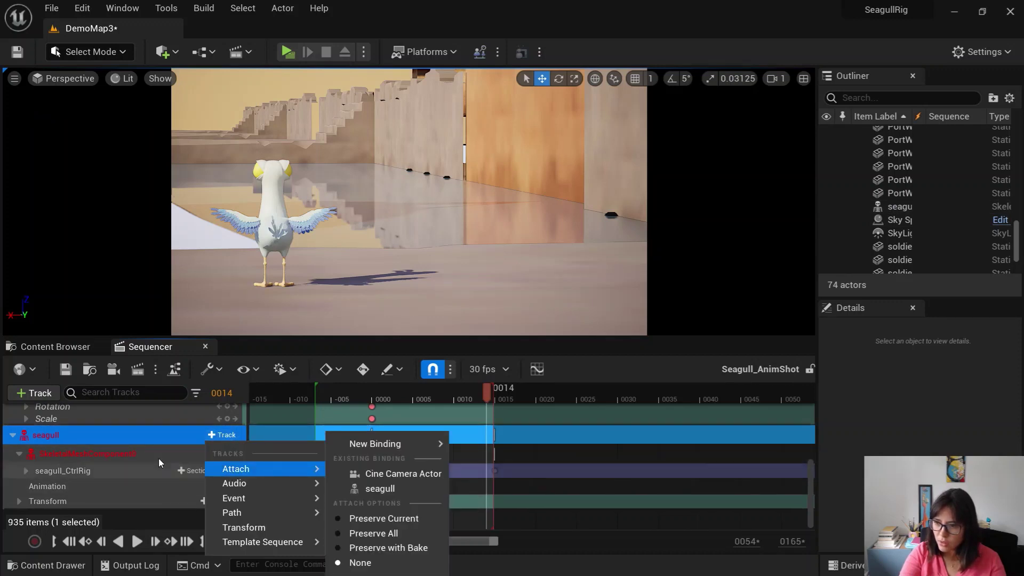
{"action": "left_click", "coordinate": [127, 452]}
{"action": "left_click", "coordinate": [125, 434]}
{"action": "right_click", "coordinate": [127, 435]}
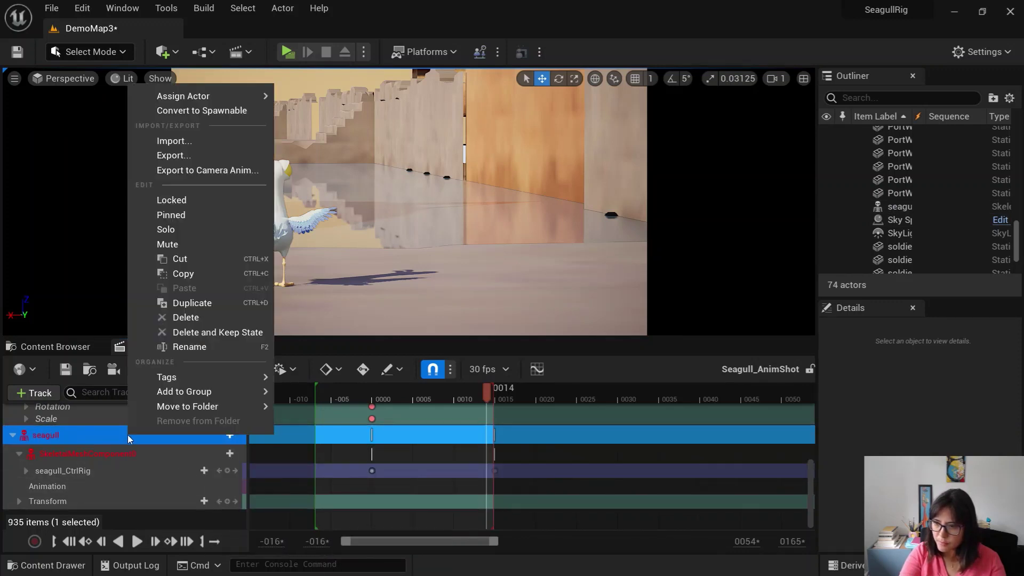
{"action": "mouse_move", "coordinate": [235, 97]}
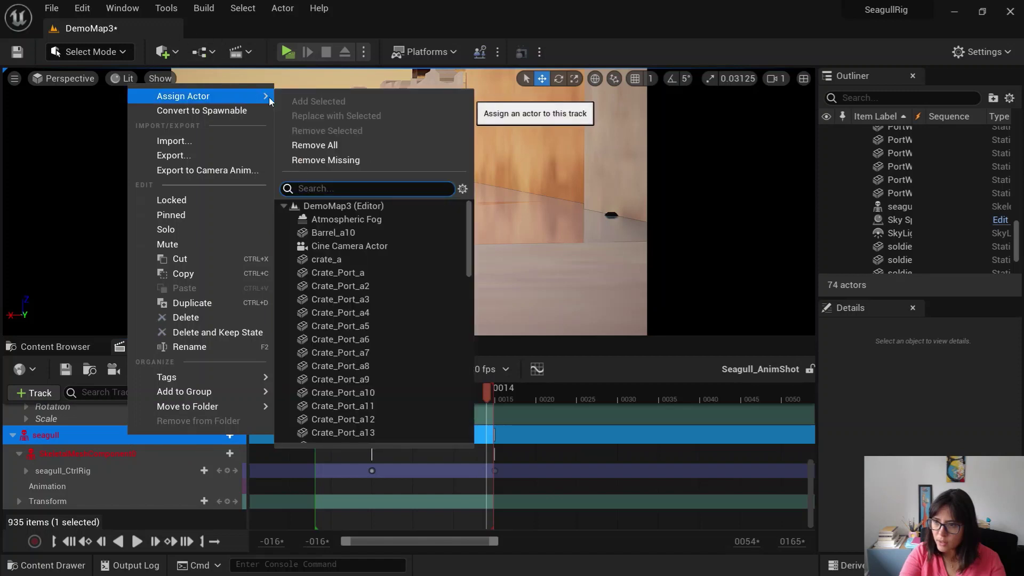
{"action": "type", "text": "seaf"}
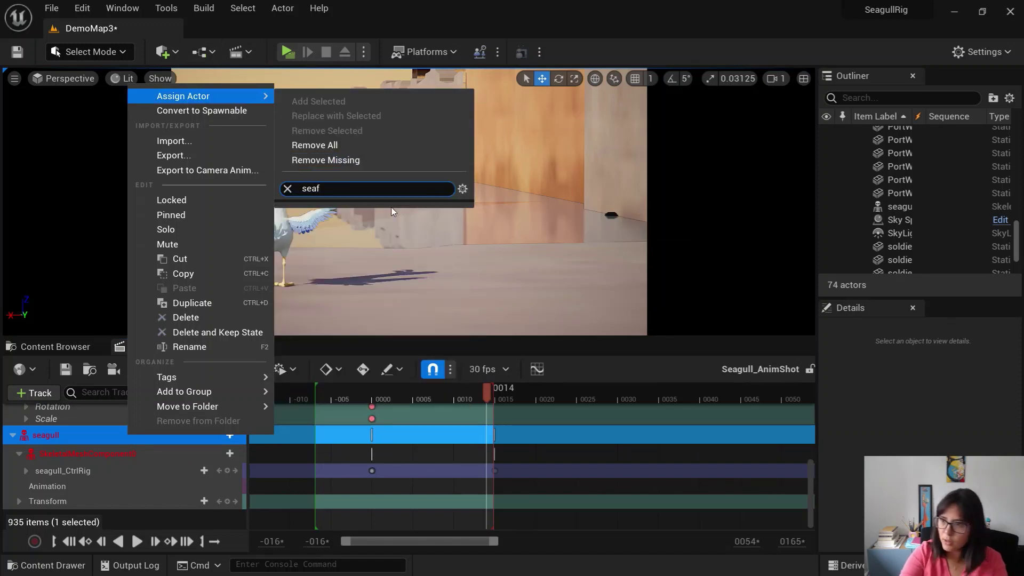
{"action": "key", "text": "BackSpace"}
{"action": "type", "text": "g"}
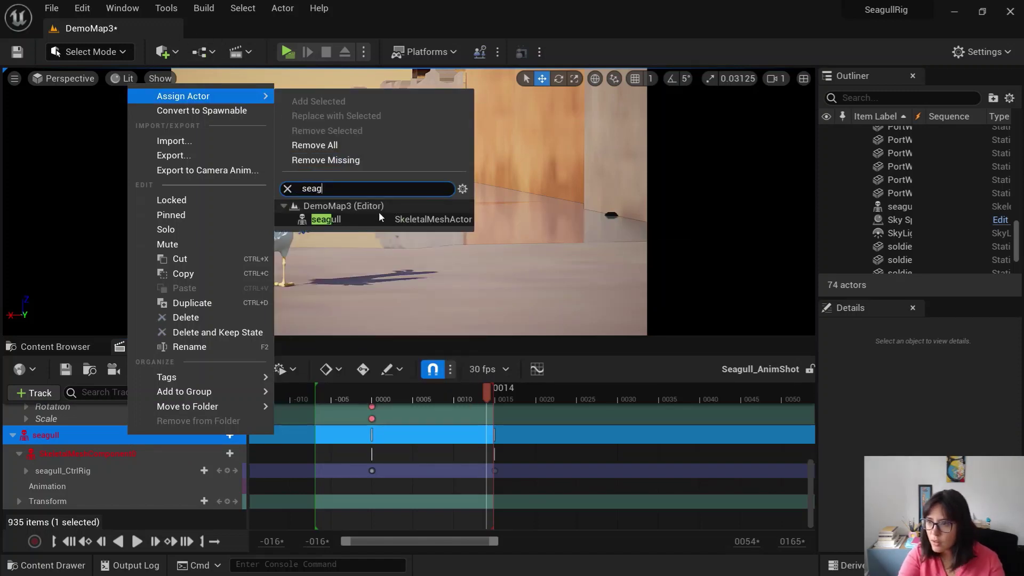
{"action": "left_click", "coordinate": [366, 217]}
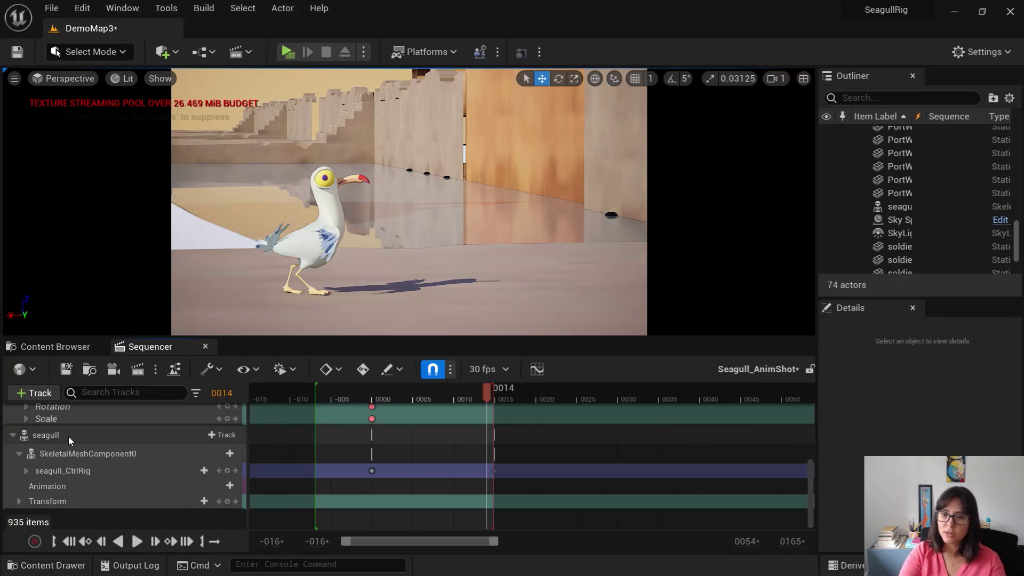
Step: Play the seagull shot from frame -7 to check its animation and park the playhead at frame -2
{"action": "left_click", "coordinate": [323, 395]}
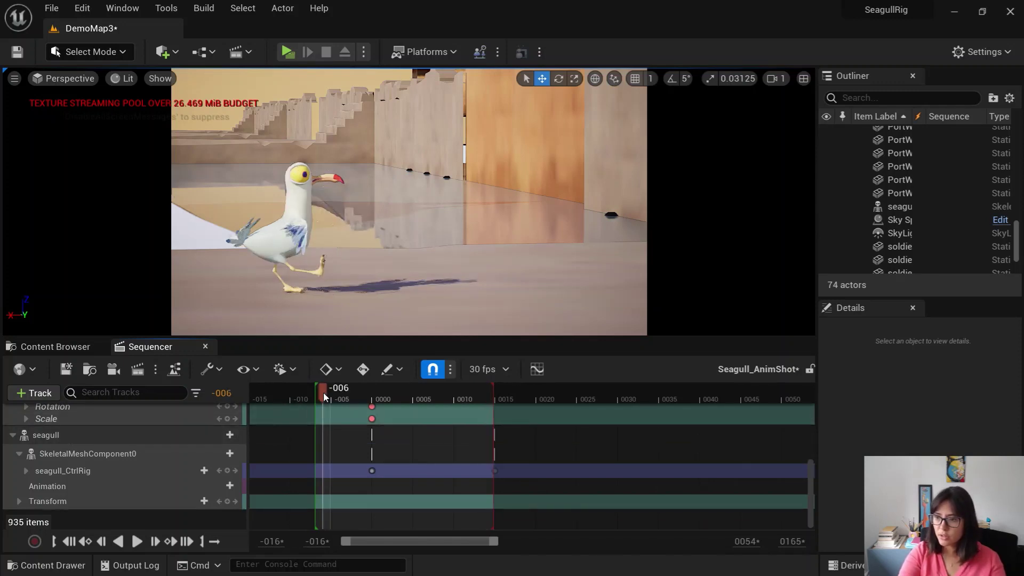
{"action": "mouse_move", "coordinate": [324, 394]}
{"action": "left_mouse_down"}
{"action": "mouse_move", "coordinate": [523, 402]}
{"action": "mouse_move", "coordinate": [315, 410]}
{"action": "left_mouse_up"}
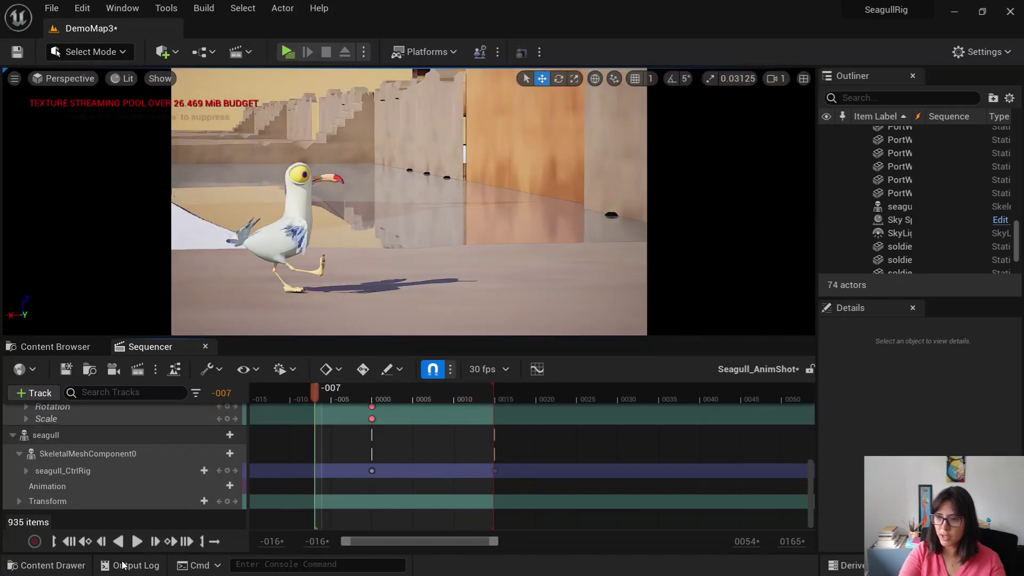
{"action": "left_click", "coordinate": [138, 541]}
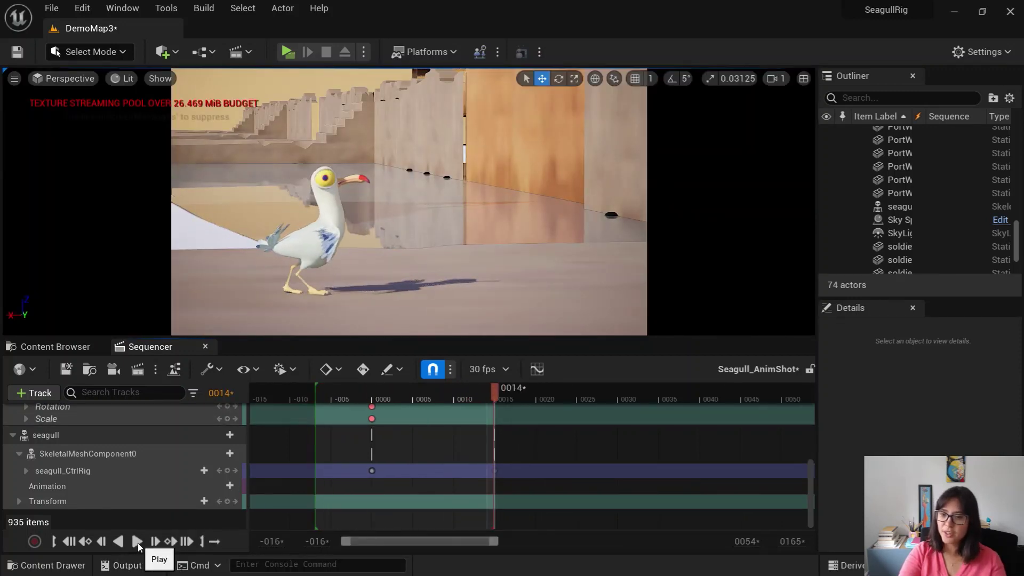
{"action": "left_click", "coordinate": [138, 542]}
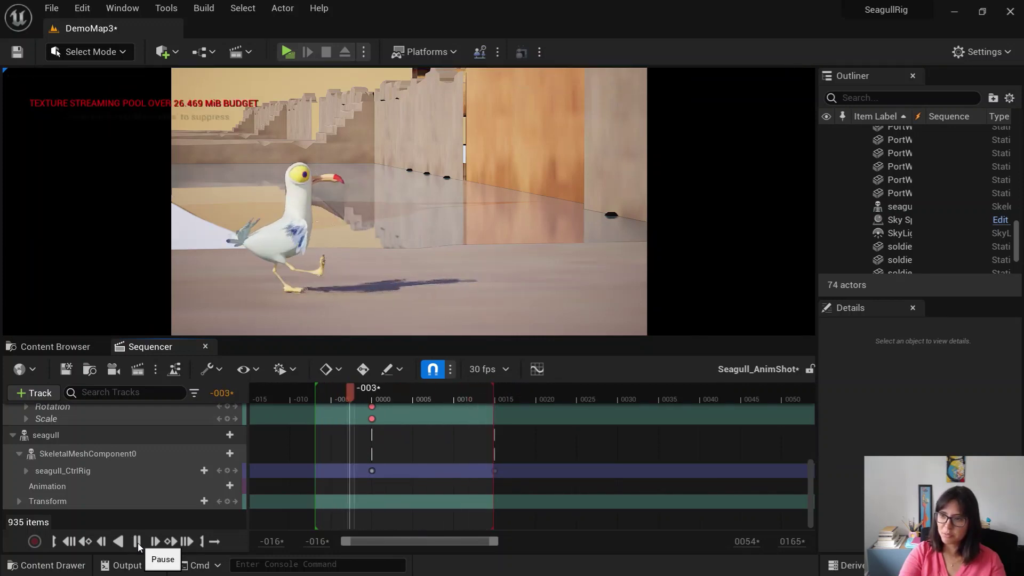
{"action": "left_click", "coordinate": [138, 542]}
{"action": "left_click", "coordinate": [357, 393]}
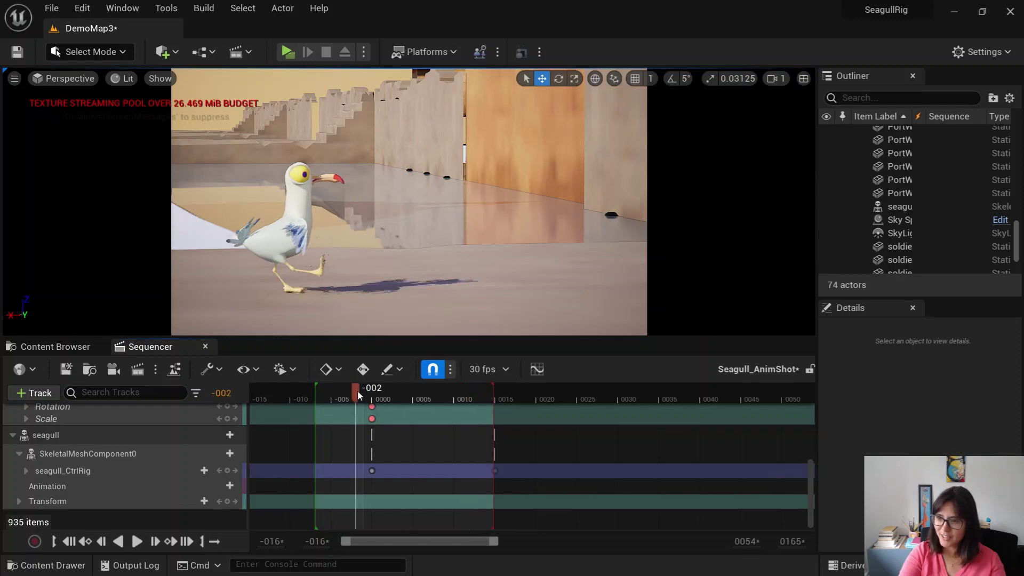
Step: Review the available movie renderers and the Render Movie Settings of the legacy scene capture, and close the settings unchanged
{"action": "left_click", "coordinate": [158, 370]}
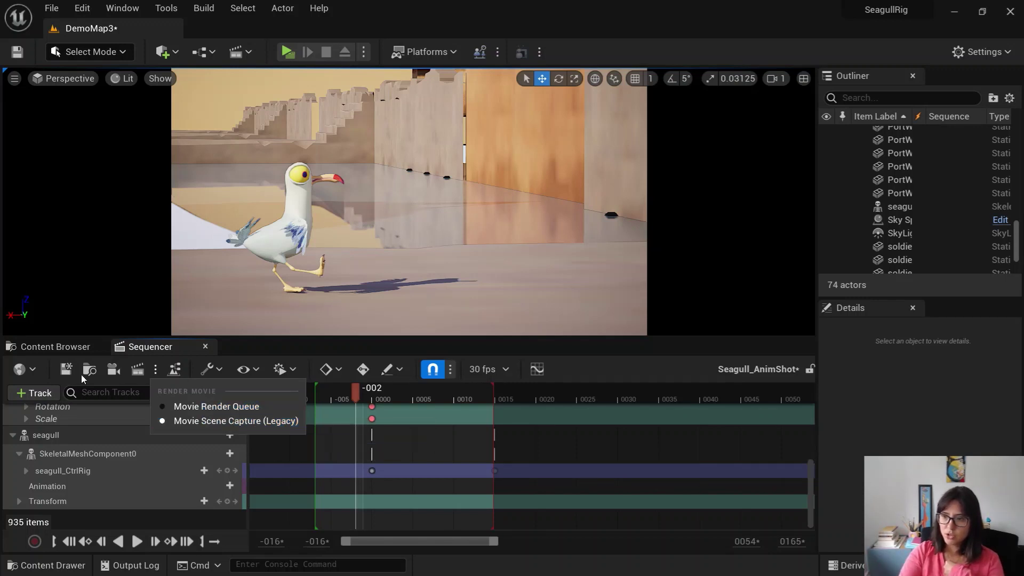
{"action": "left_click", "coordinate": [140, 371]}
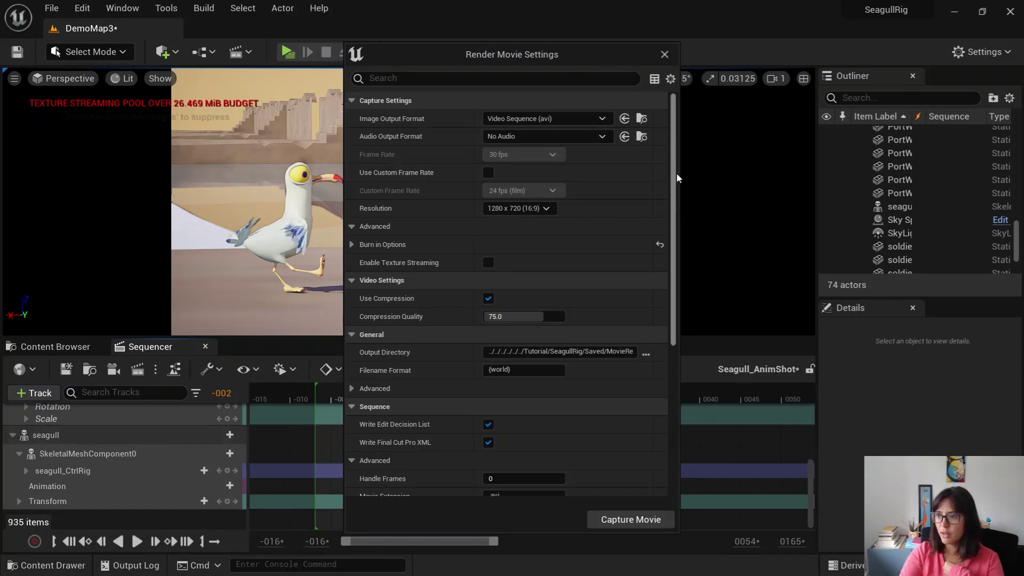
{"action": "scroll", "coordinate": [659, 176], "scroll_direction": "down", "scroll_amount": 5}
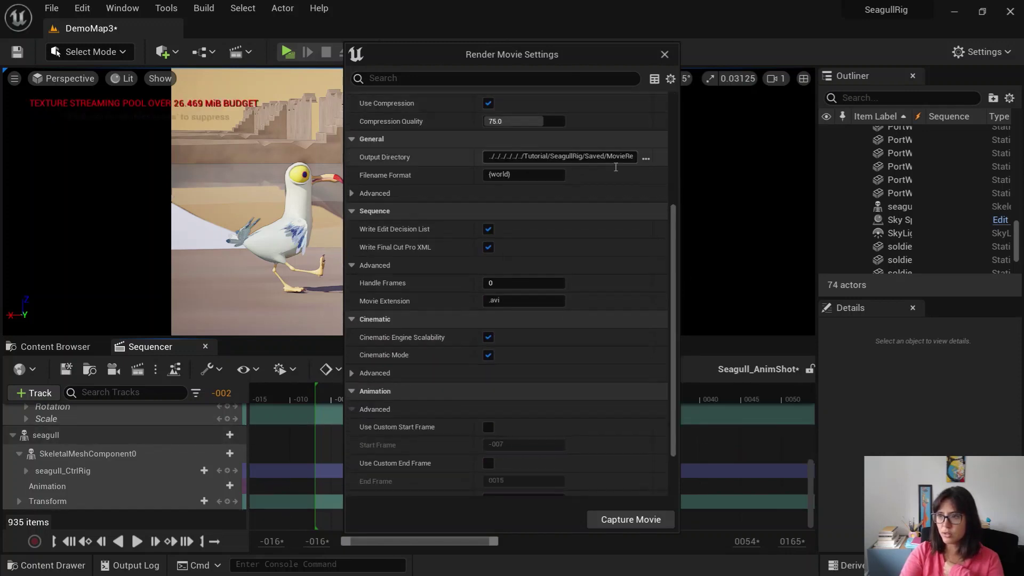
{"action": "scroll", "coordinate": [674, 266], "scroll_direction": "down", "scroll_amount": 2}
{"action": "scroll", "coordinate": [661, 267], "scroll_direction": "up", "scroll_amount": 8}
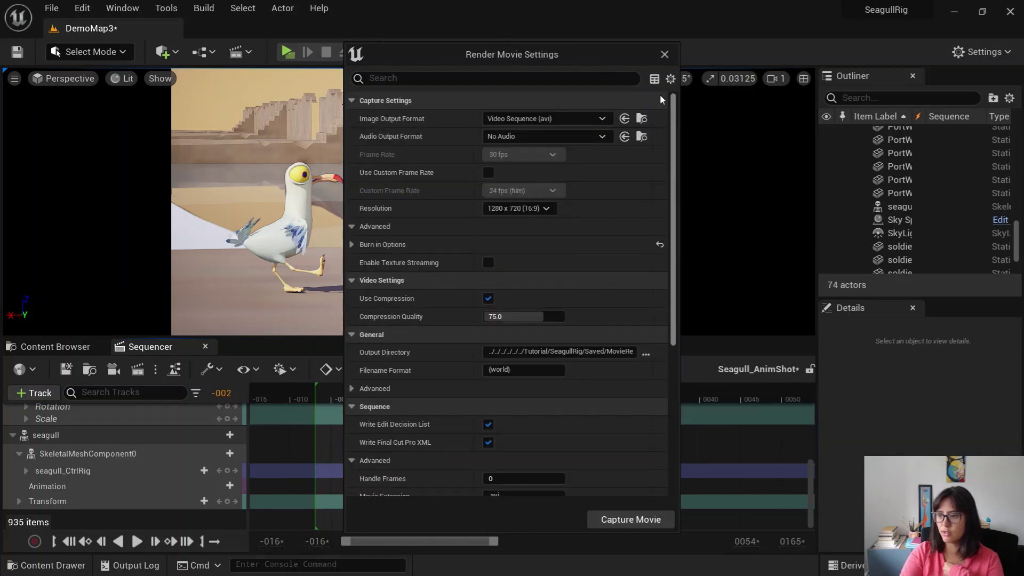
{"action": "left_click", "coordinate": [665, 55]}
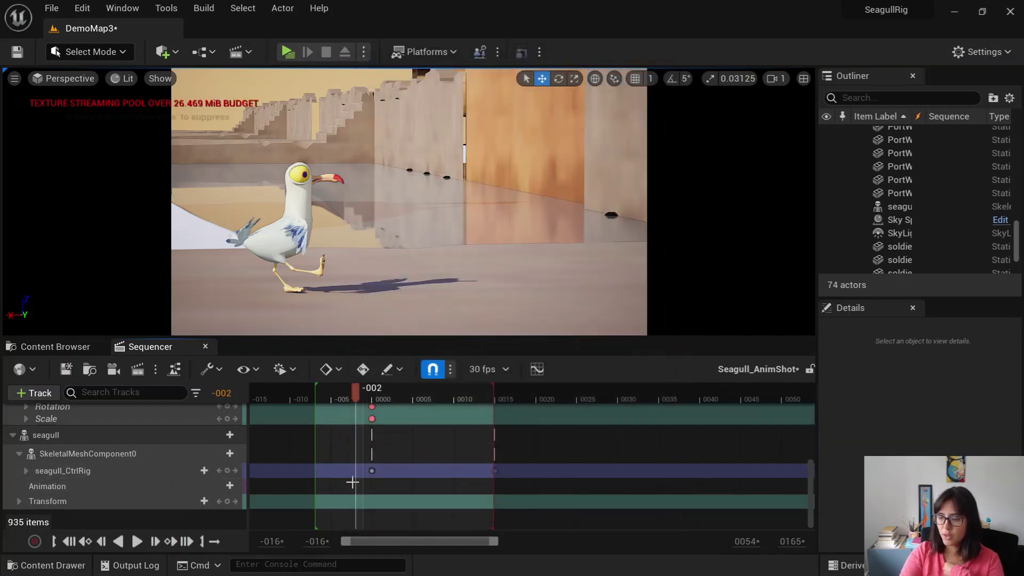
Step: Try playback range starts at frames 0 and -10, leave the start at frame -5, and return the playhead to frame -2
{"action": "left_click_drag", "start_coordinate": [355, 390], "coordinate": [376, 417]}
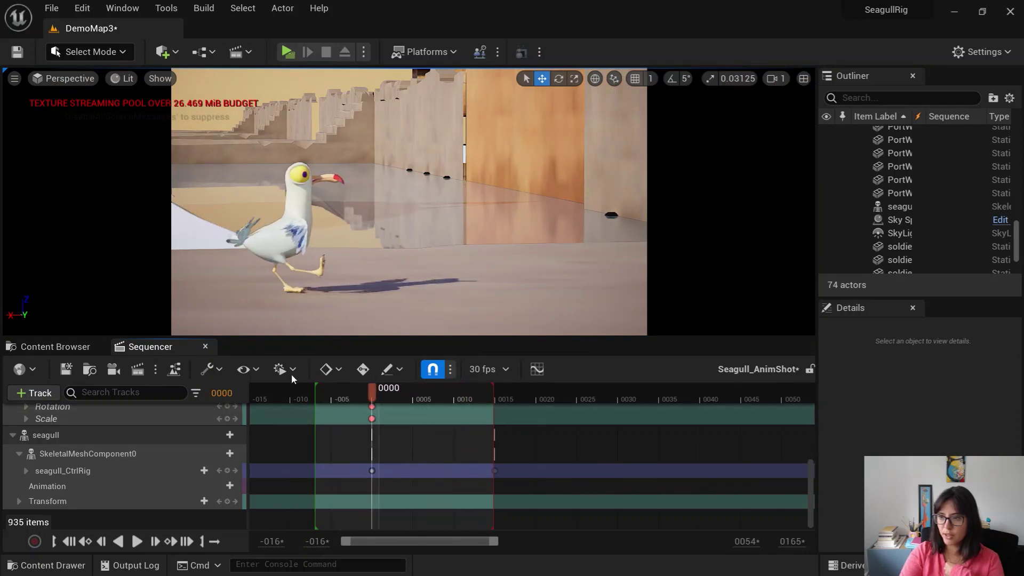
{"action": "mouse_move", "coordinate": [315, 396]}
{"action": "left_mouse_down"}
{"action": "mouse_move", "coordinate": [495, 396]}
{"action": "mouse_move", "coordinate": [380, 395]}
{"action": "left_mouse_up"}
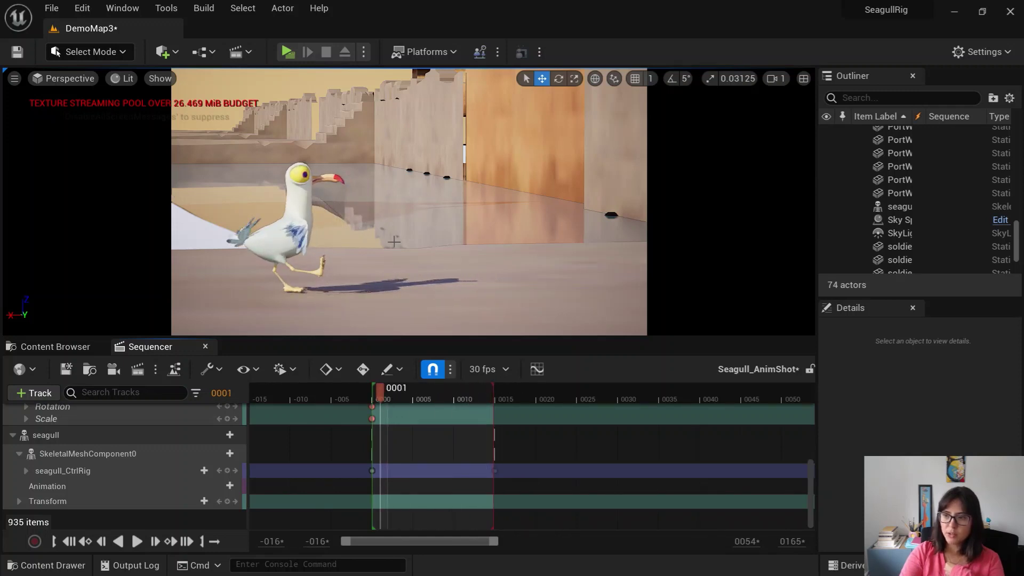
{"action": "left_click_drag", "start_coordinate": [379, 393], "coordinate": [405, 393]}
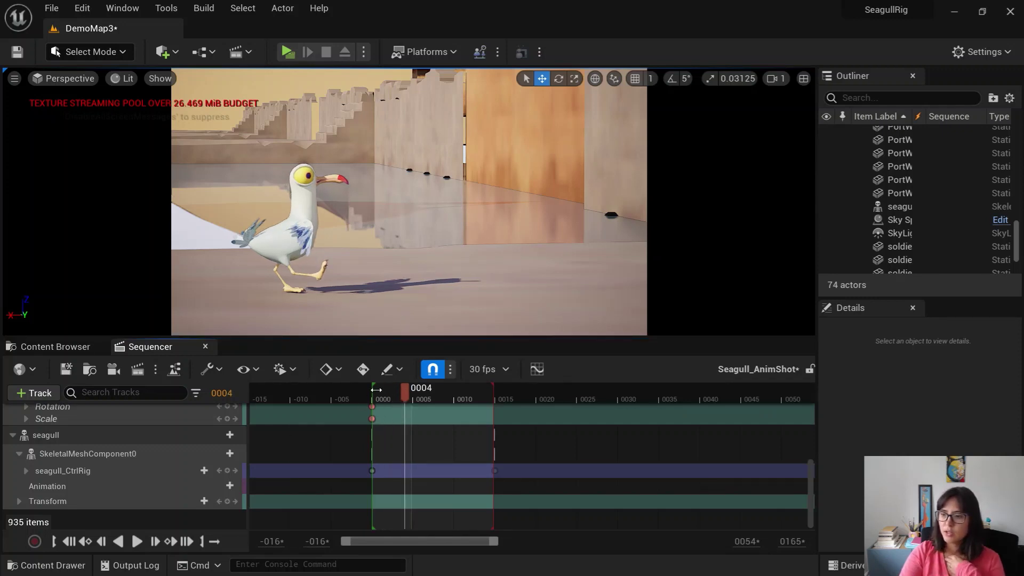
{"action": "left_click_drag", "start_coordinate": [375, 391], "coordinate": [292, 394]}
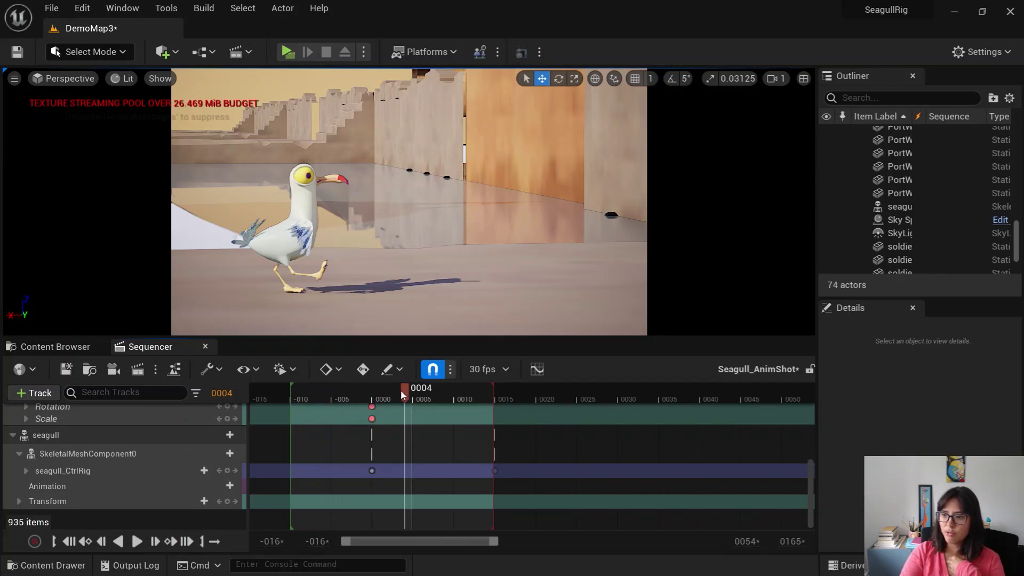
{"action": "mouse_move", "coordinate": [389, 396]}
{"action": "left_mouse_down"}
{"action": "mouse_move", "coordinate": [276, 397]}
{"action": "mouse_move", "coordinate": [331, 403]}
{"action": "mouse_move", "coordinate": [297, 405]}
{"action": "mouse_move", "coordinate": [335, 404]}
{"action": "mouse_move", "coordinate": [353, 389]}
{"action": "mouse_move", "coordinate": [496, 398]}
{"action": "mouse_move", "coordinate": [380, 407]}
{"action": "mouse_move", "coordinate": [405, 406]}
{"action": "mouse_move", "coordinate": [395, 376]}
{"action": "mouse_move", "coordinate": [396, 385]}
{"action": "mouse_move", "coordinate": [354, 395]}
{"action": "left_mouse_up"}
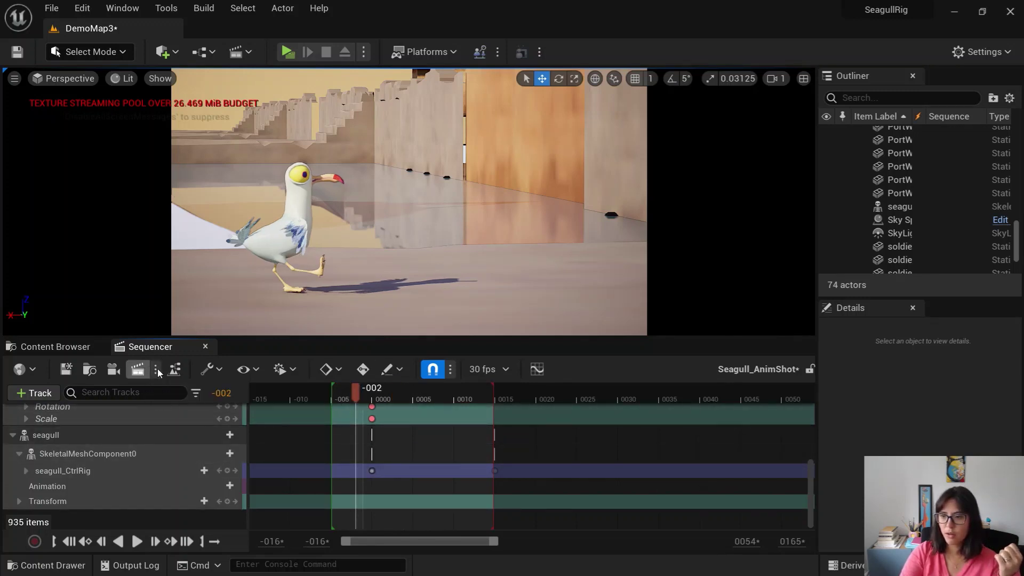
Step: Capture the shot as an AVI video at 1280 x 720, saving DemoMap3, NewLevelSequence and Seagull_AnimShot, and close the render settings
{"action": "left_click", "coordinate": [138, 369]}
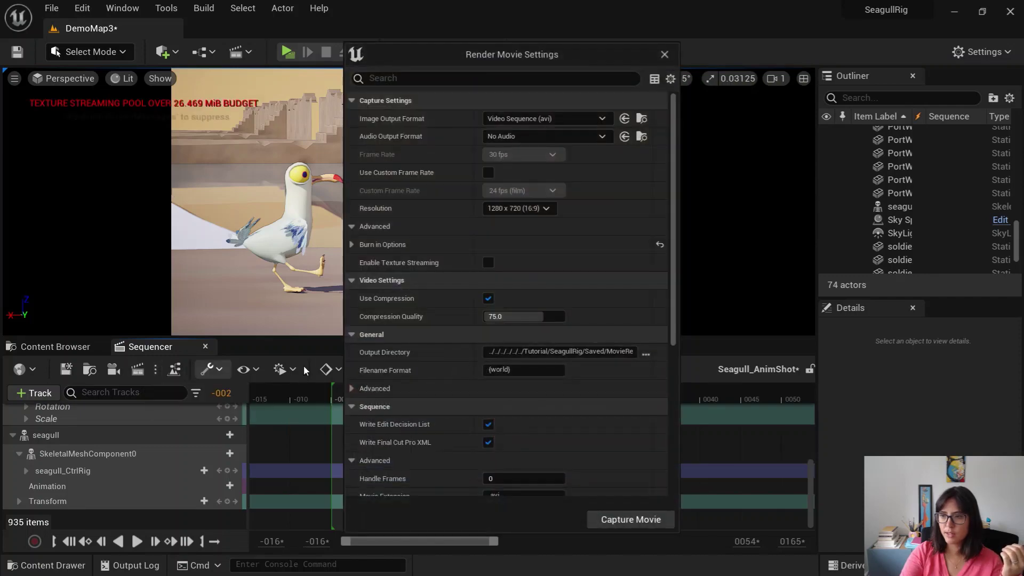
{"action": "left_click", "coordinate": [630, 520]}
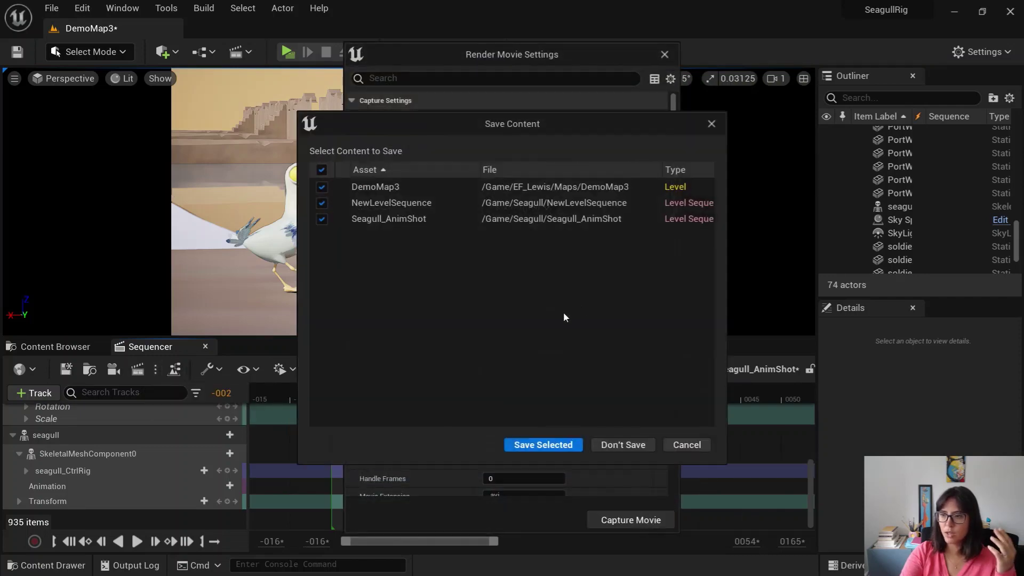
{"action": "left_click", "coordinate": [549, 448]}
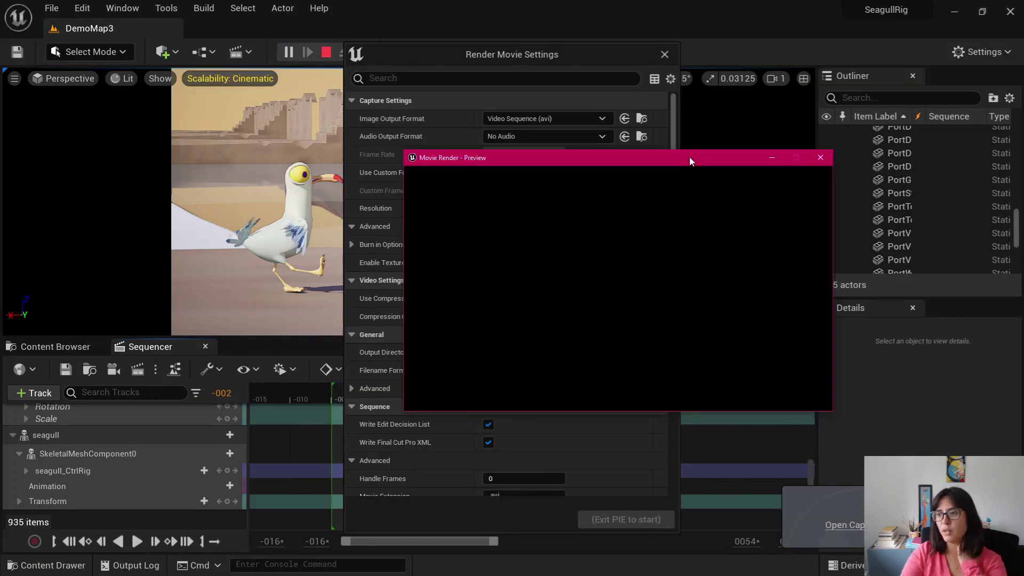
{"action": "left_click_drag", "start_coordinate": [690, 162], "coordinate": [671, 189]}
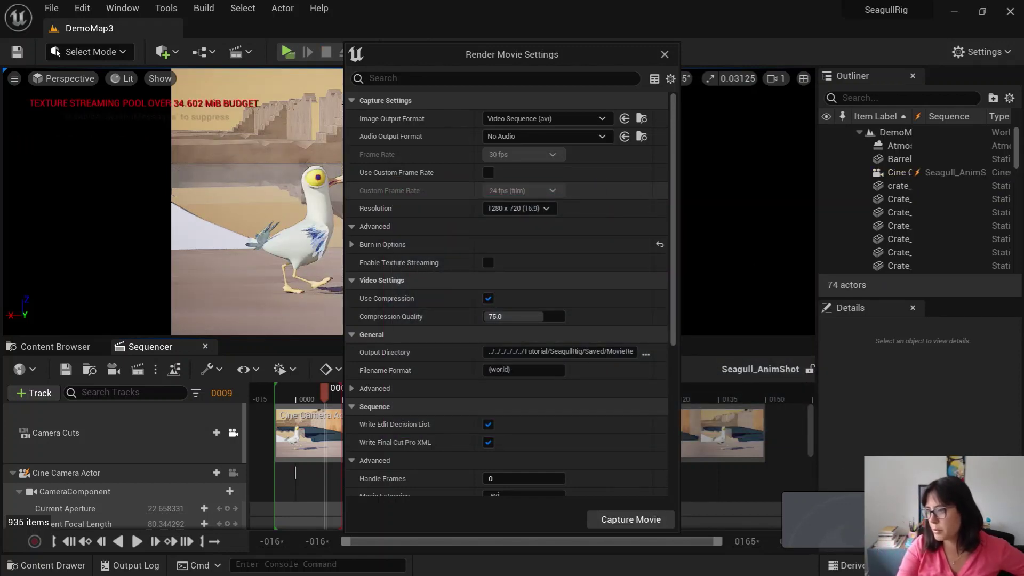
{"action": "left_click", "coordinate": [664, 56]}
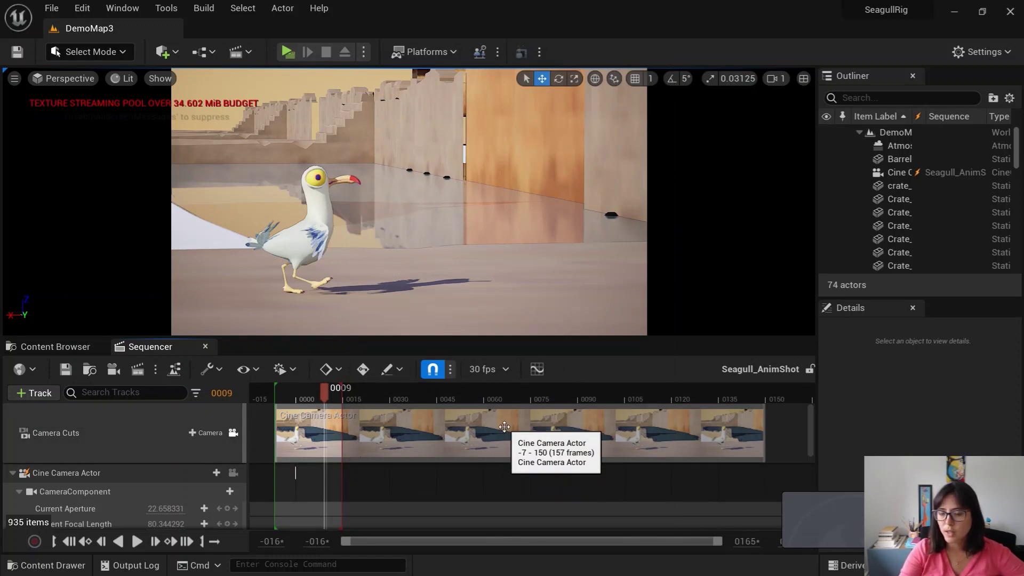